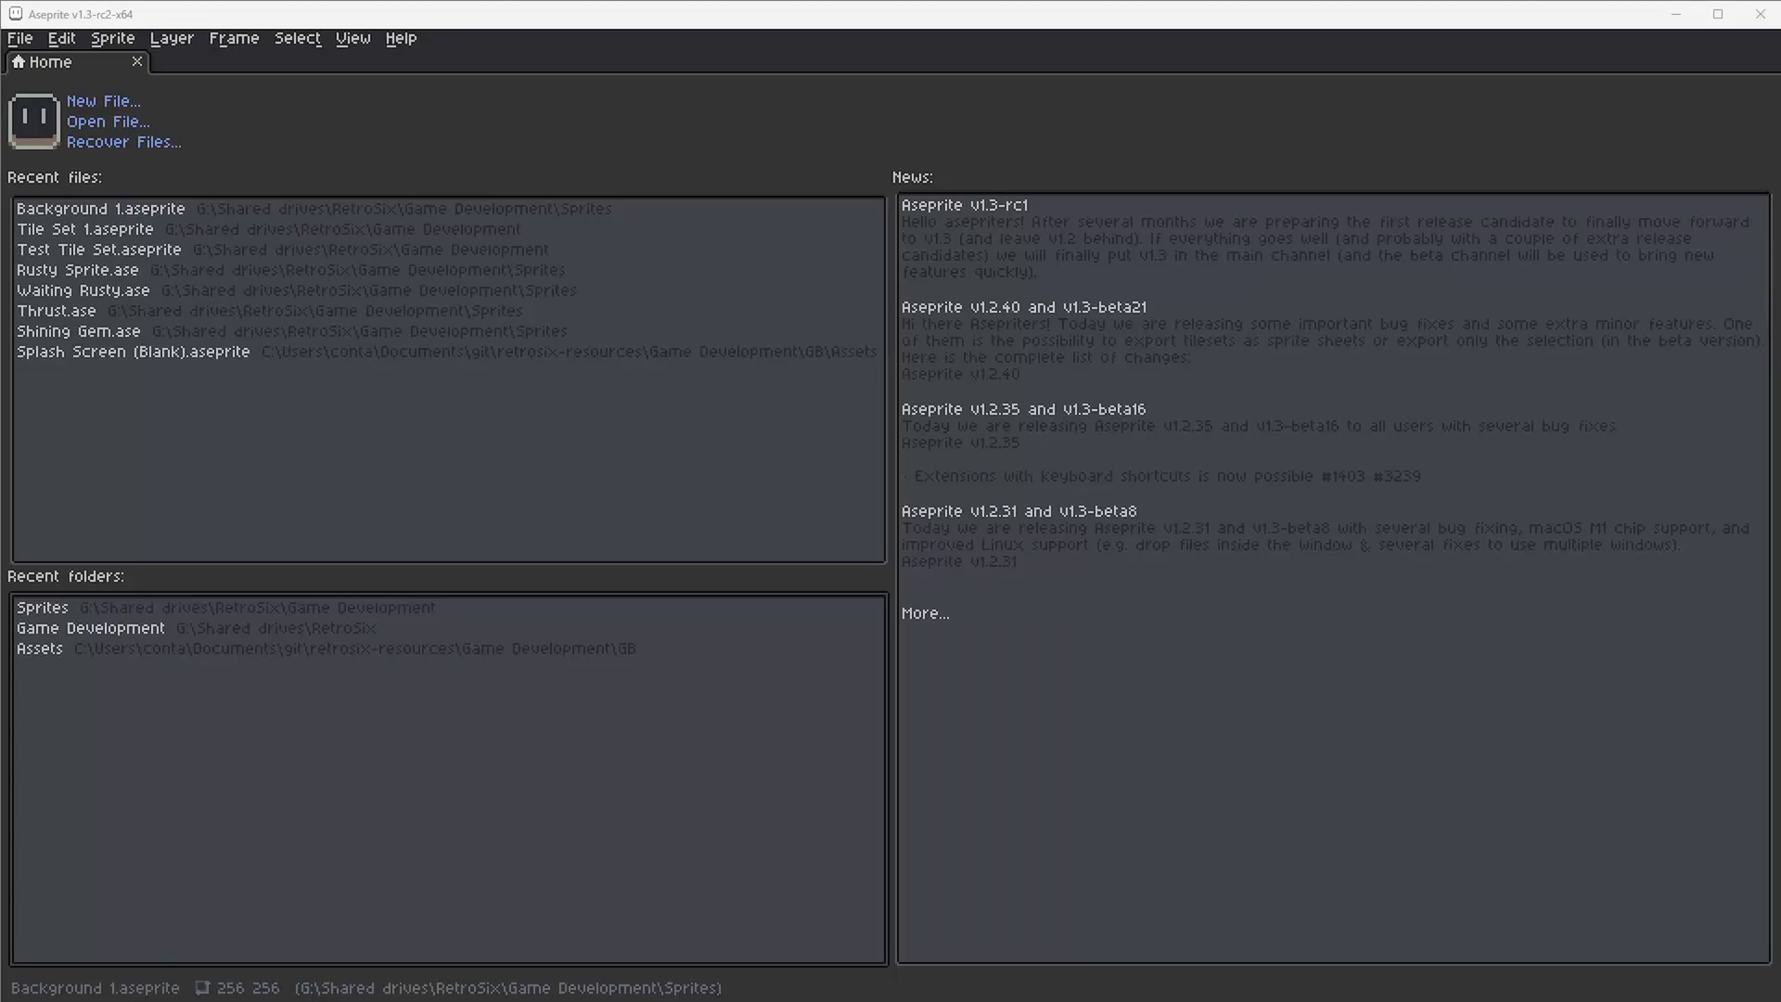
# Preview the Rusty Sprite and Shining Gem animations, then close both files
pyautogui.click(462, 939)
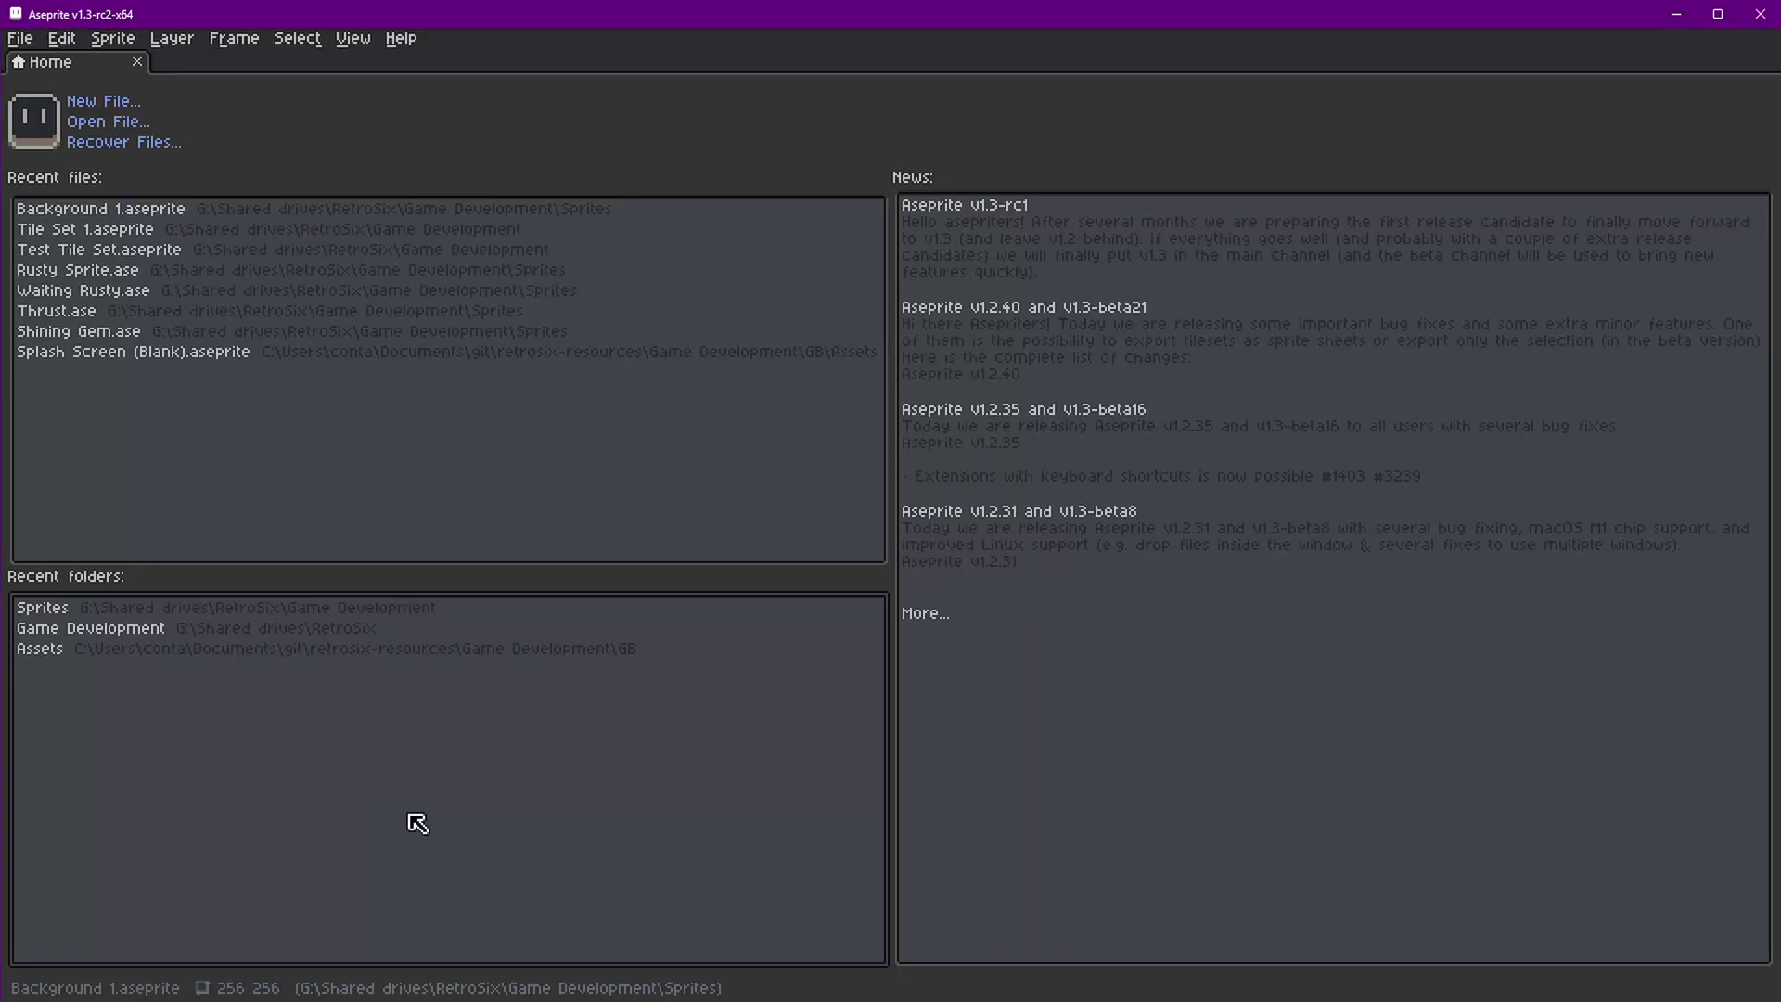
pyautogui.click(139, 271)
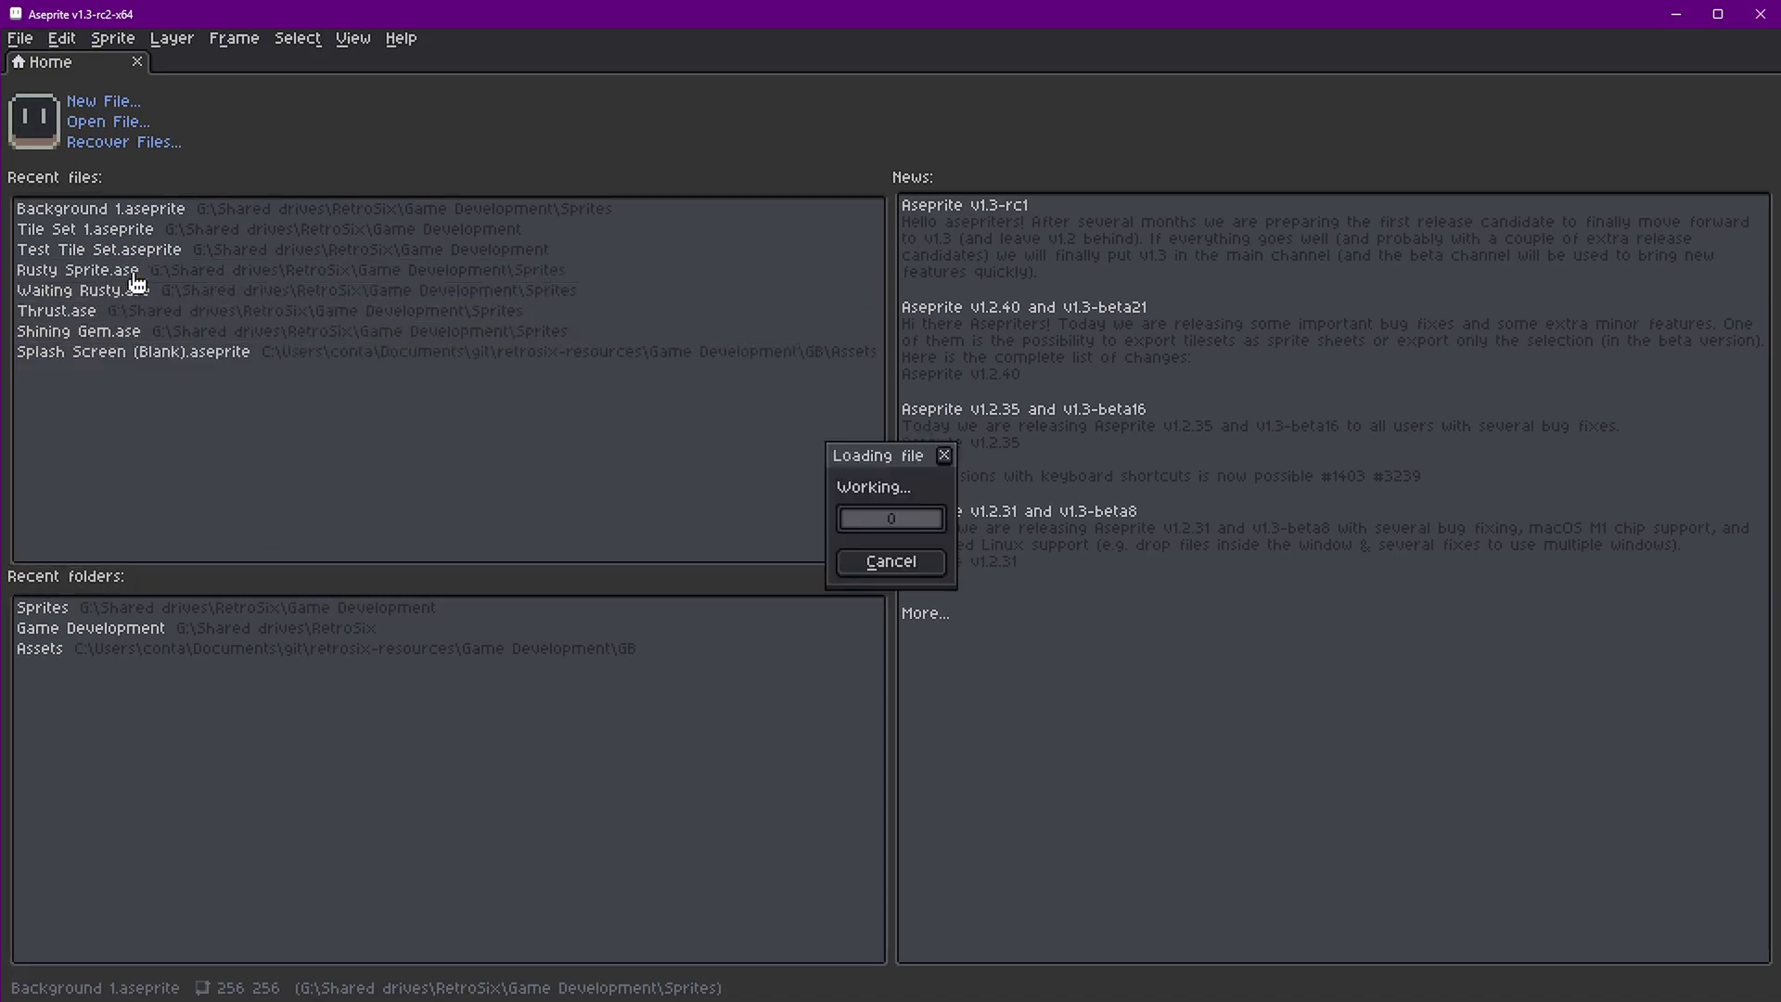
pyautogui.scroll(5, 968, 425)
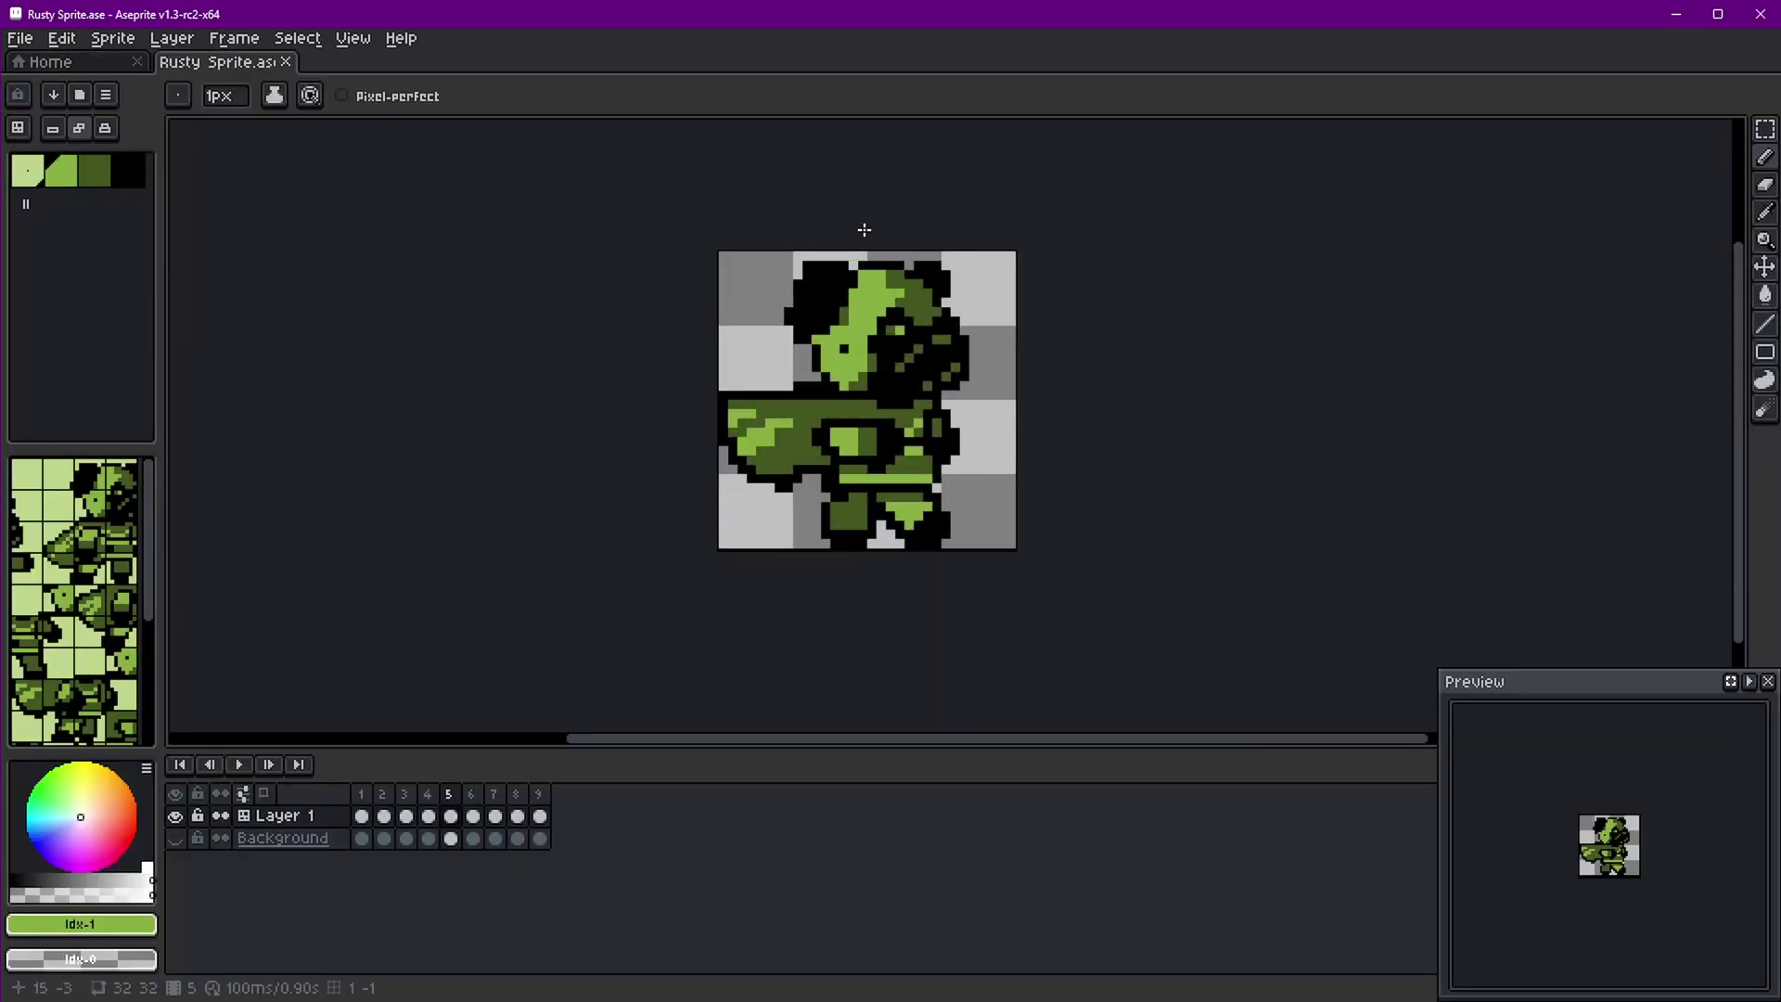
pyautogui.click(240, 764)
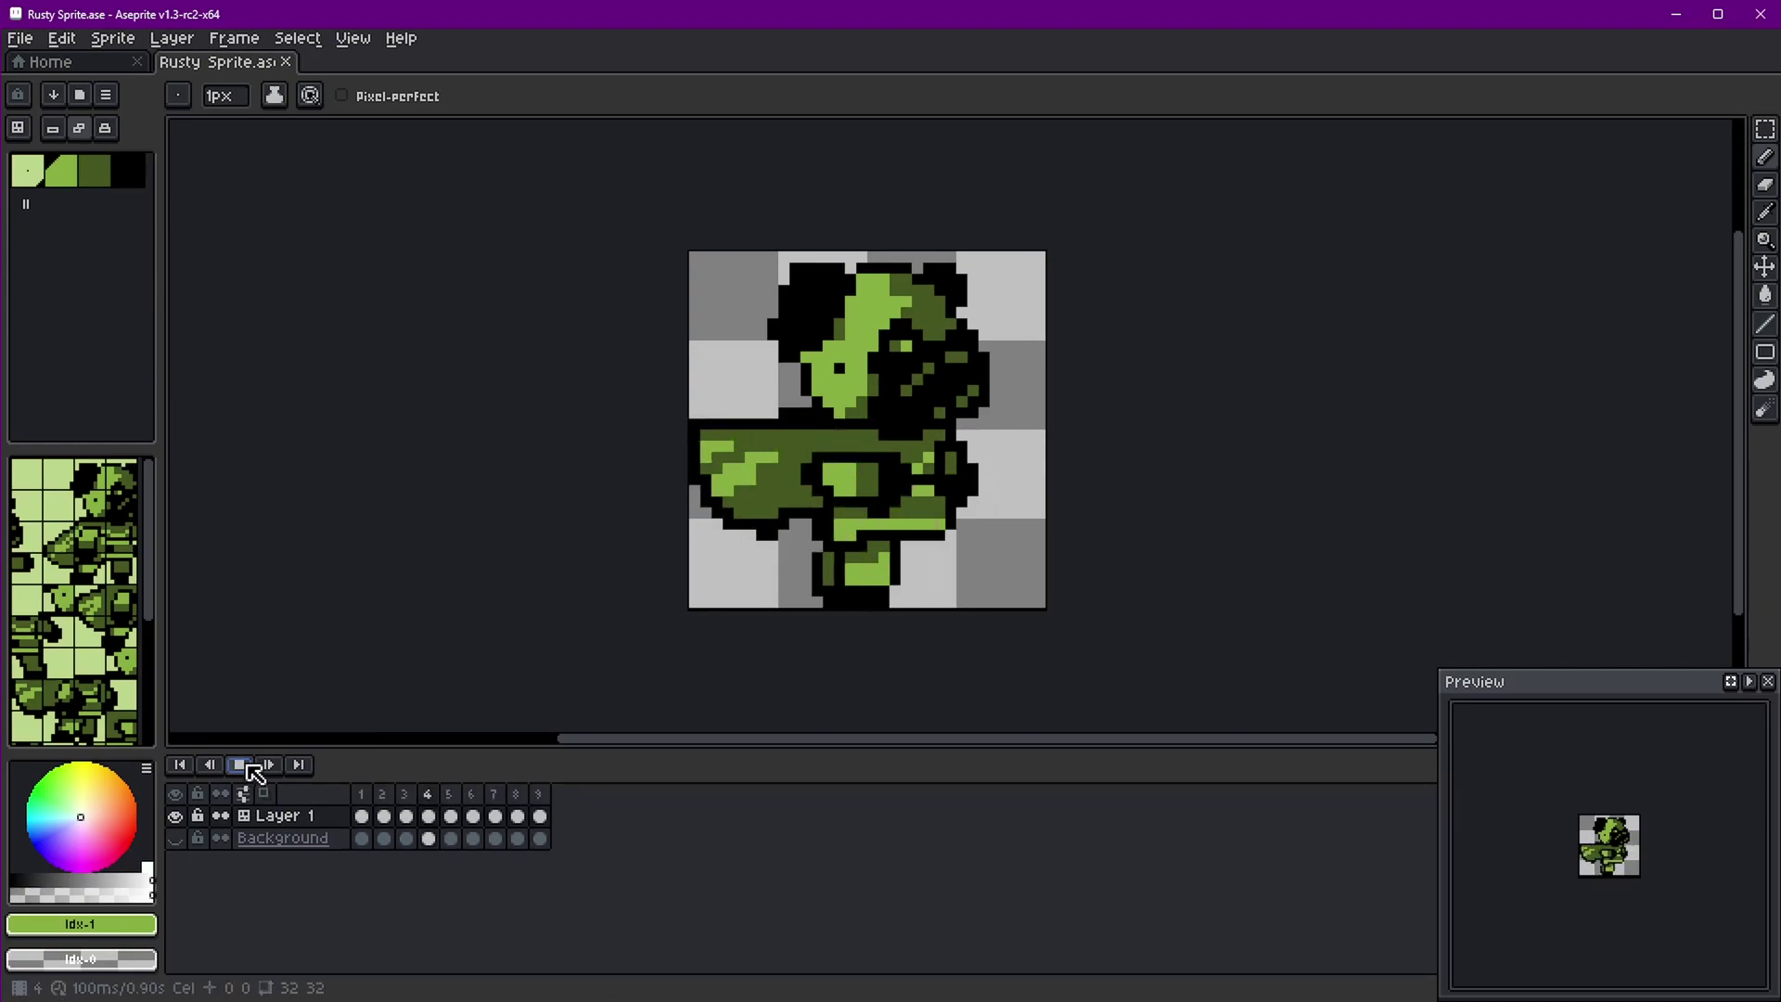
pyautogui.click(247, 768)
pyautogui.click(286, 61)
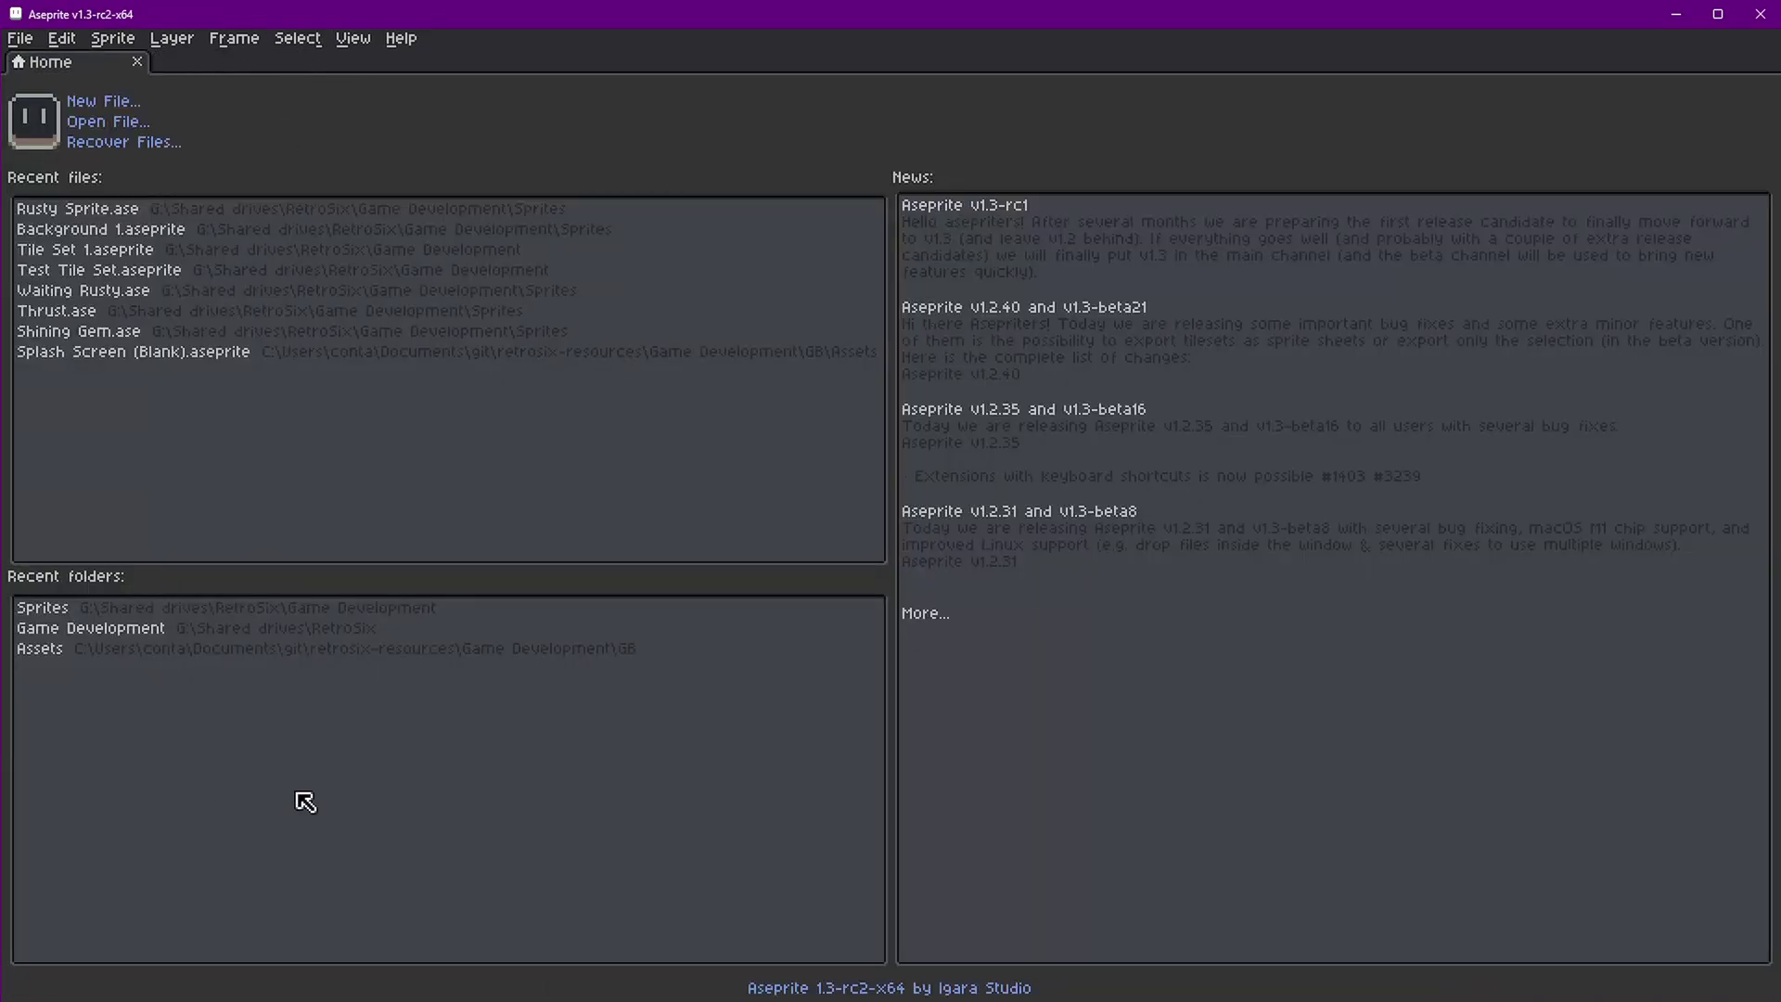
pyautogui.click(84, 332)
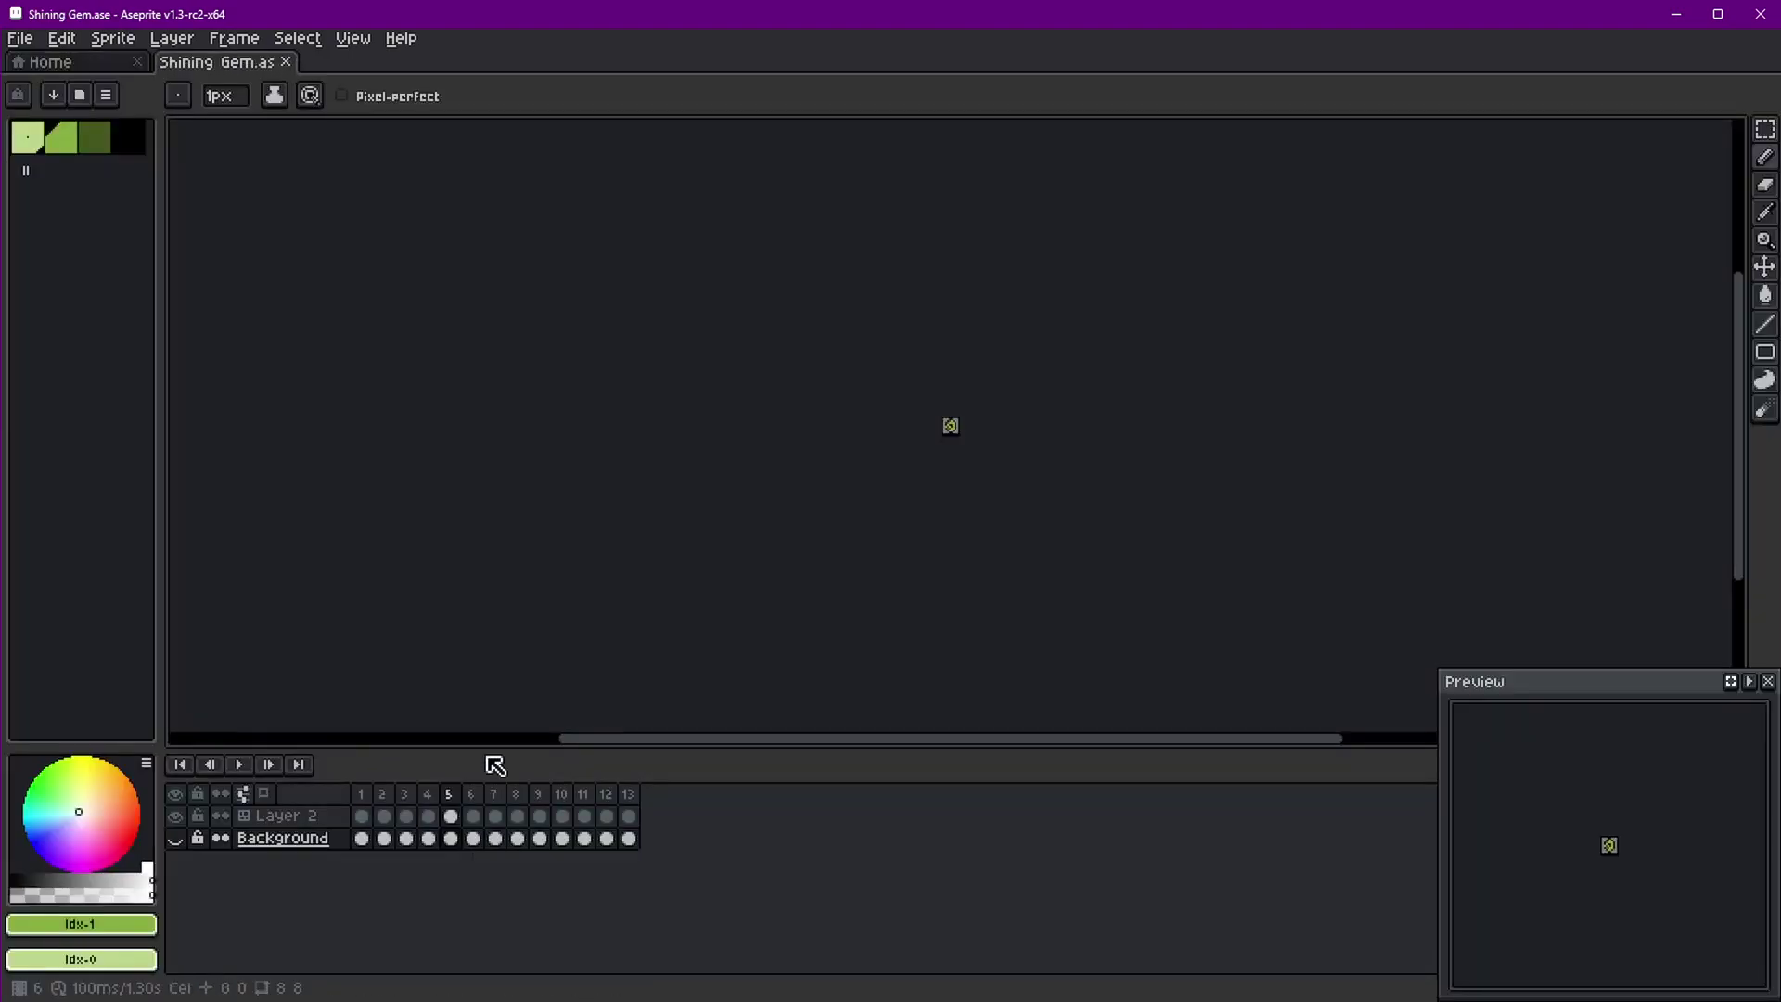
pyautogui.scroll(8, 1045, 414)
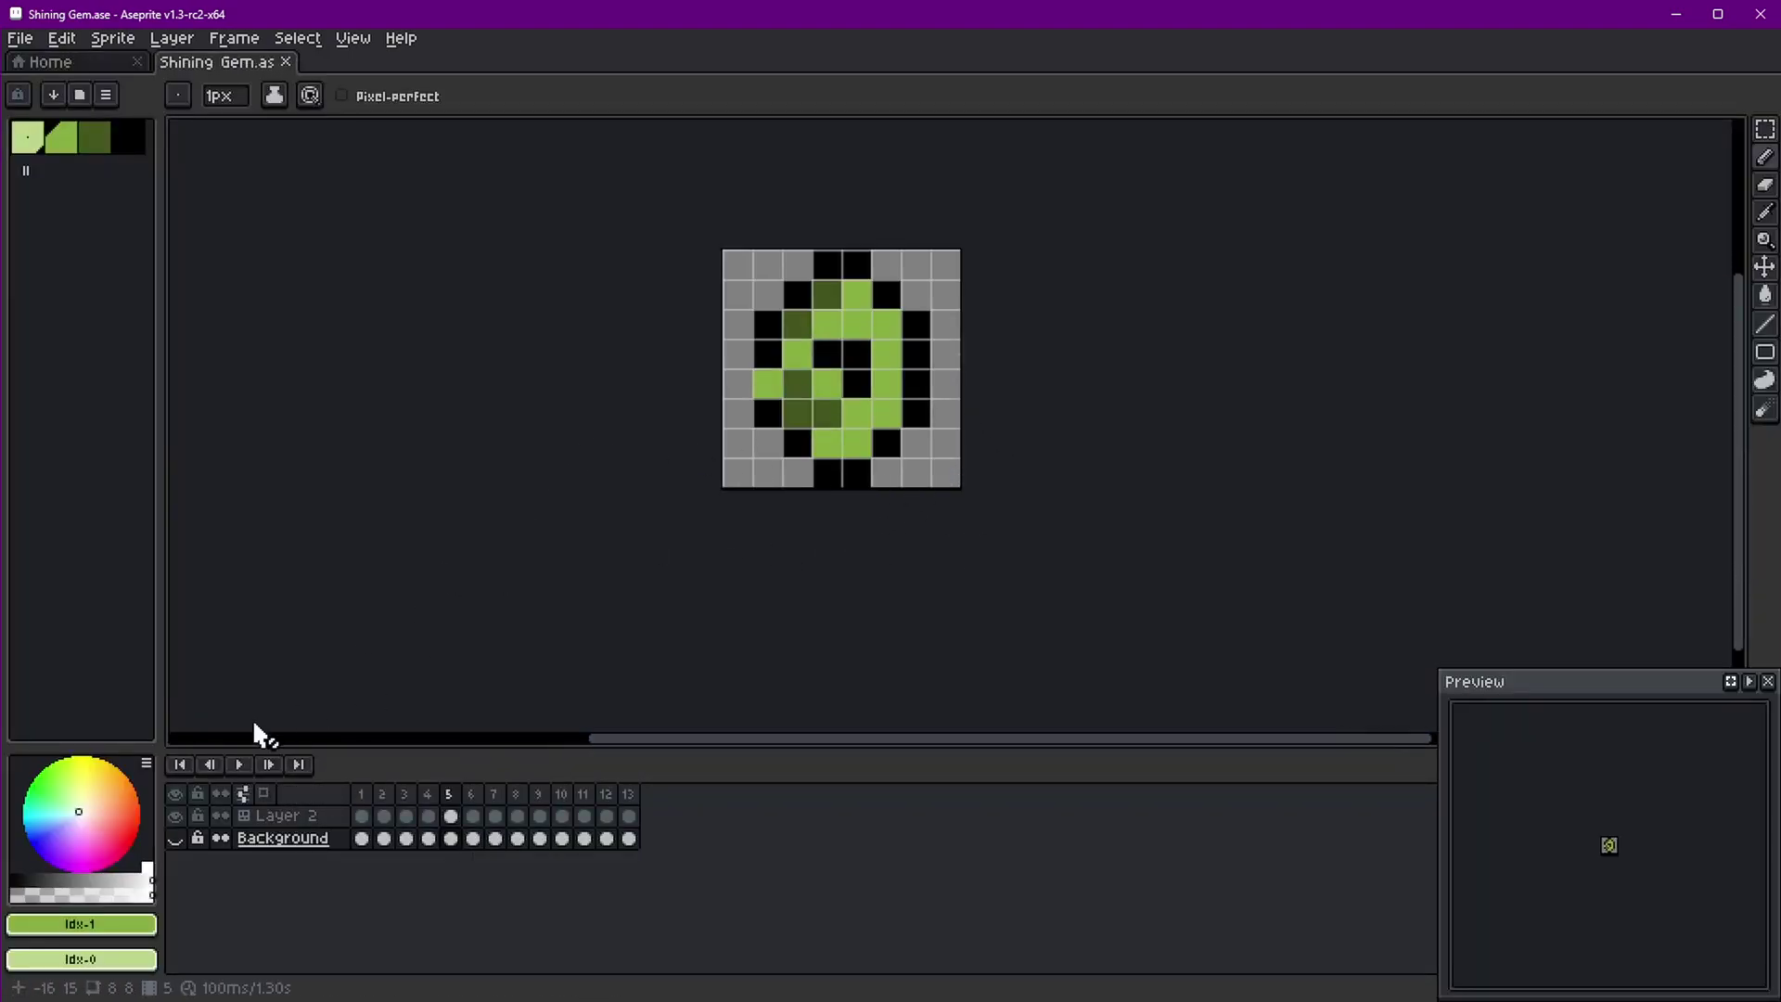
pyautogui.click(239, 765)
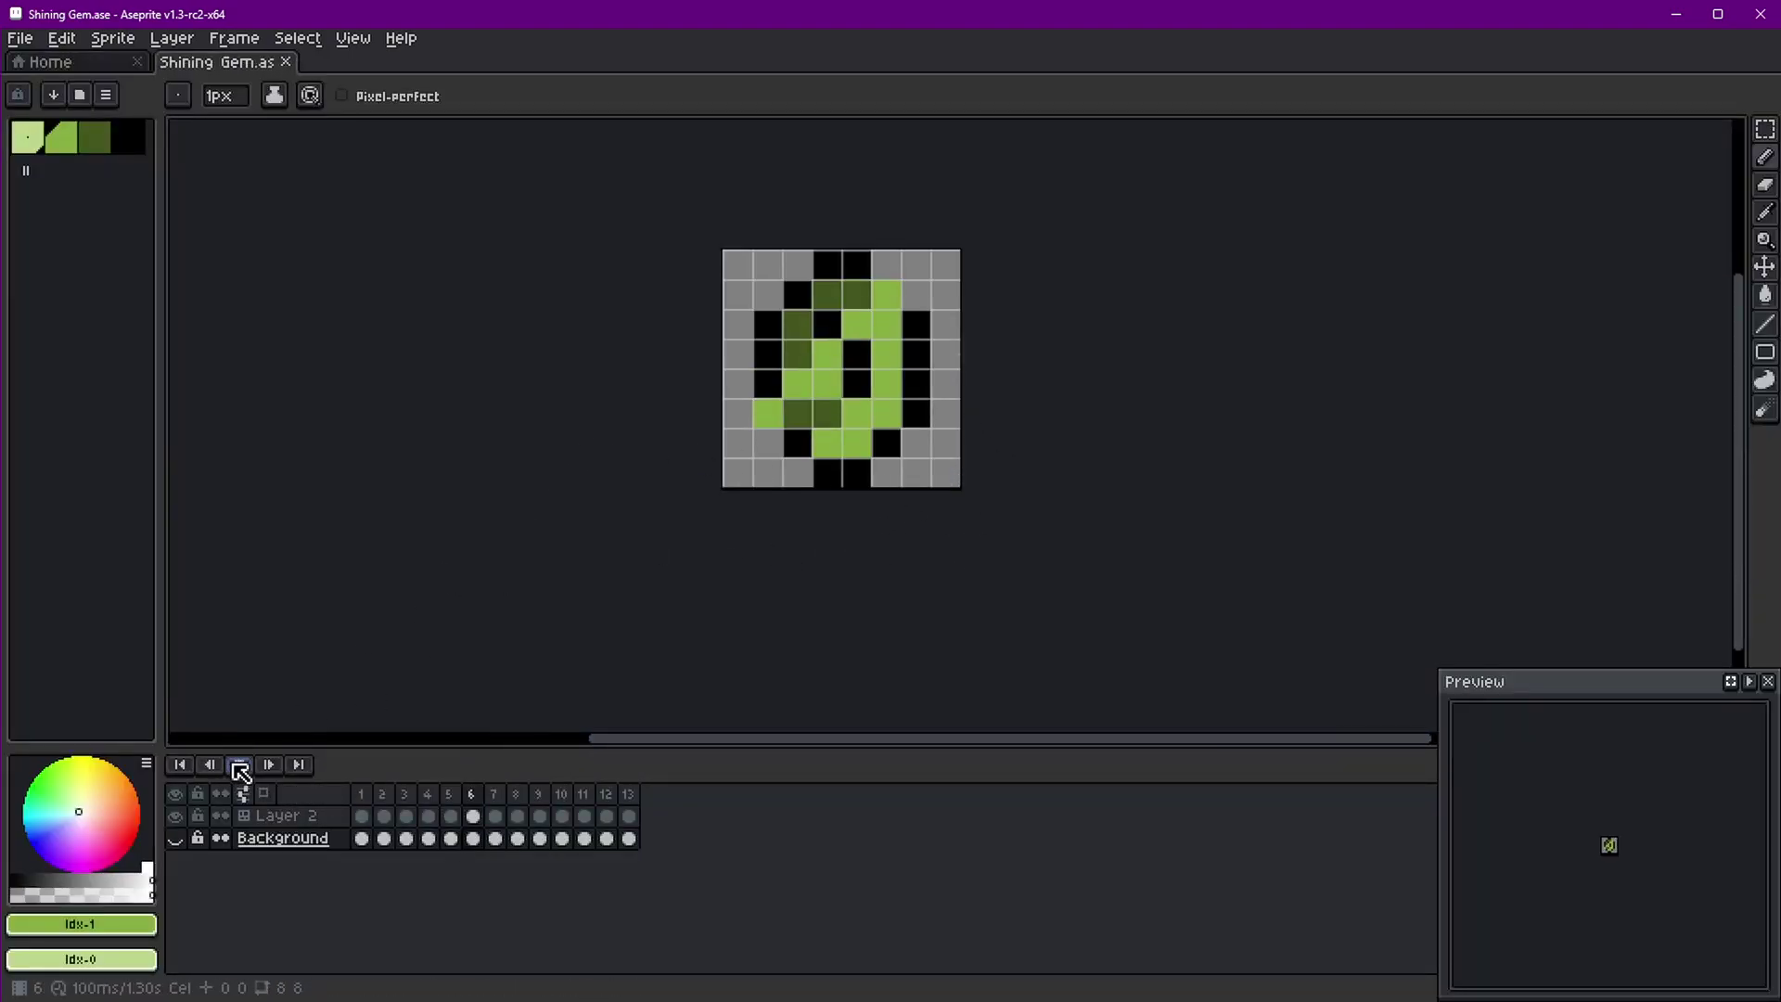
pyautogui.click(285, 61)
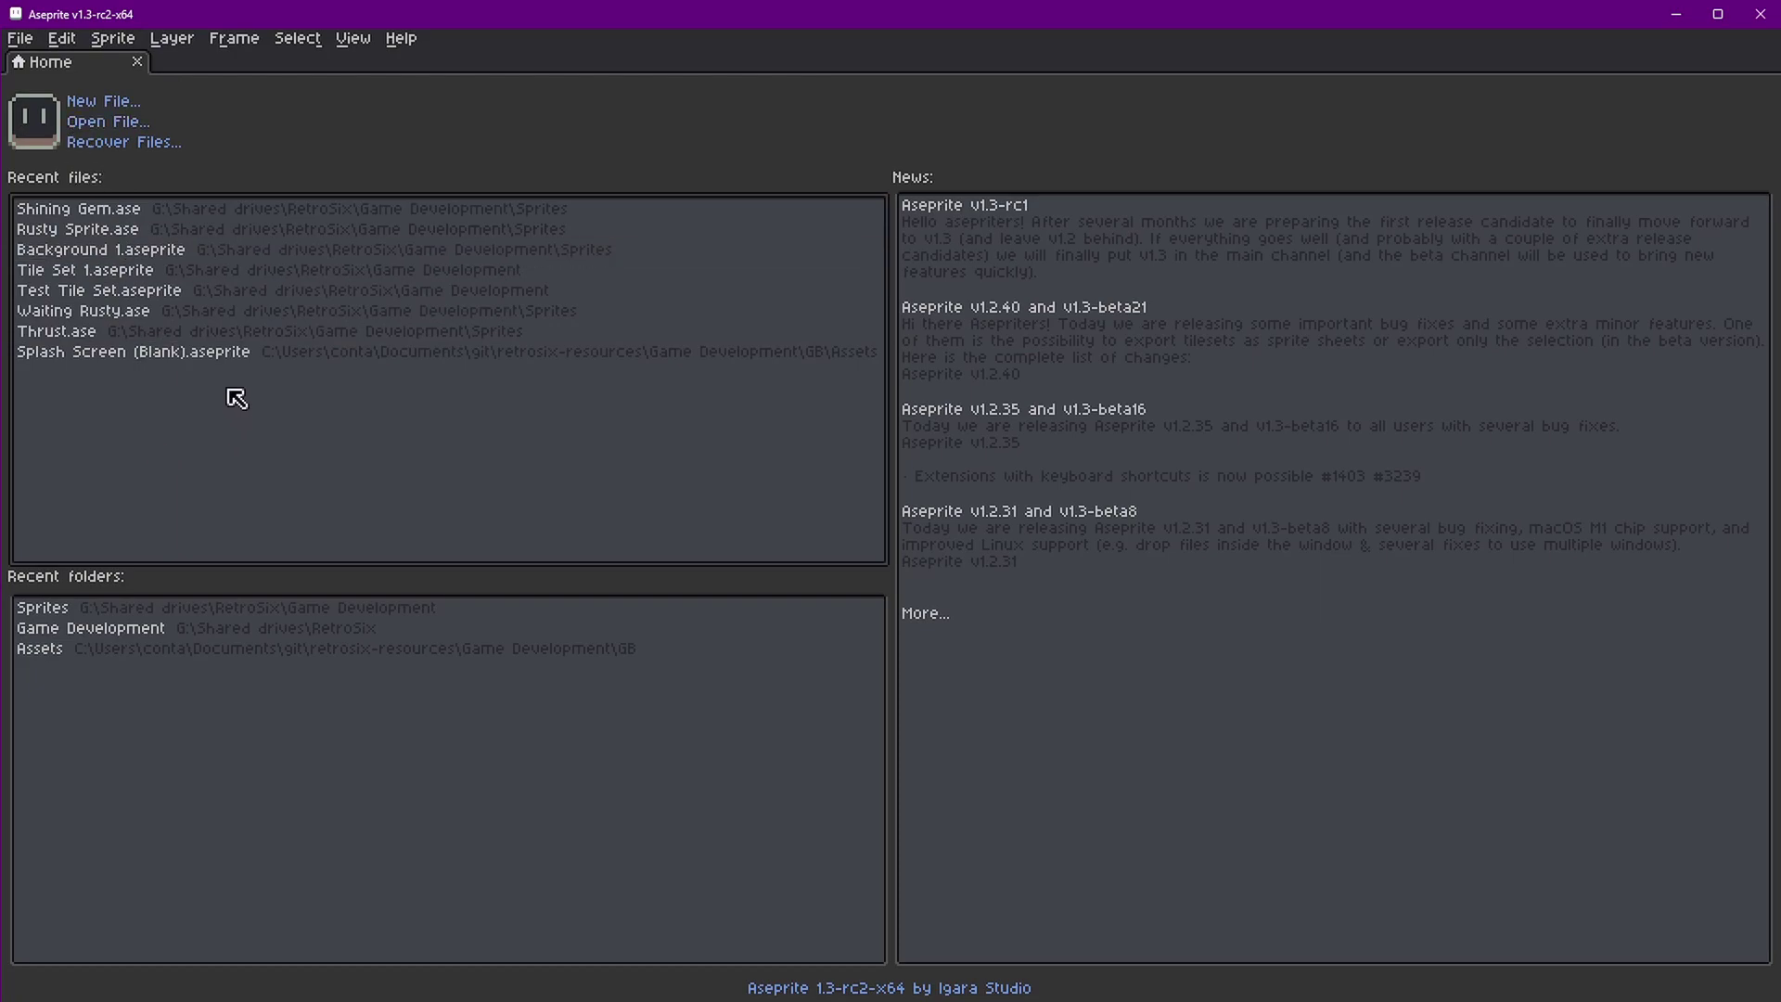
# Open Splash Screen (Blank).aseprite
pyautogui.hotkey('ctrl', 'o')
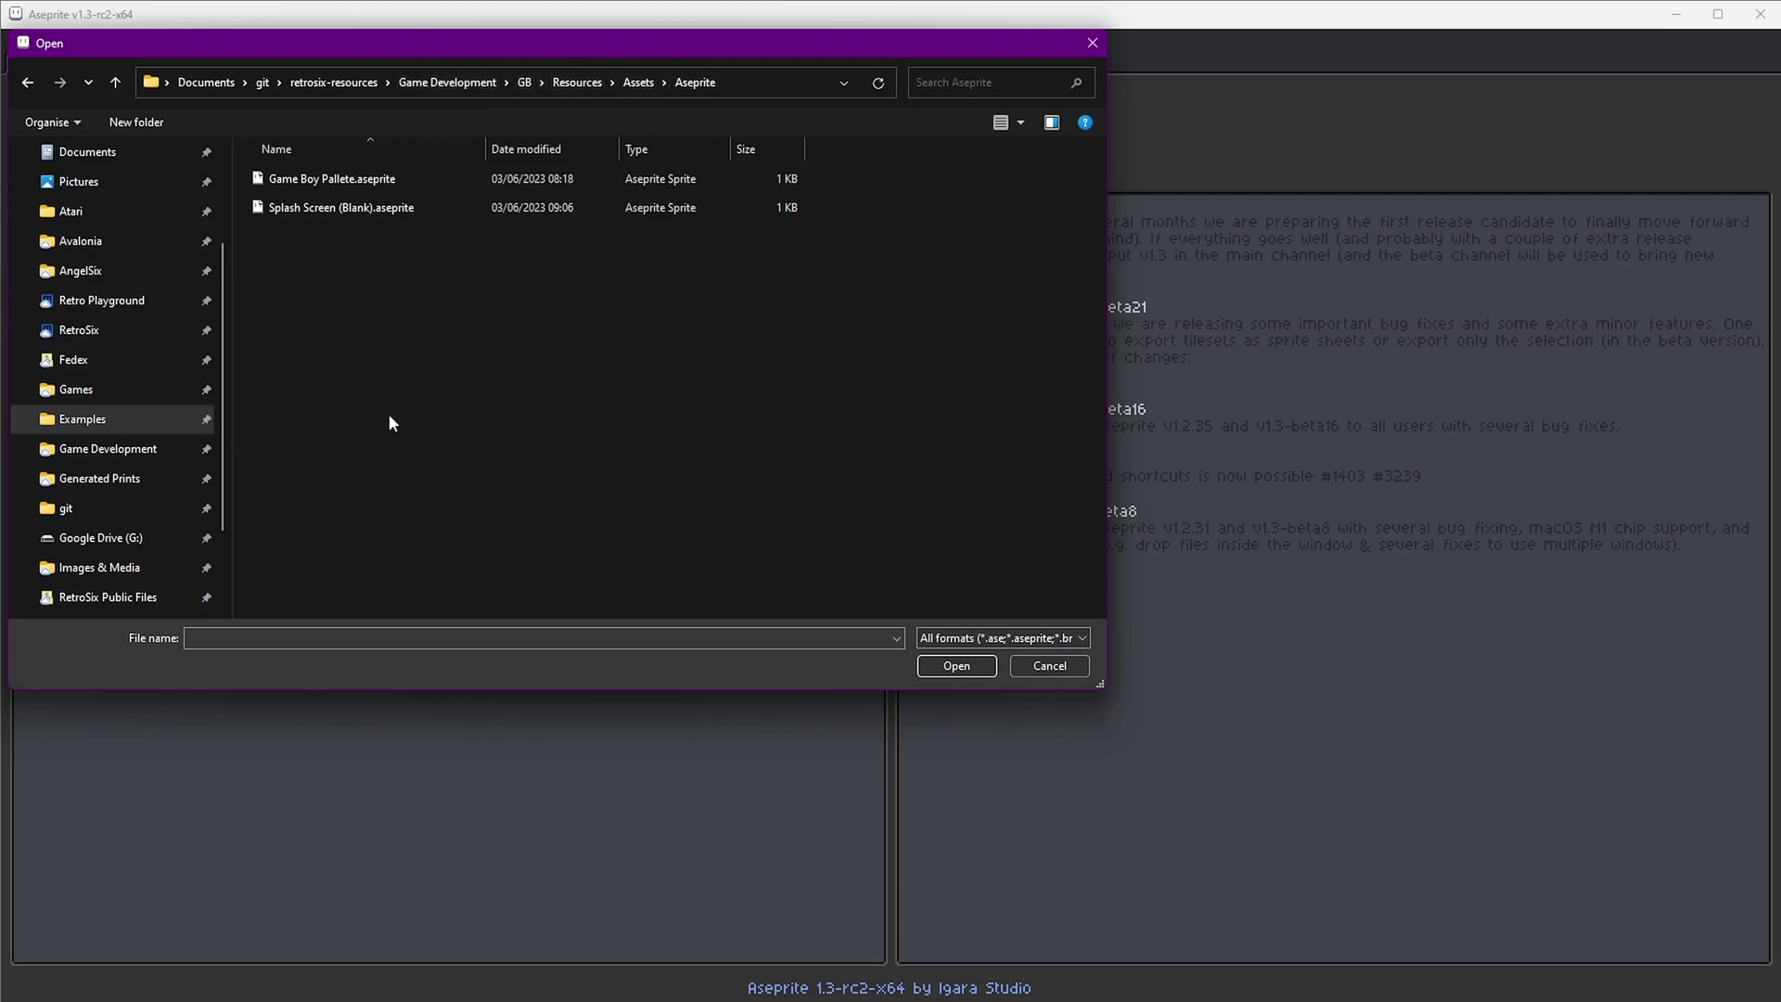
pyautogui.doubleClick(308, 209)
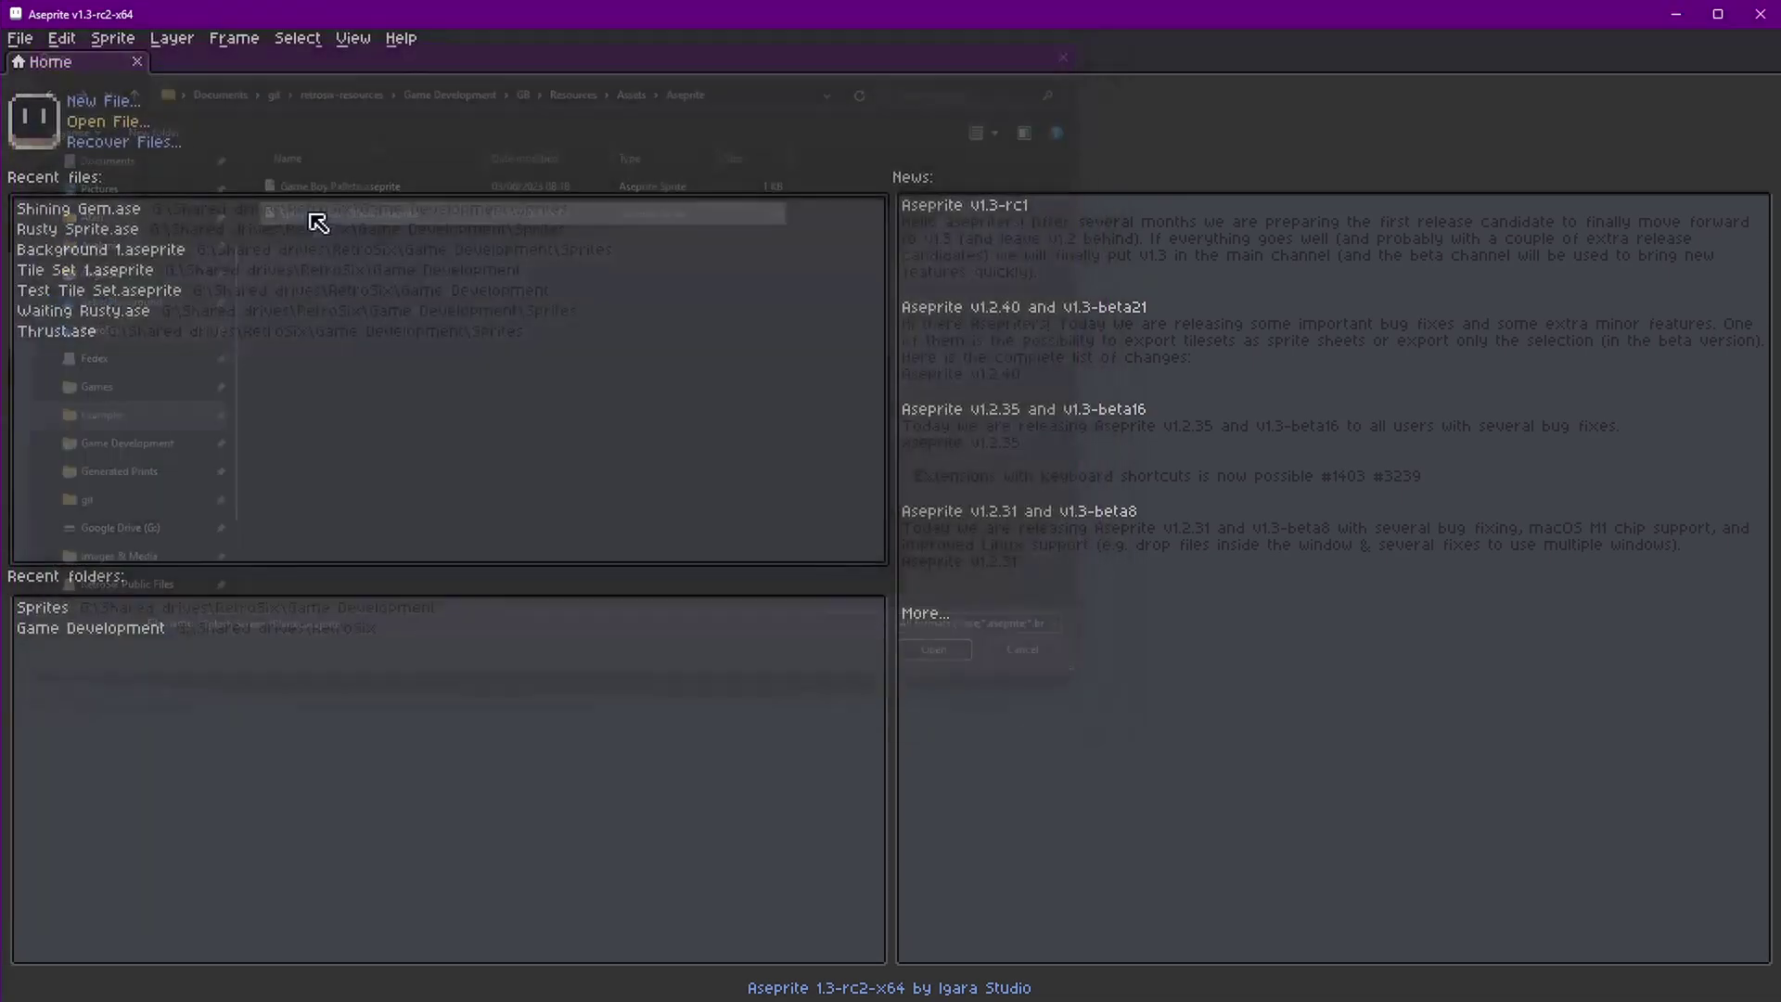
pyautogui.scroll(2, 1123, 445)
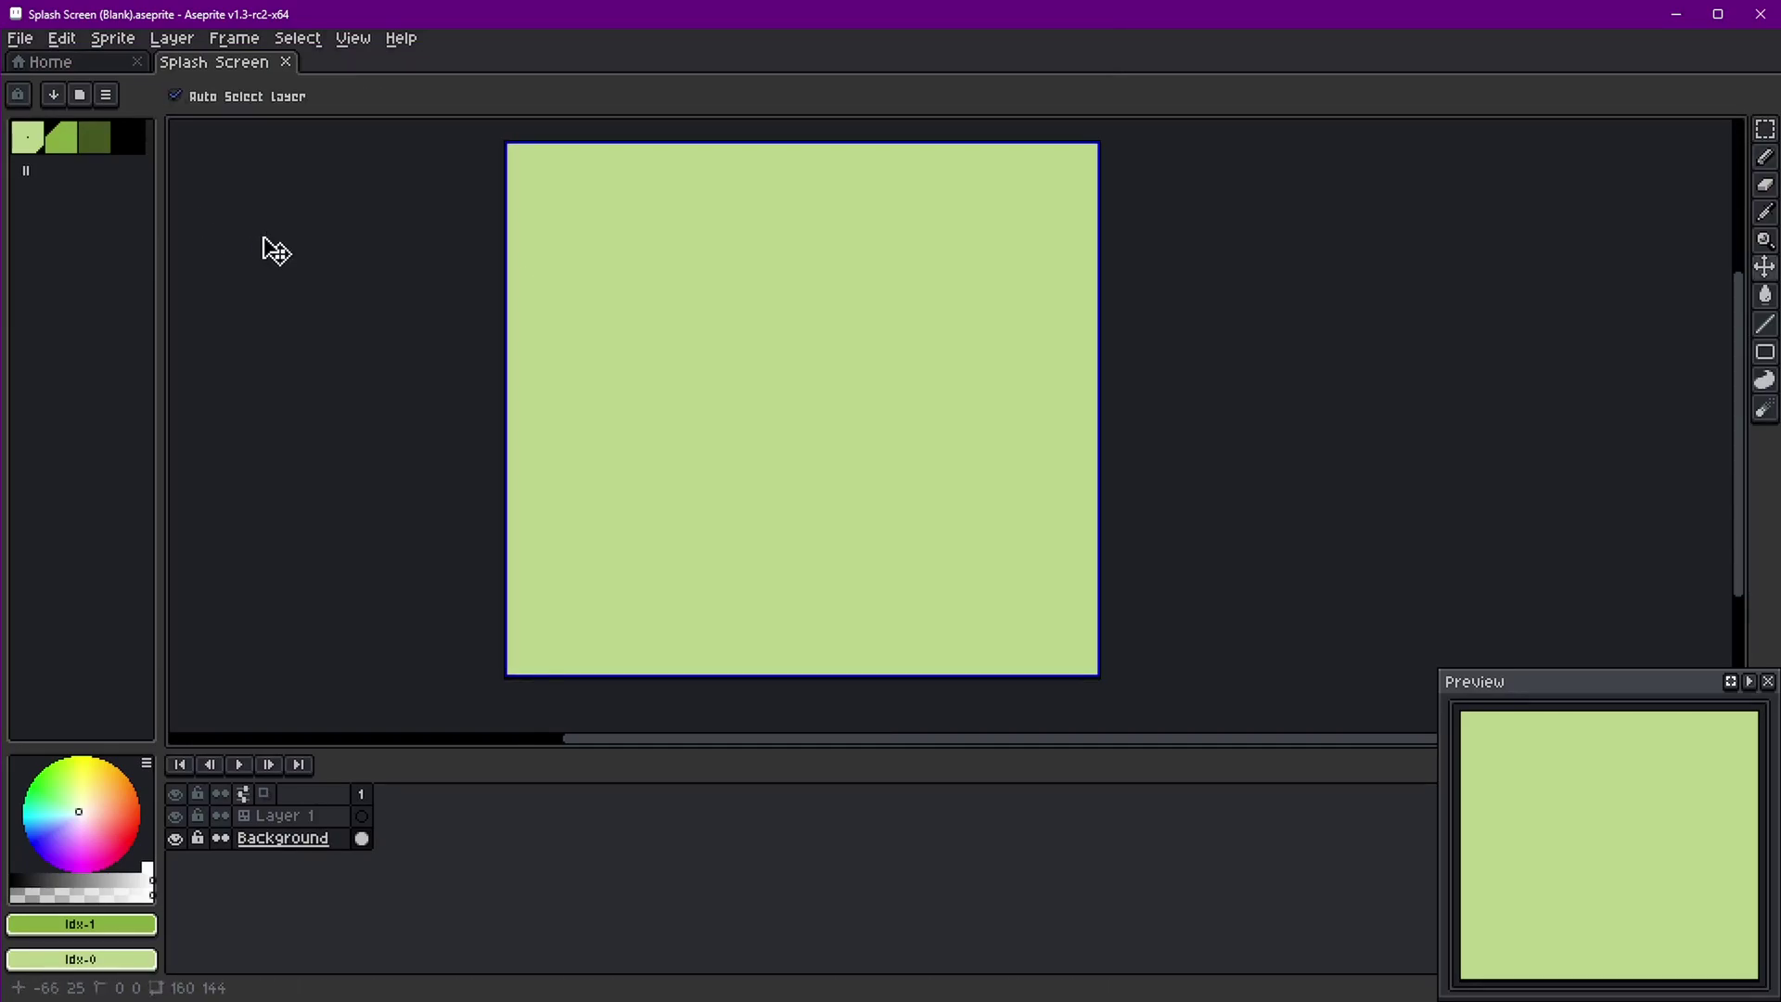
# Open Game Boy Pallete.aseprite, begin Load Palette from the palette menu, then cancel
pyautogui.hotkey('ctrl', 'o')
pyautogui.click(410, 184)
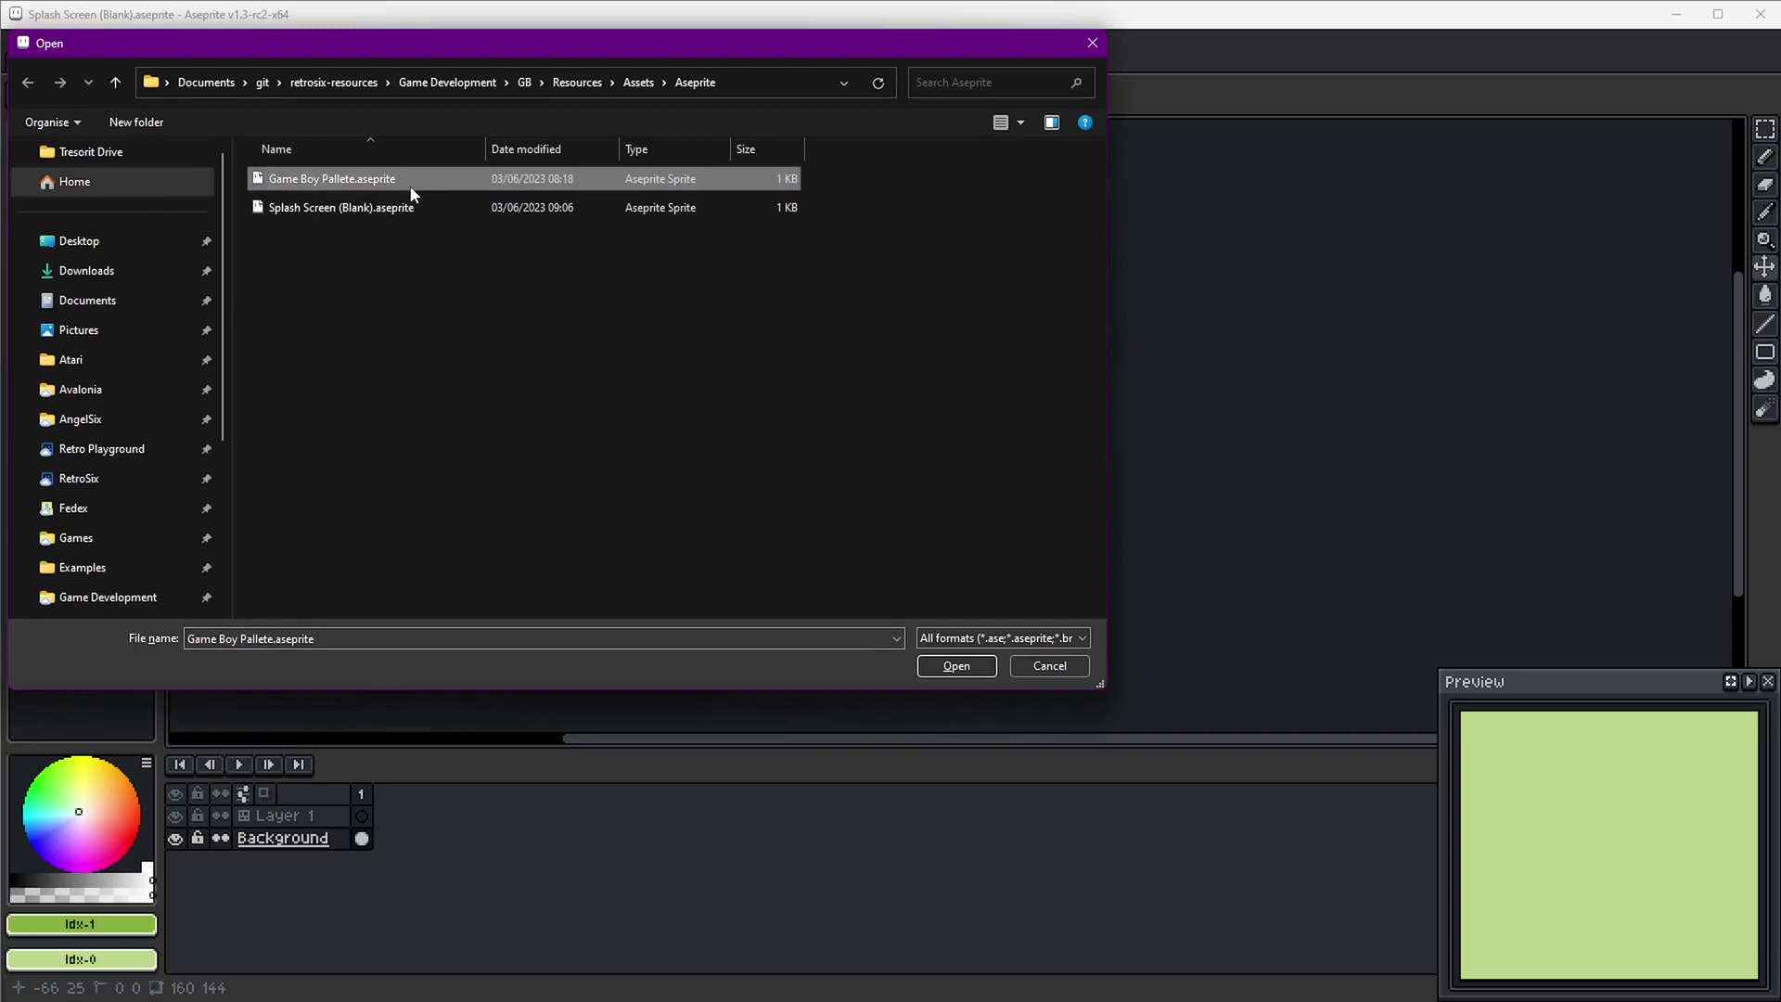
pyautogui.doubleClick(353, 190)
pyautogui.click(113, 94)
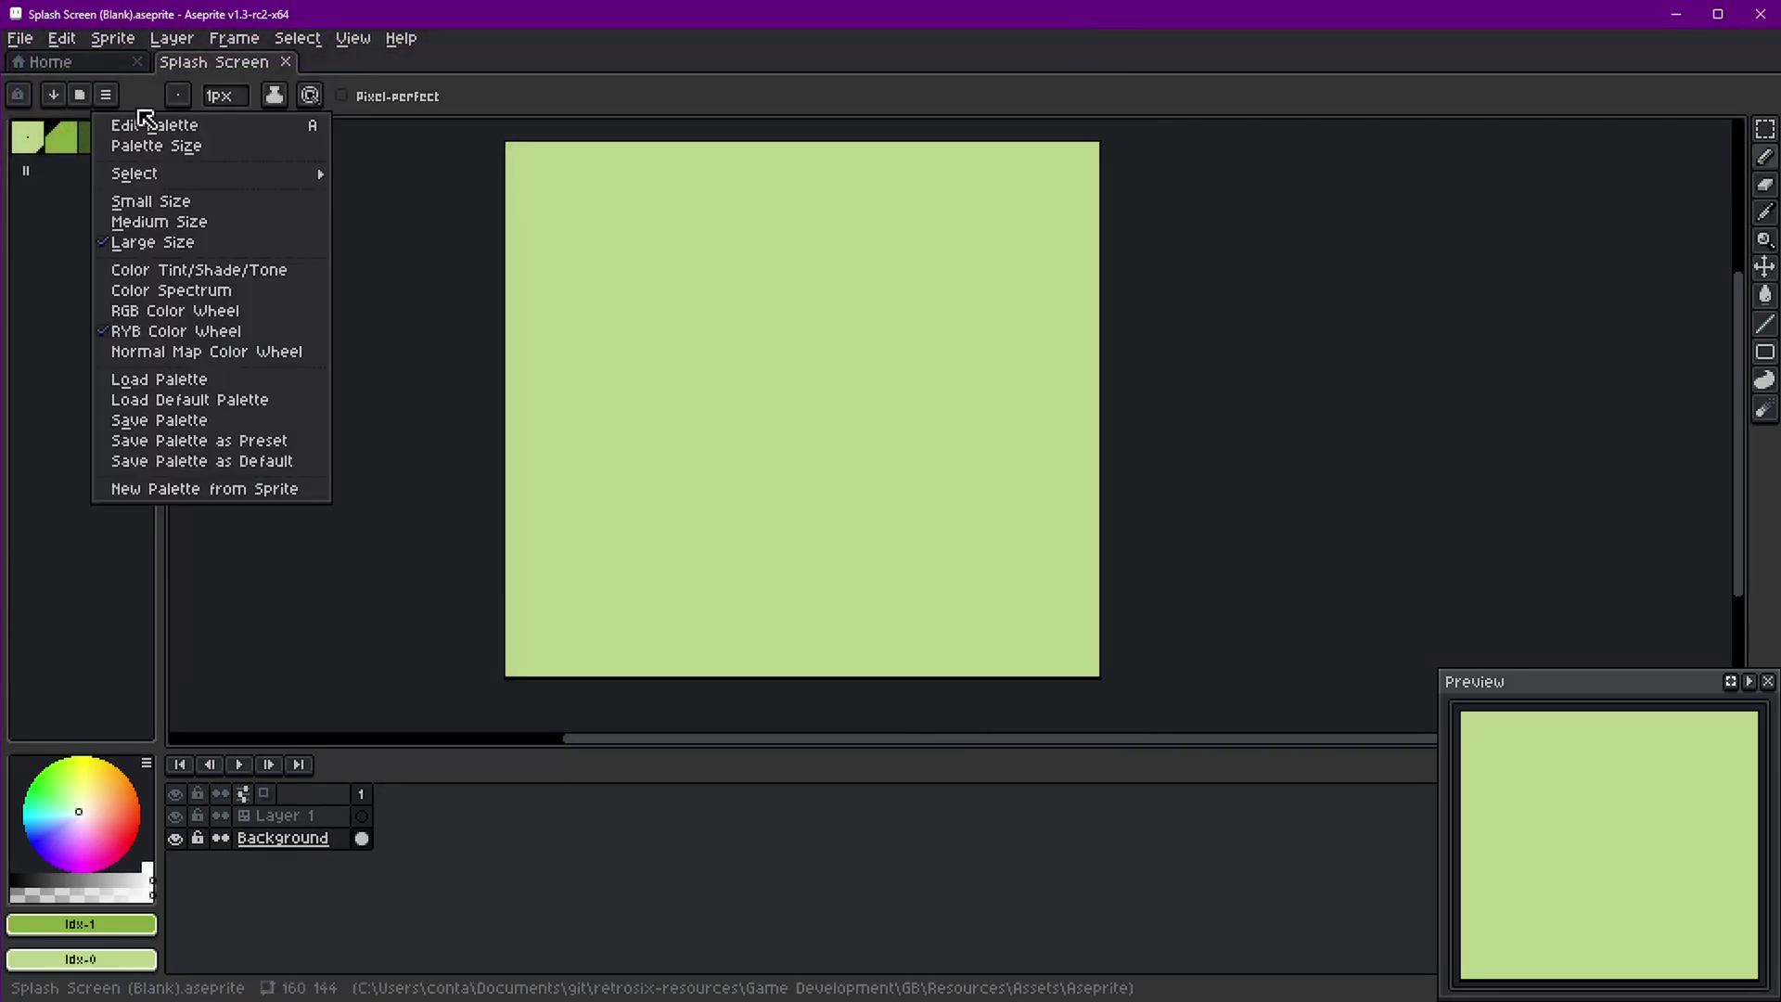
pyautogui.click(258, 383)
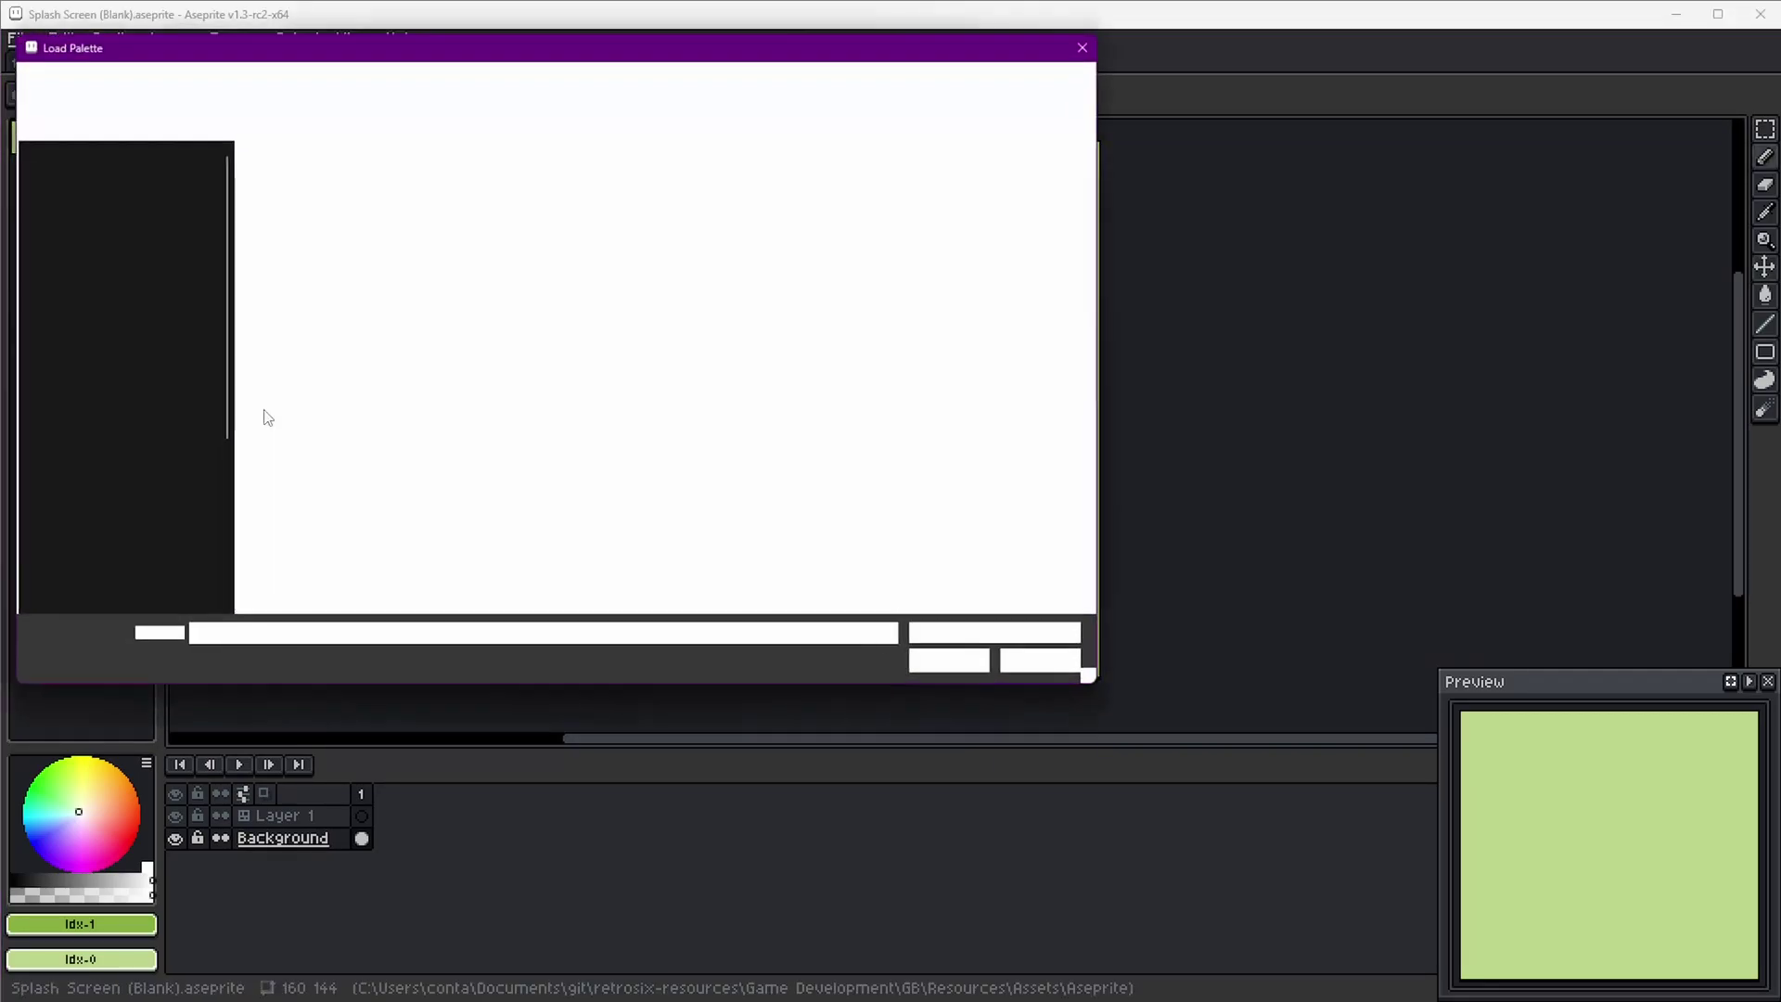
pyautogui.click(1049, 666)
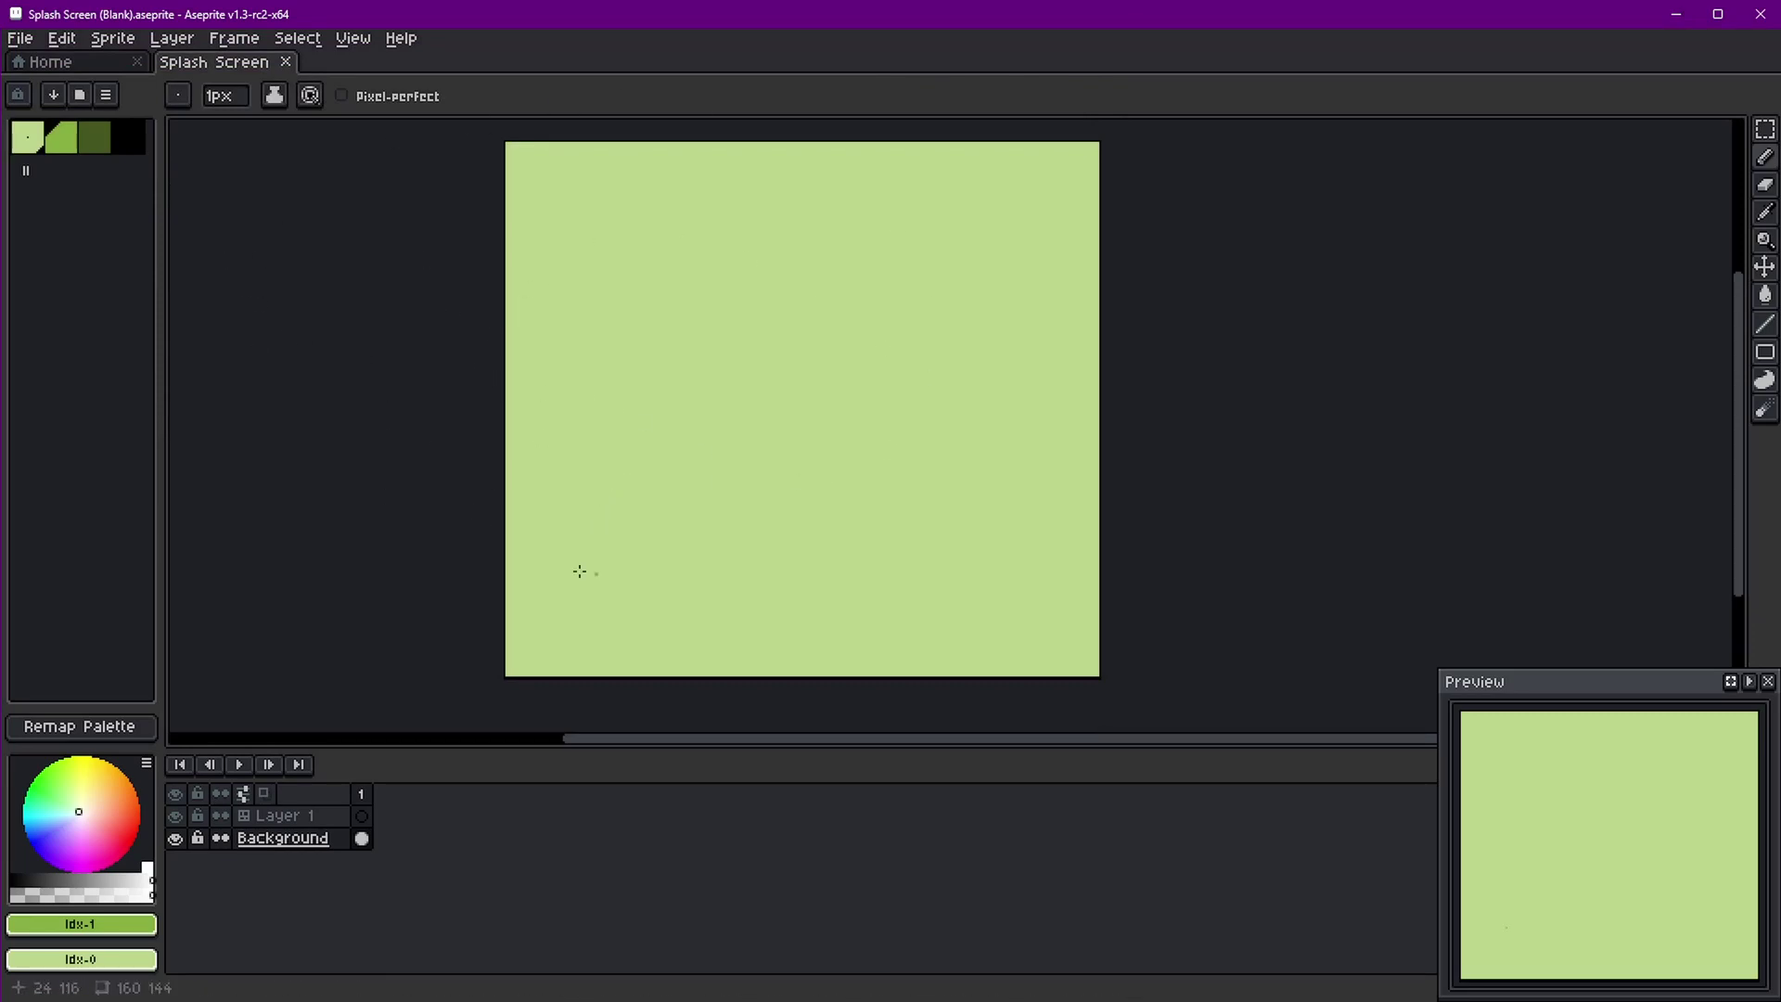
# Close Splash Screen without saving and create a new 160×144 Indexed-colour sprite
pyautogui.hotkey('ctrl', 'w')
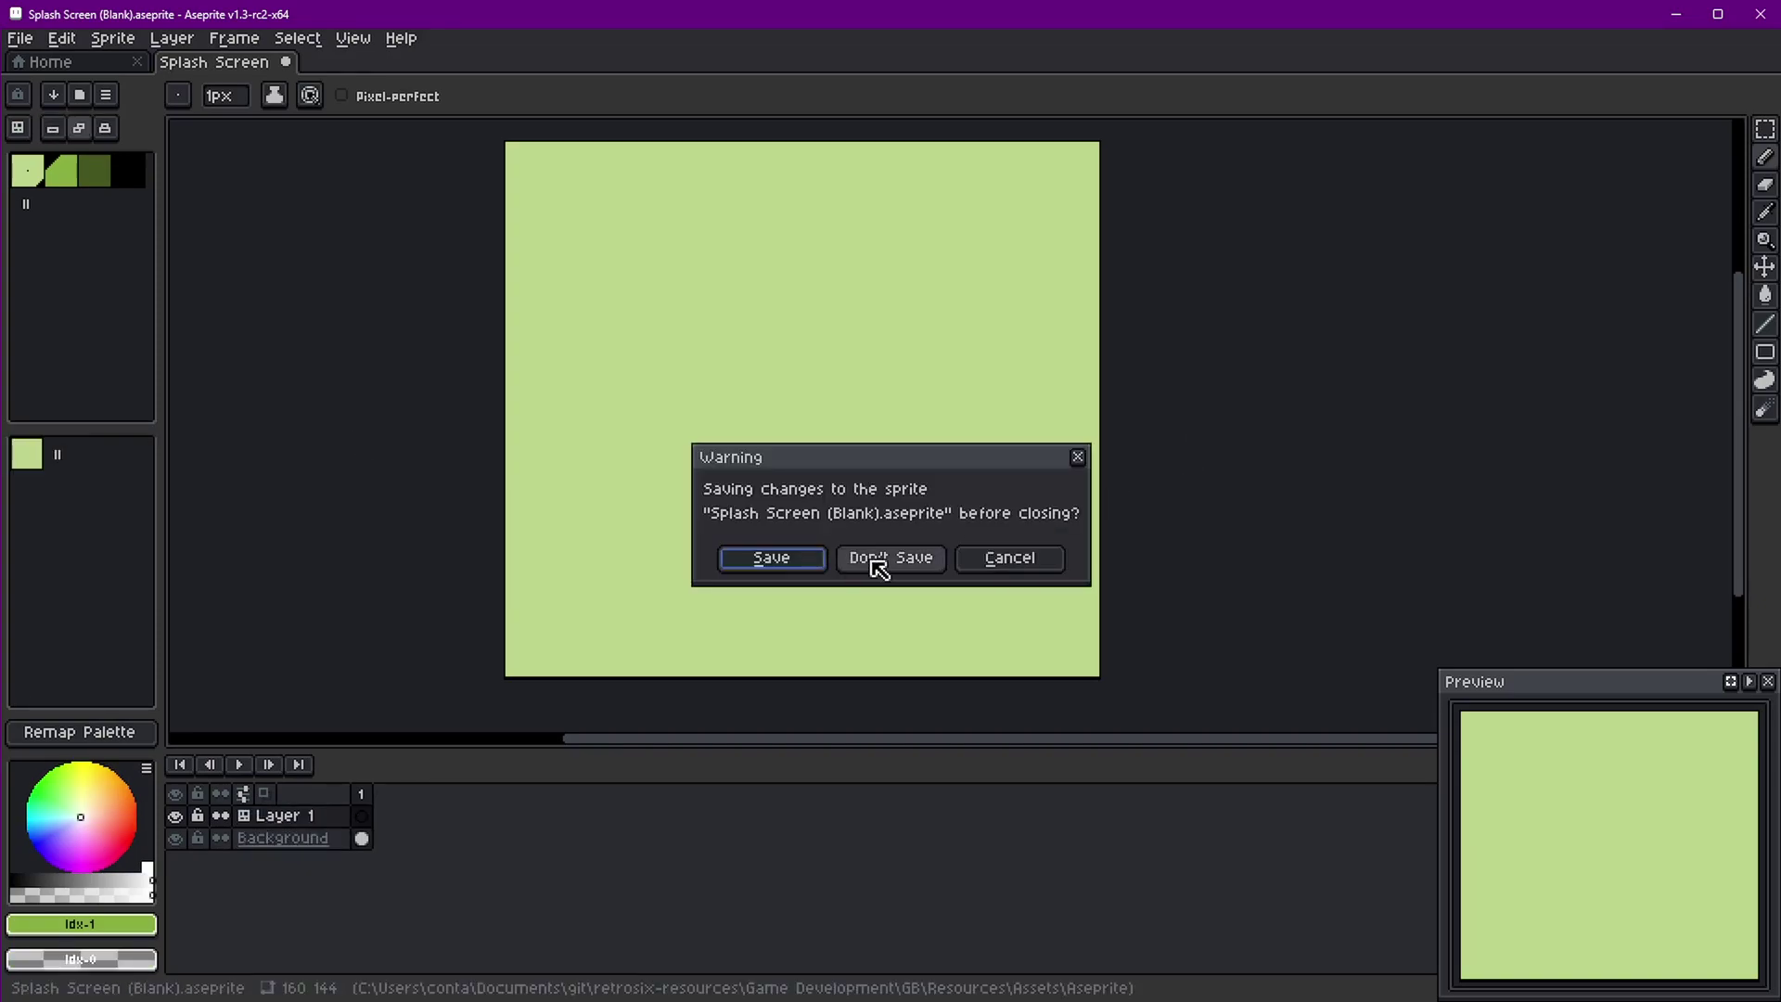
pyautogui.click(863, 562)
pyautogui.hotkey('ctrl', 'n')
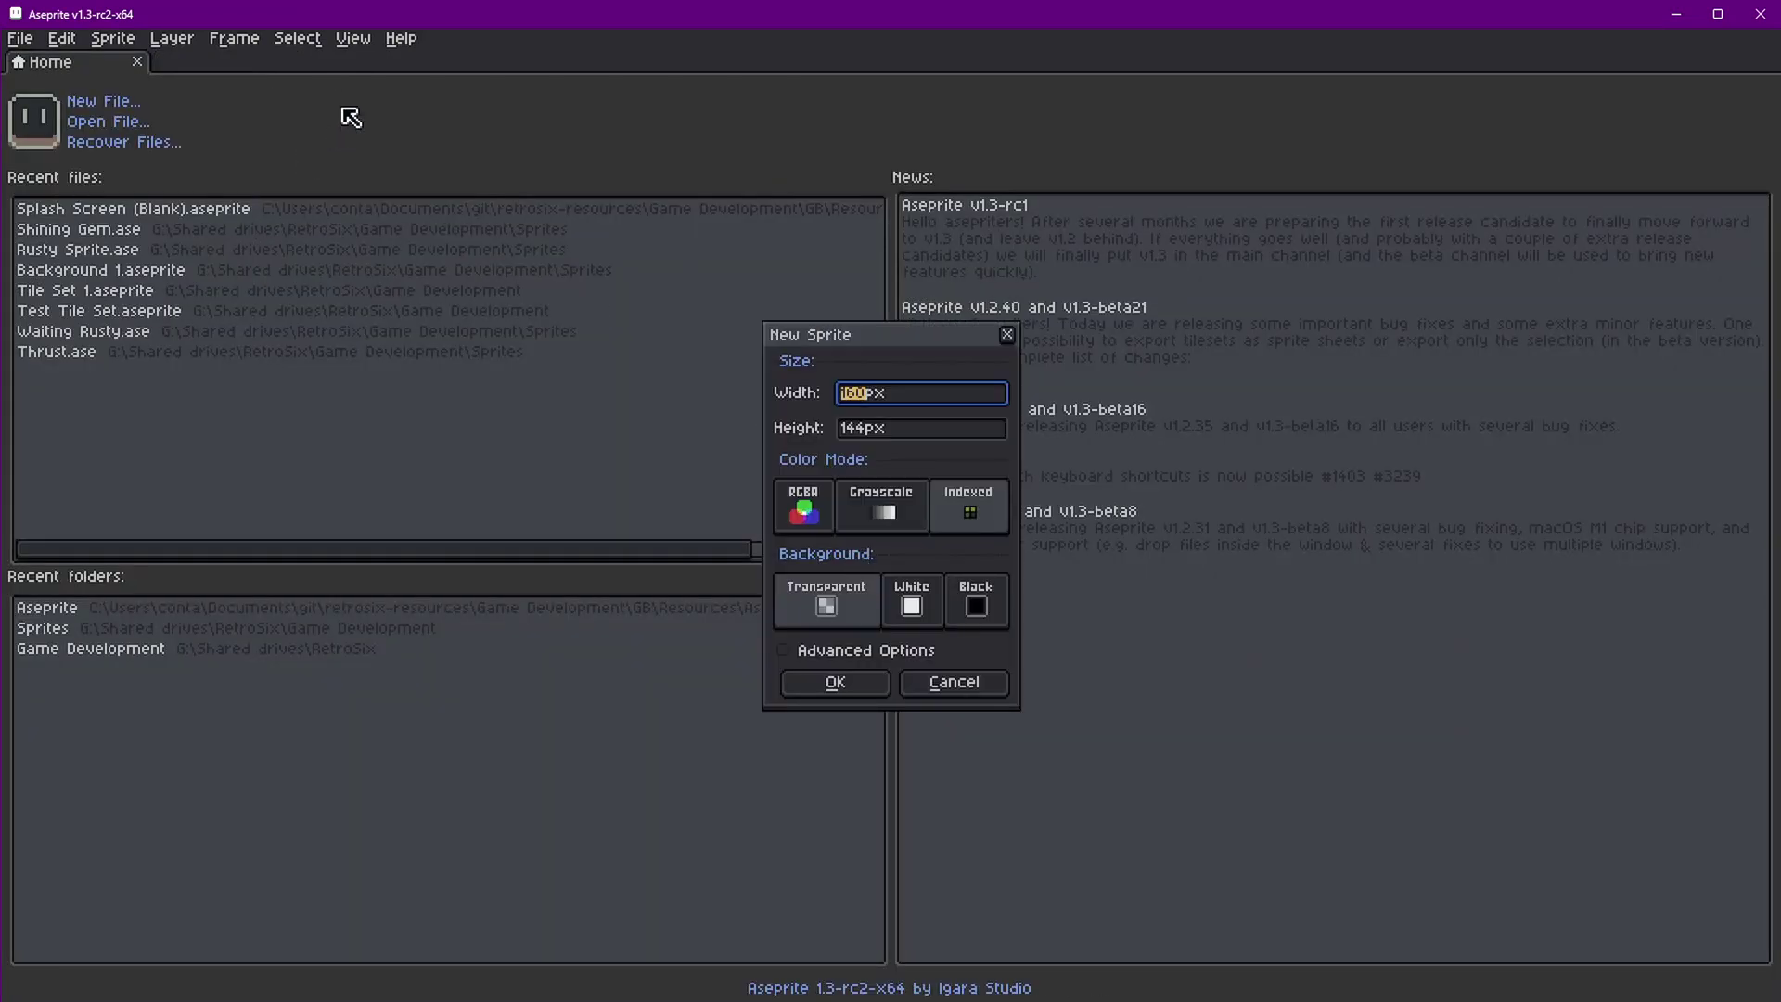
pyautogui.press('Escape')
pyautogui.click(22, 41)
pyautogui.click(33, 63)
pyautogui.click(967, 511)
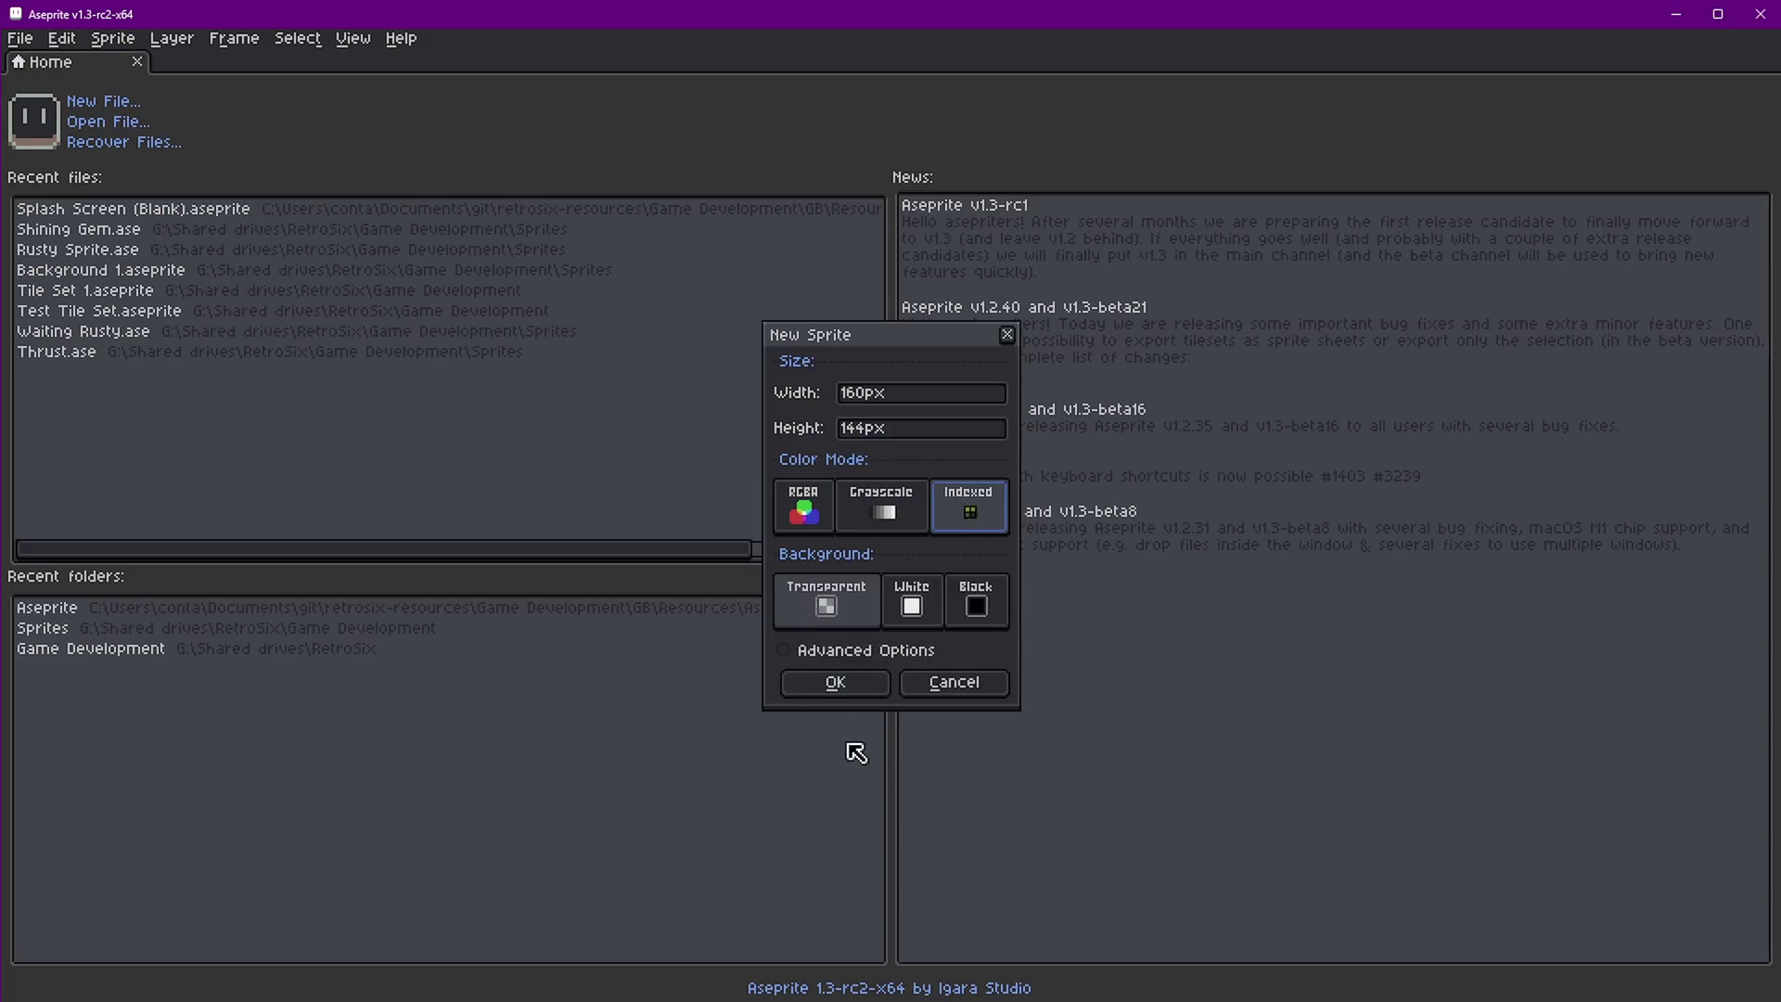
pyautogui.click(840, 688)
pyautogui.scroll(4, 1071, 366)
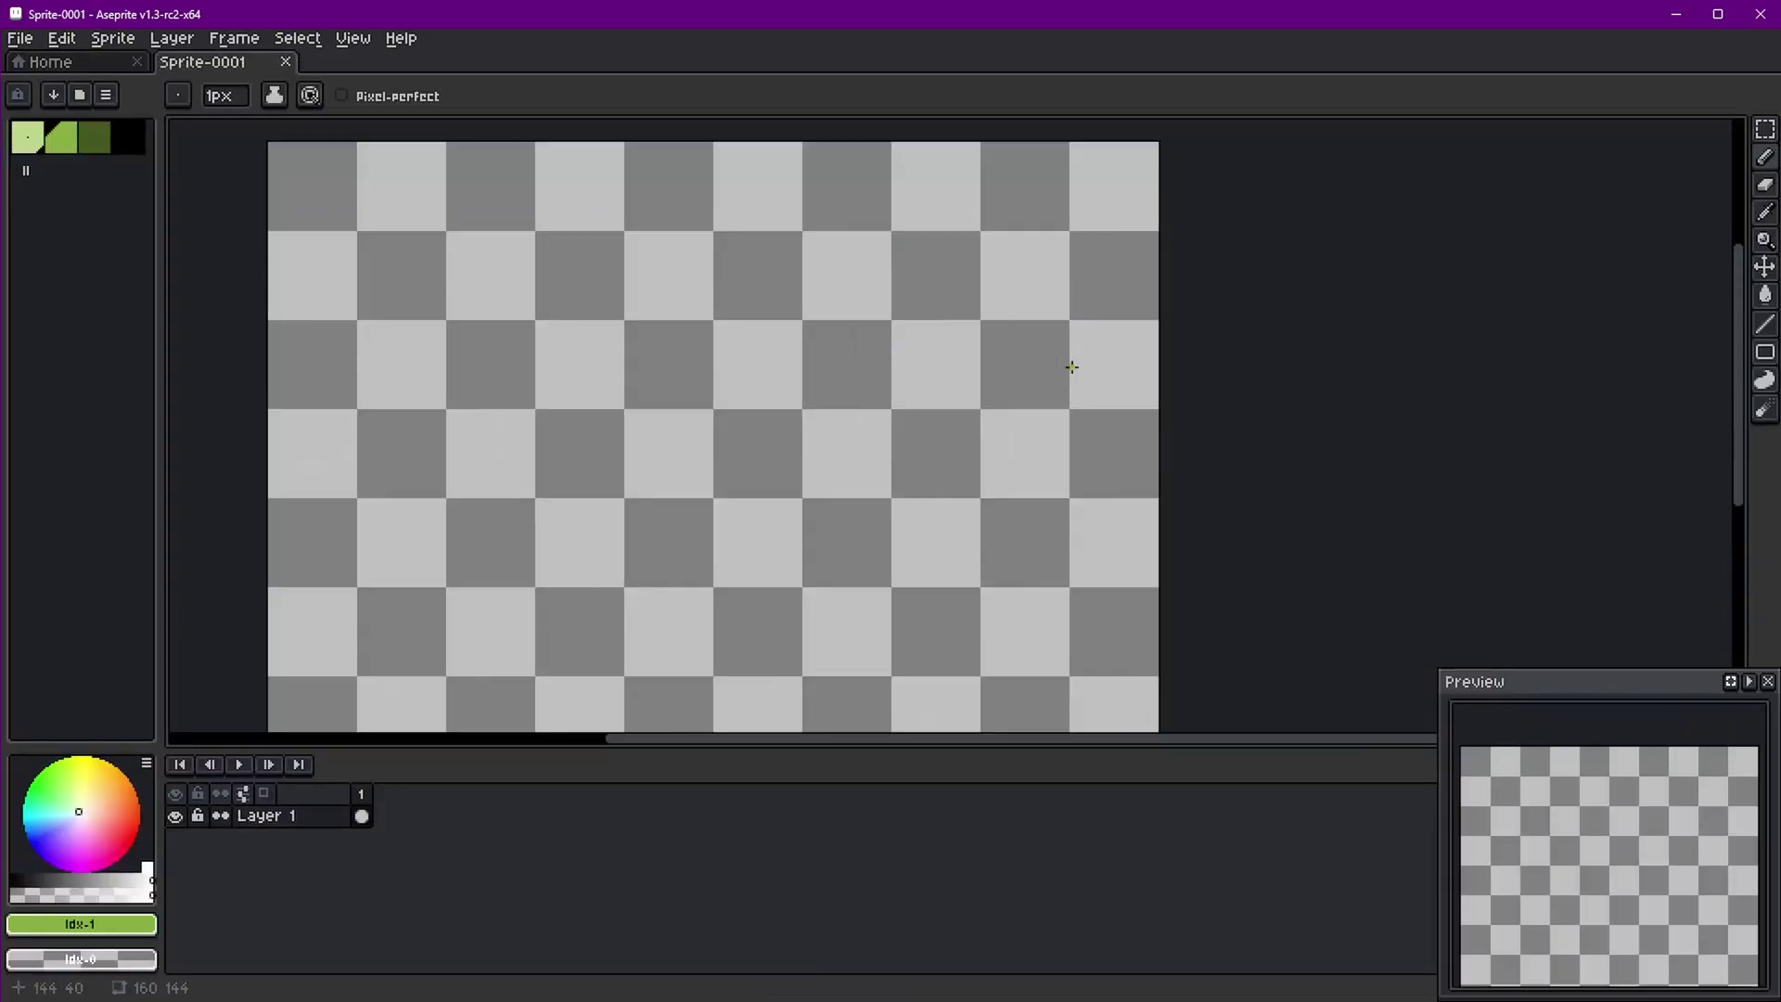
pyautogui.scroll(-2, 1016, 405)
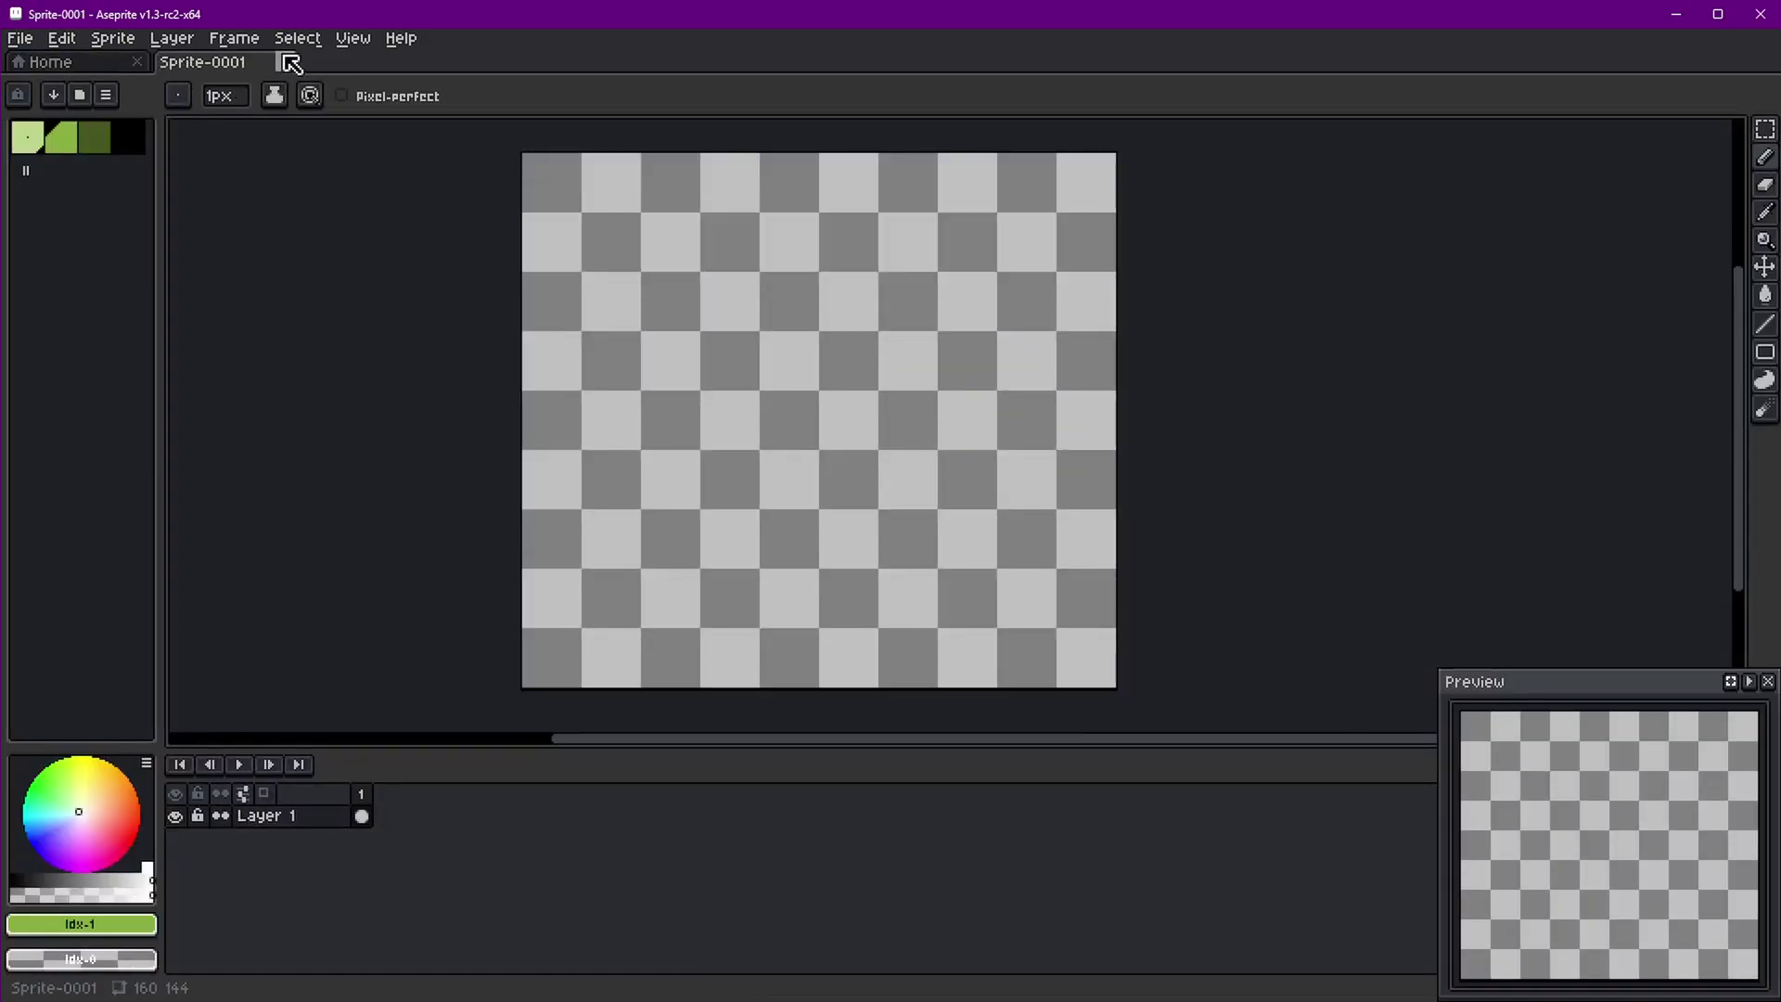
pyautogui.click(61, 38)
# Set the grid size to 8×8 in Preferences and apply it
pyautogui.click(186, 599)
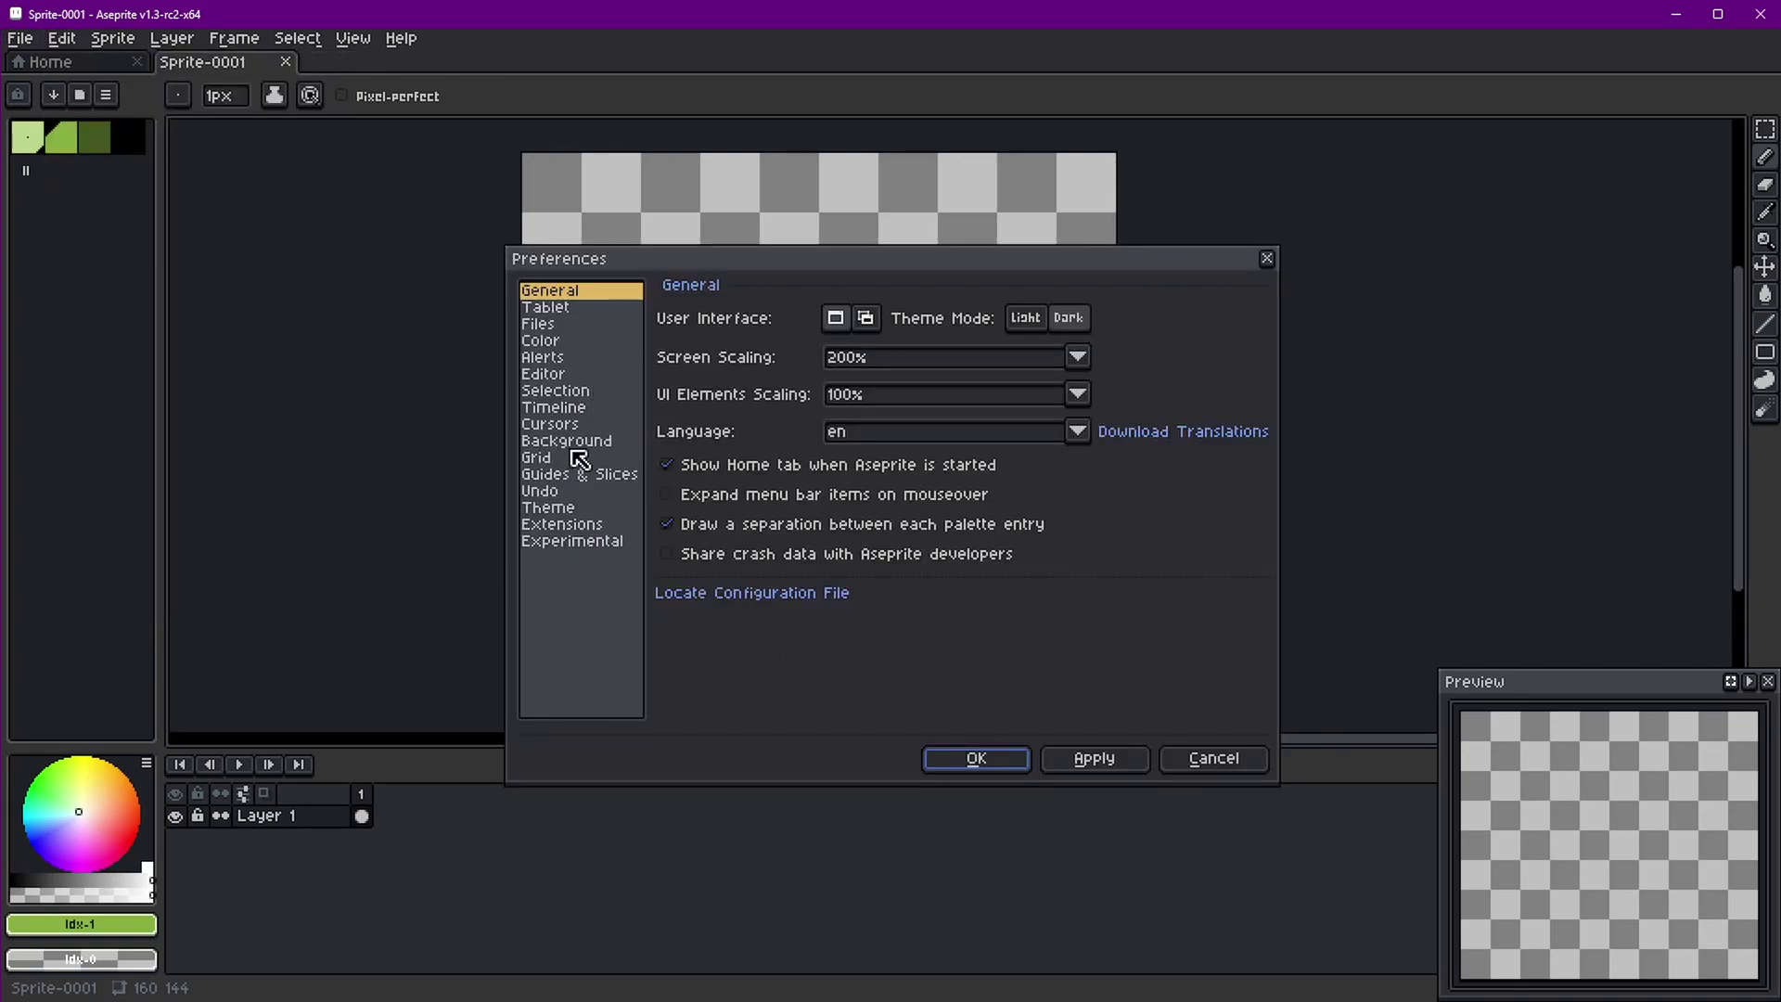
pyautogui.click(538, 458)
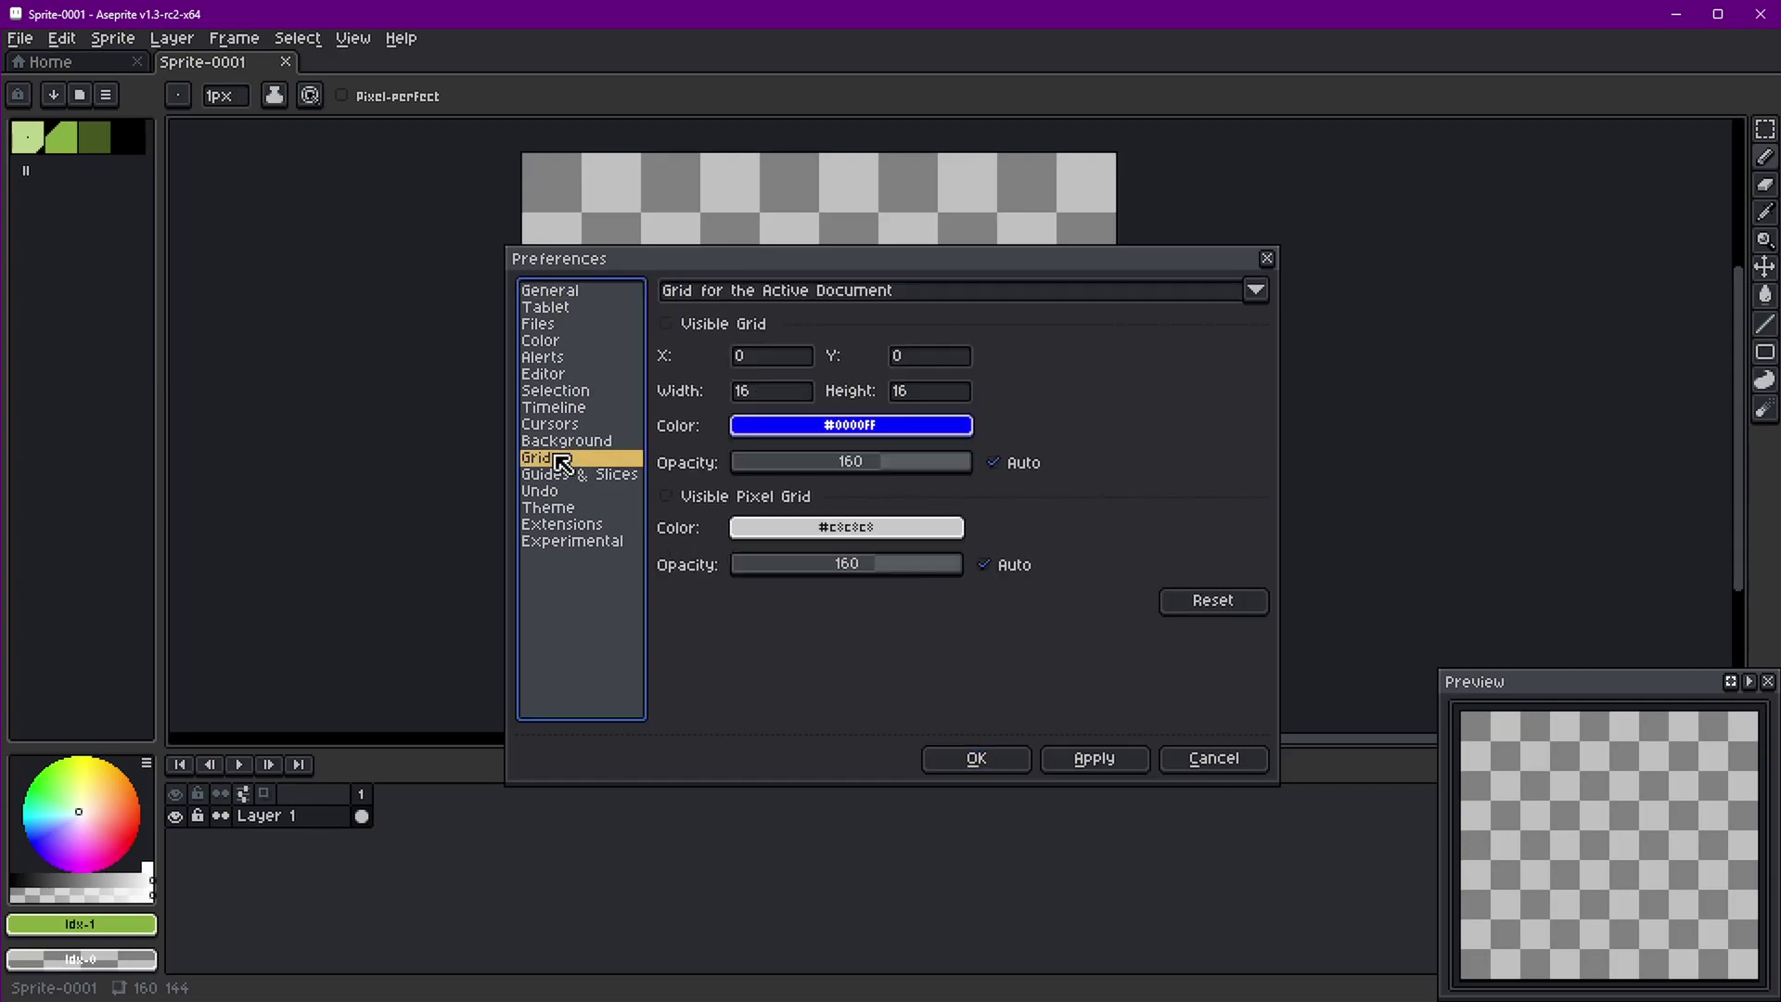
pyautogui.click(780, 394)
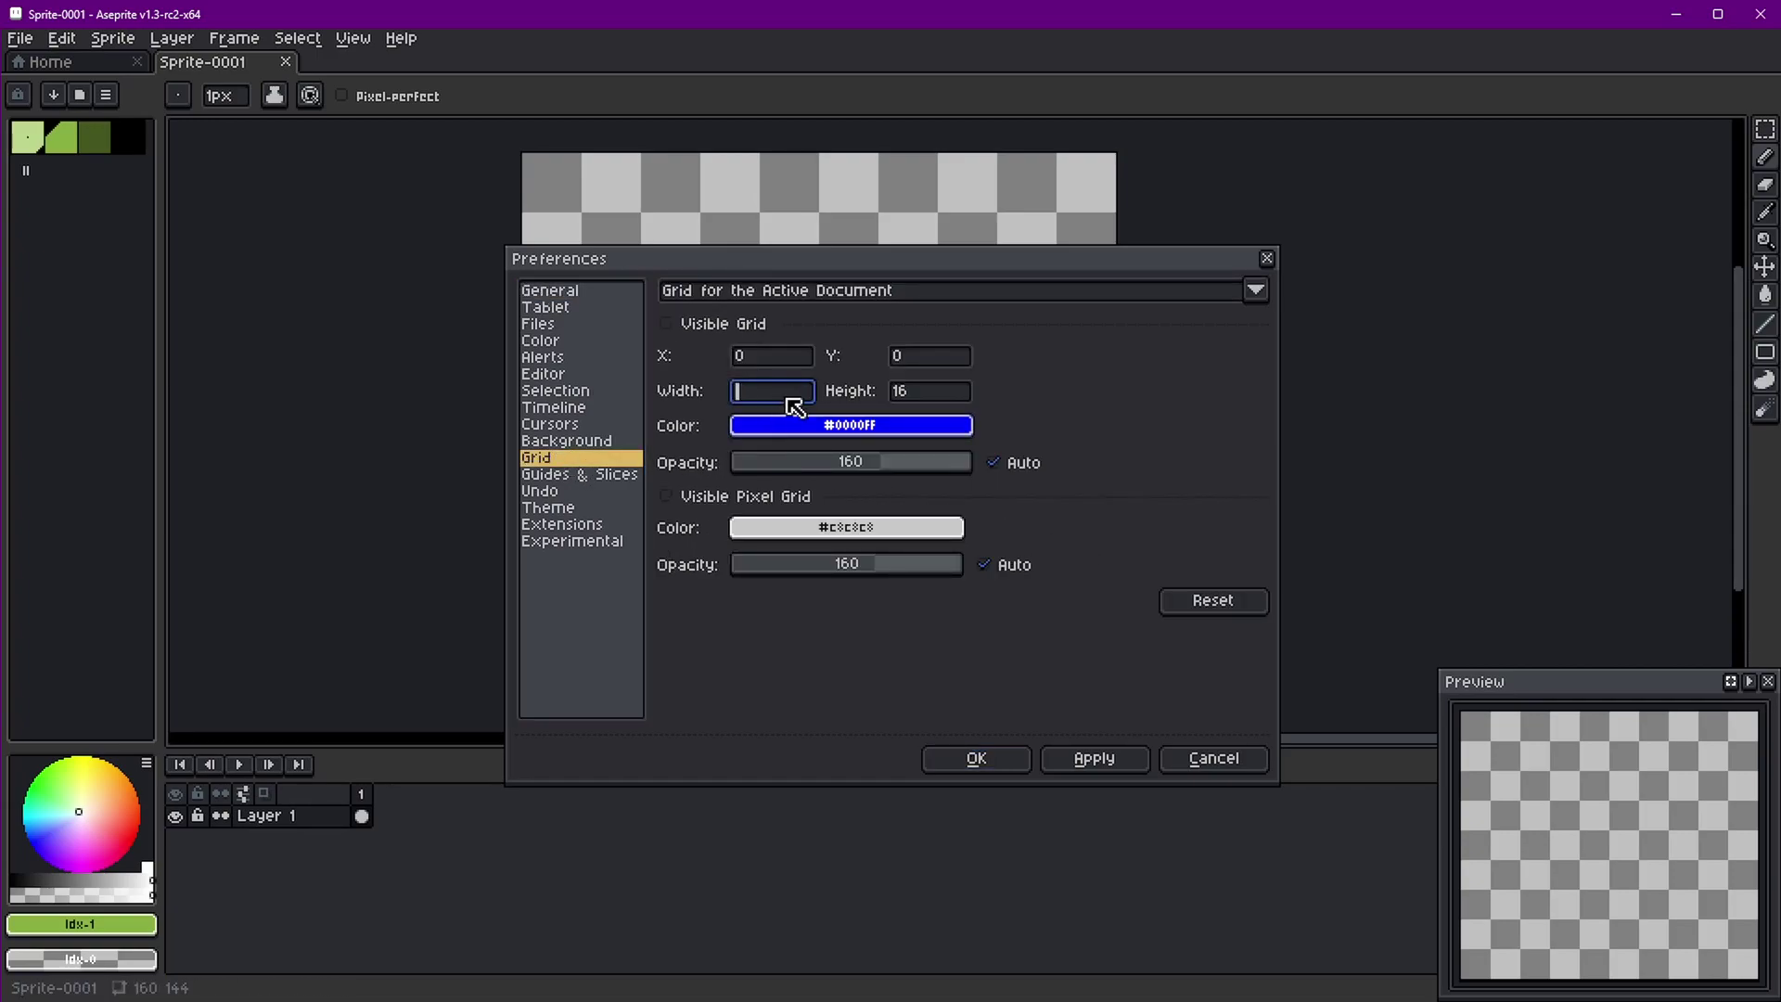
pyautogui.press('Tab')
pyautogui.write('8')
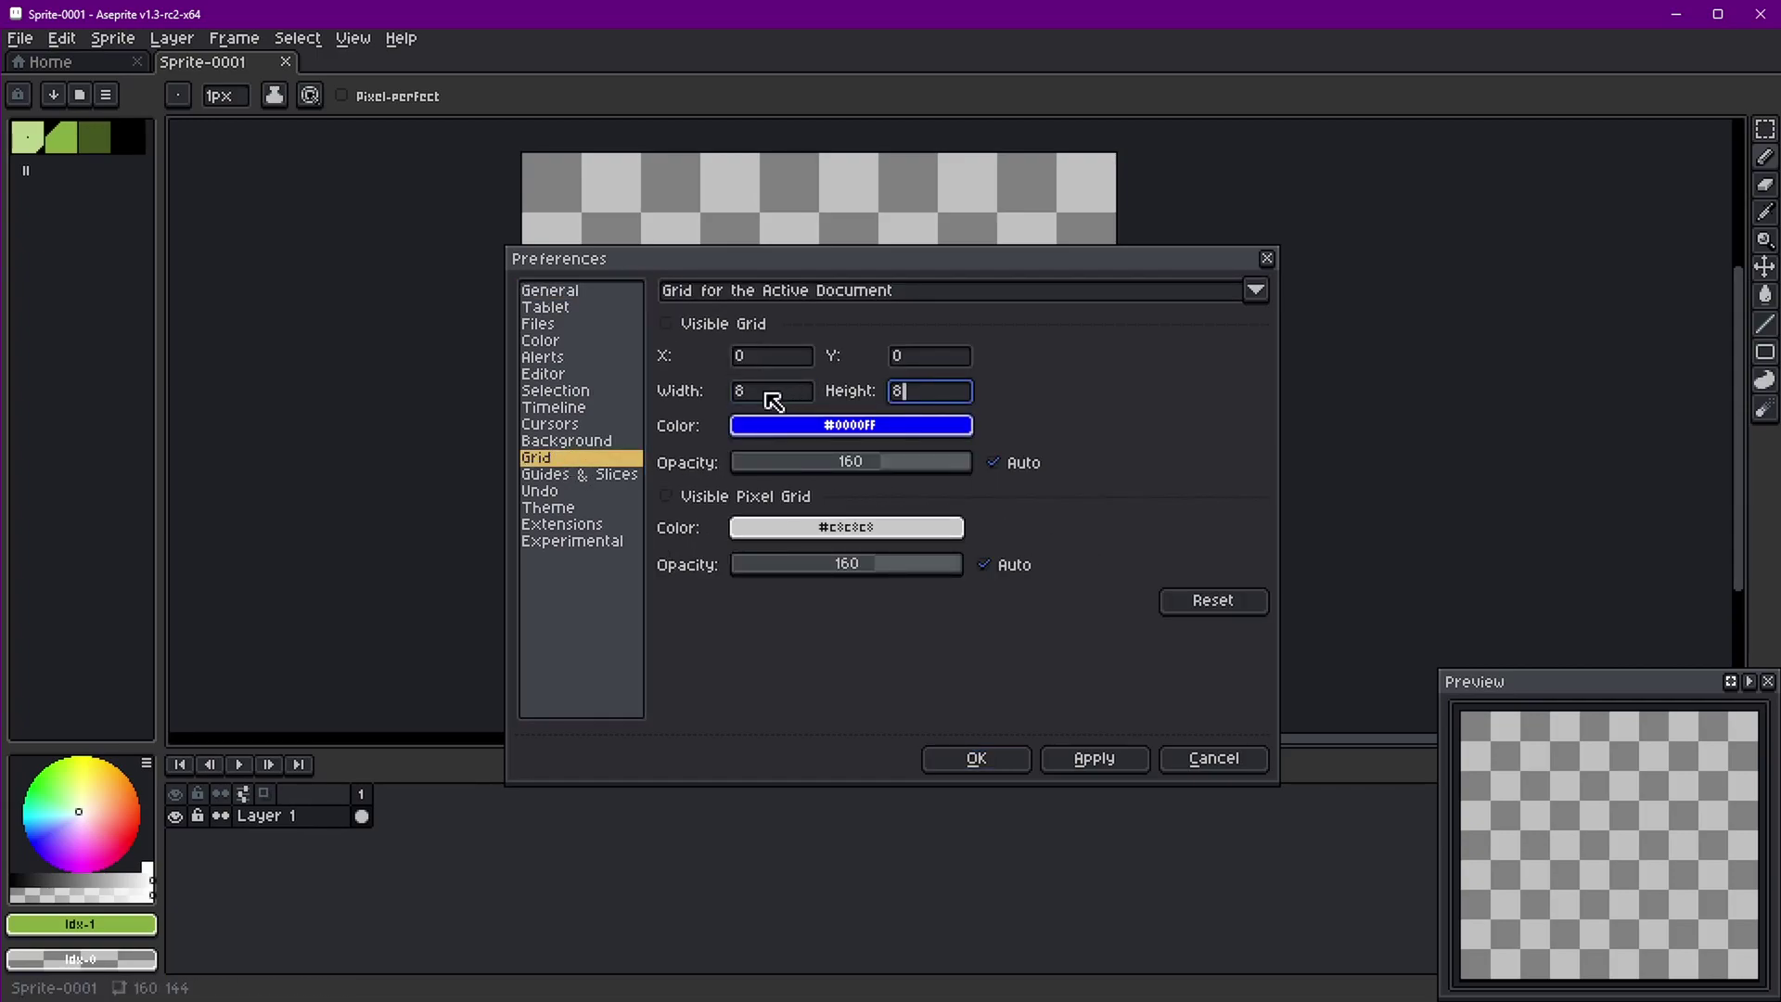
pyautogui.click(1086, 761)
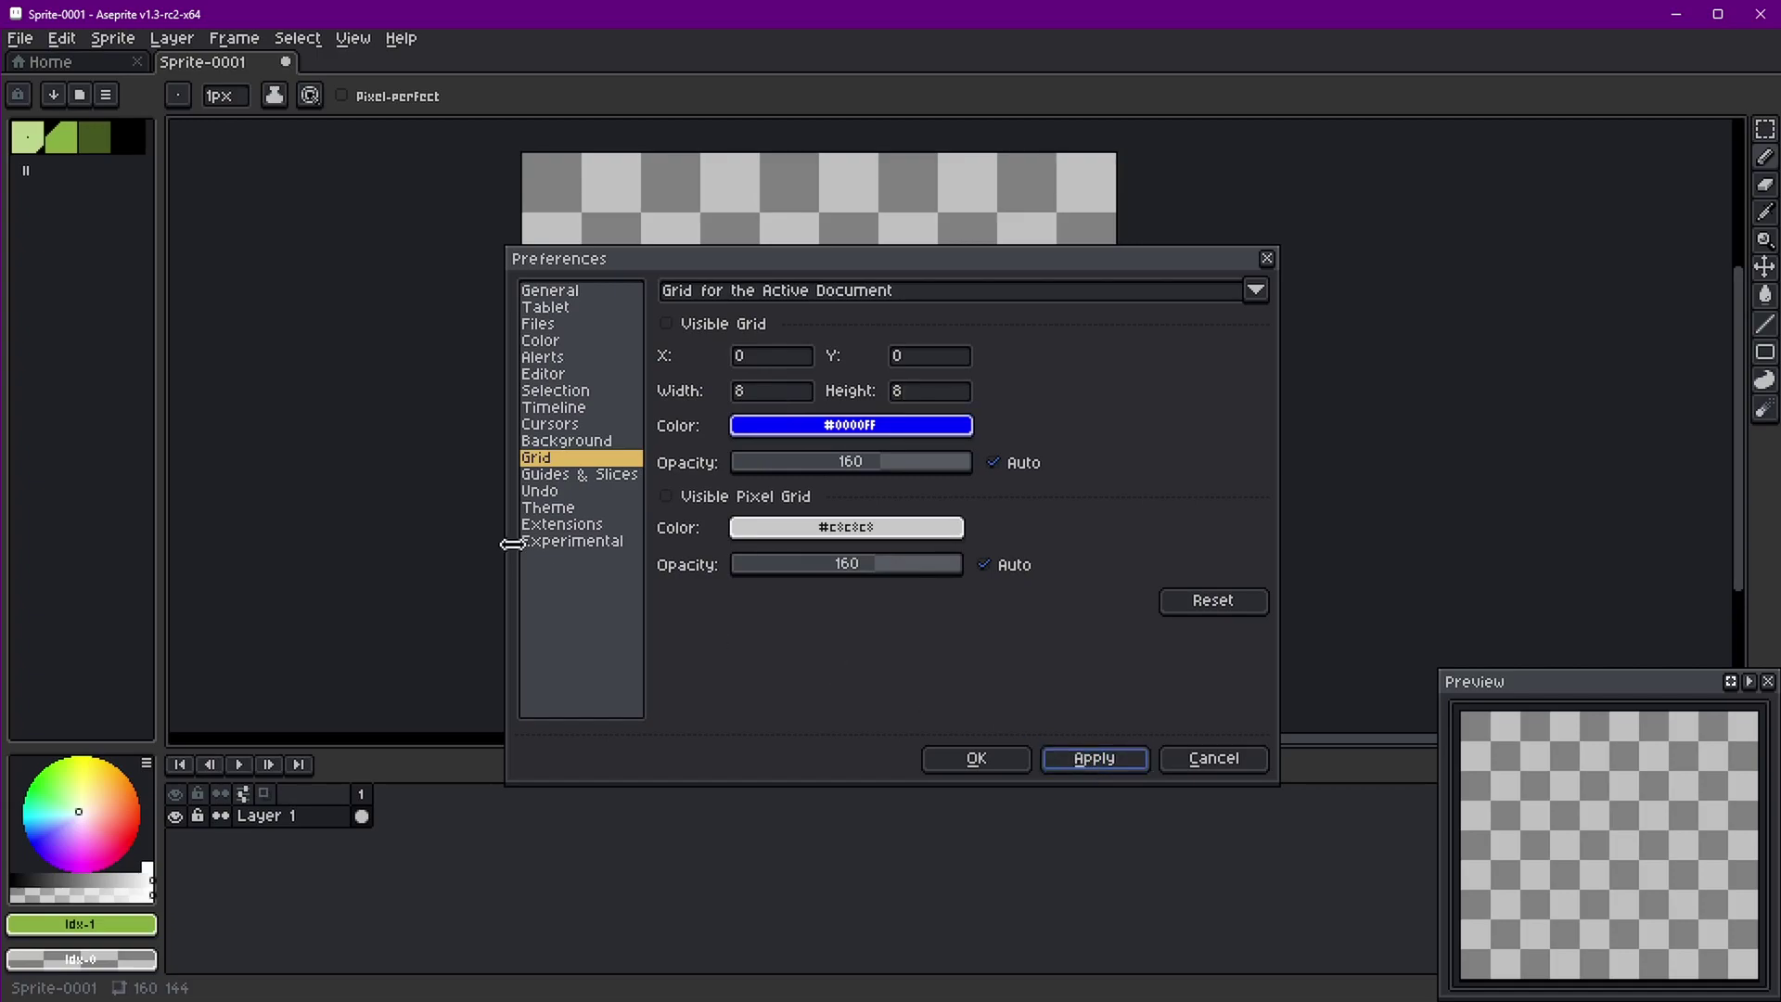
# Set the checkered background size to 8x8, apply it, and close Preferences
pyautogui.click(571, 442)
pyautogui.click(803, 362)
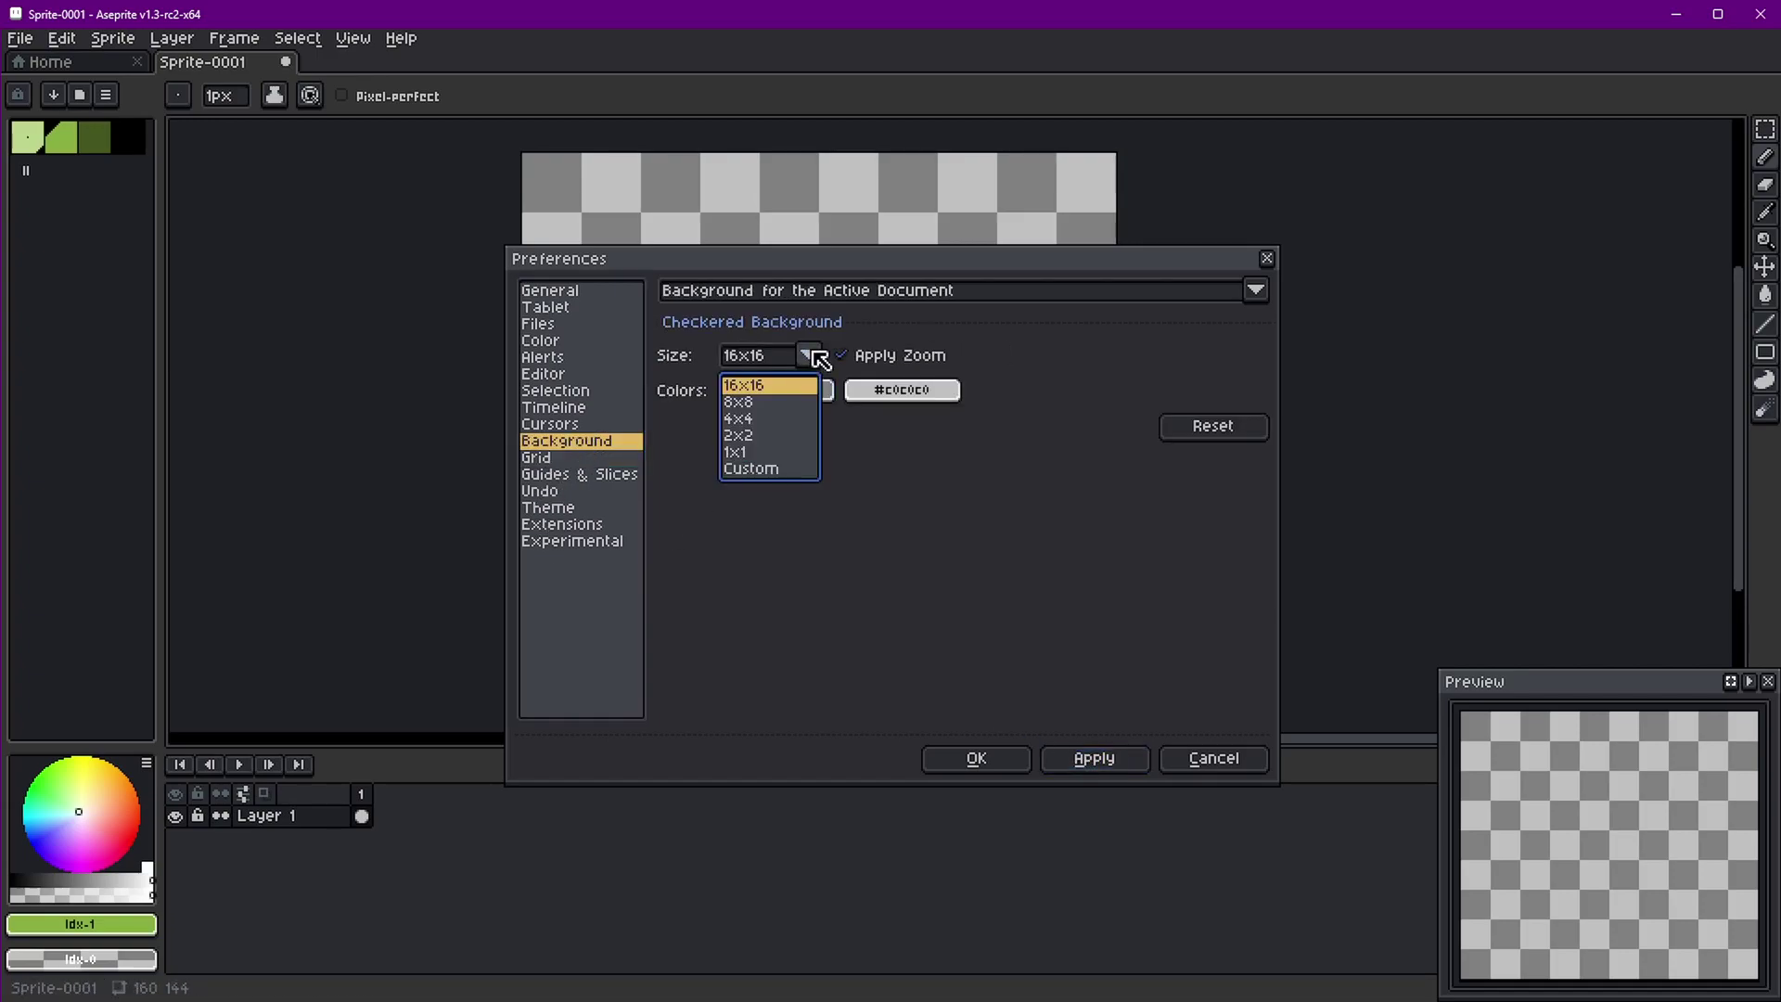
pyautogui.click(743, 407)
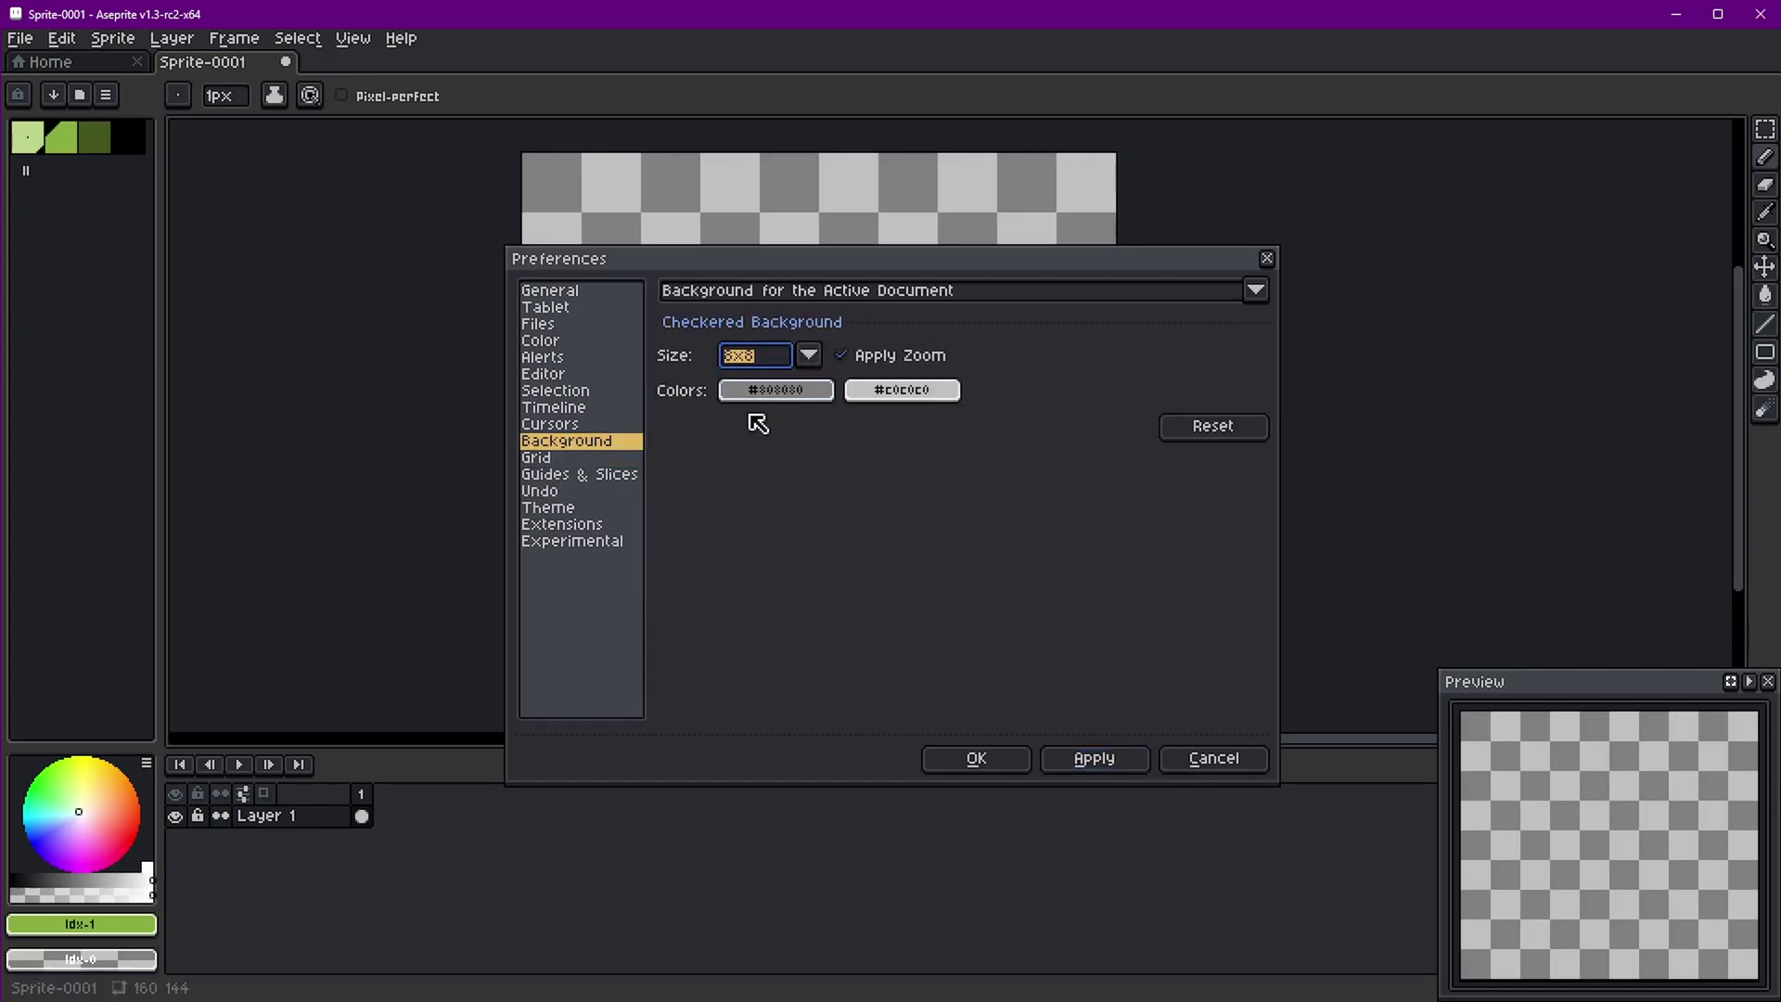
pyautogui.click(1093, 760)
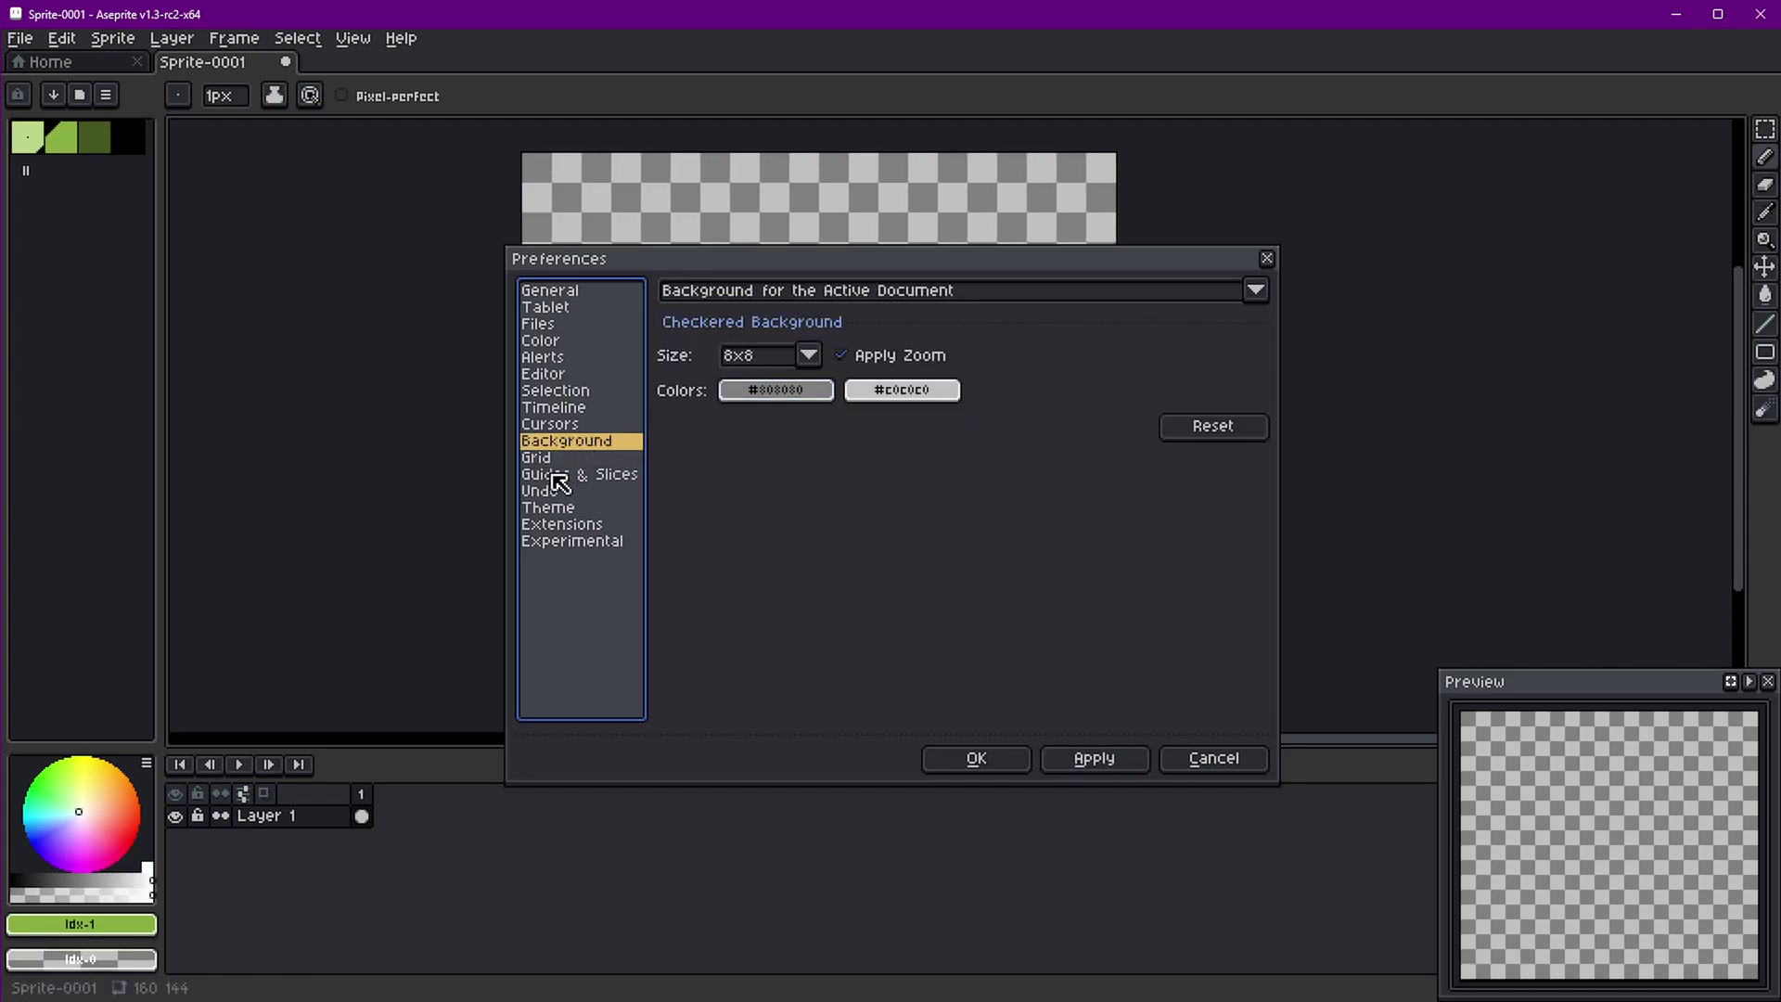
pyautogui.click(584, 459)
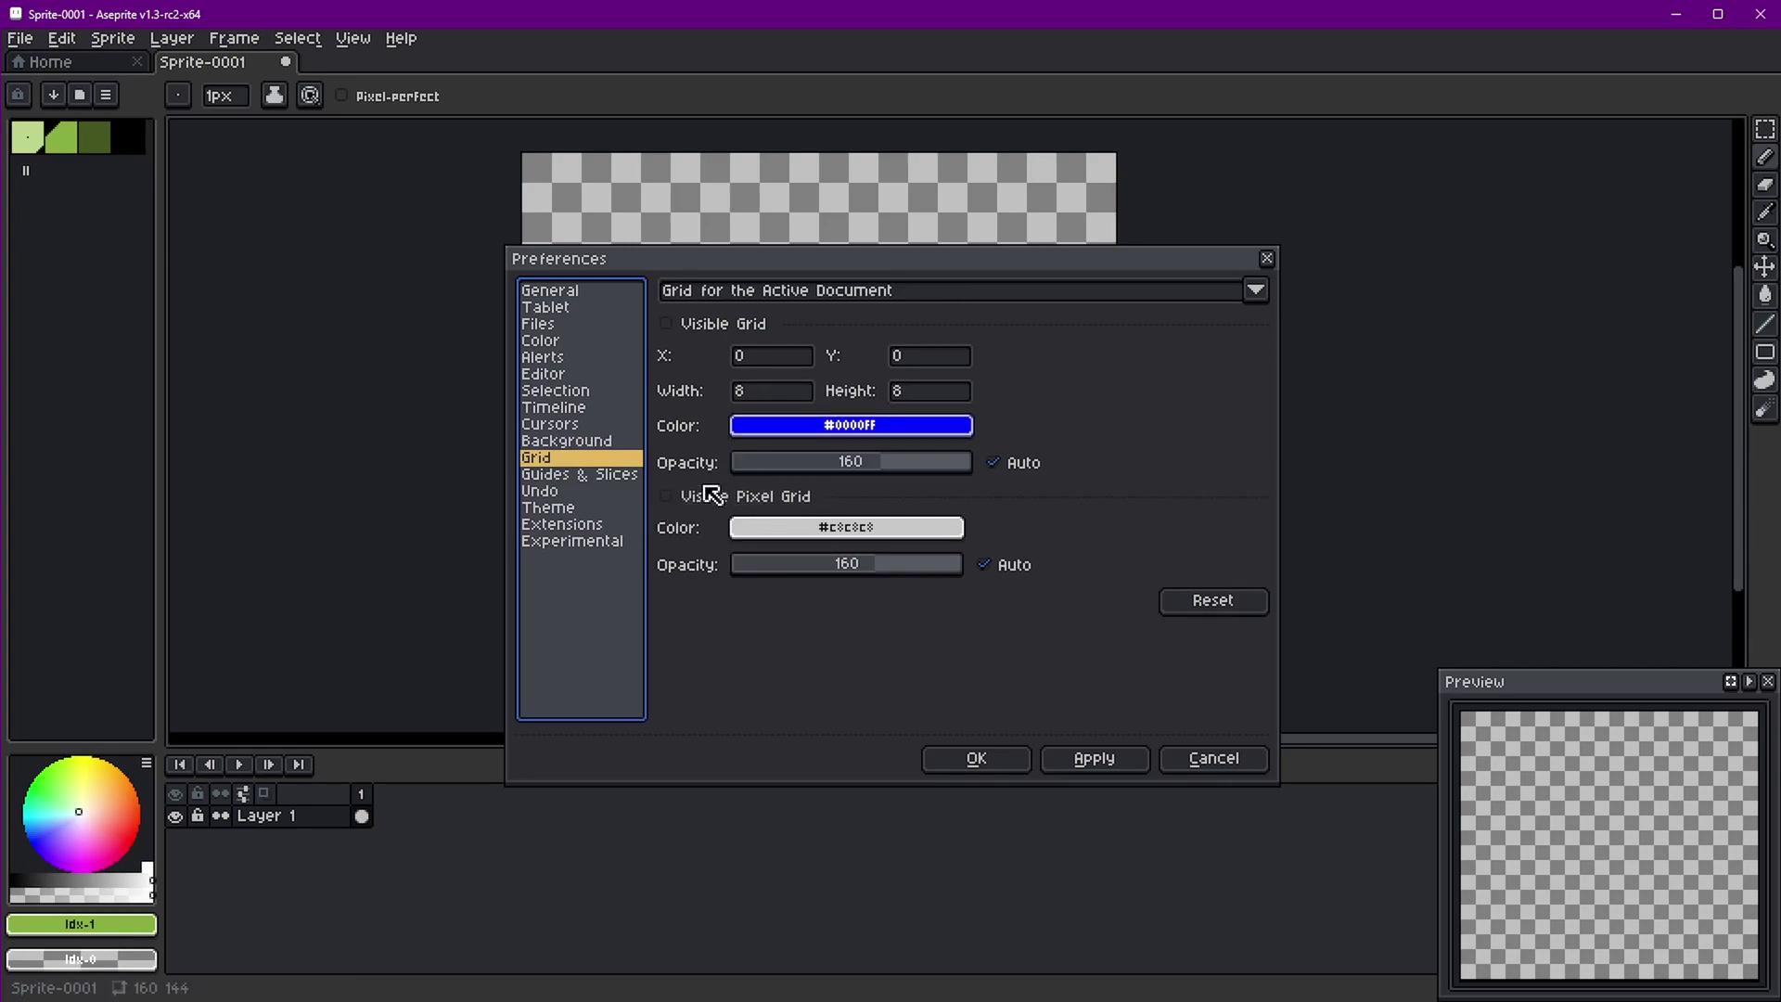
pyautogui.press('Escape')
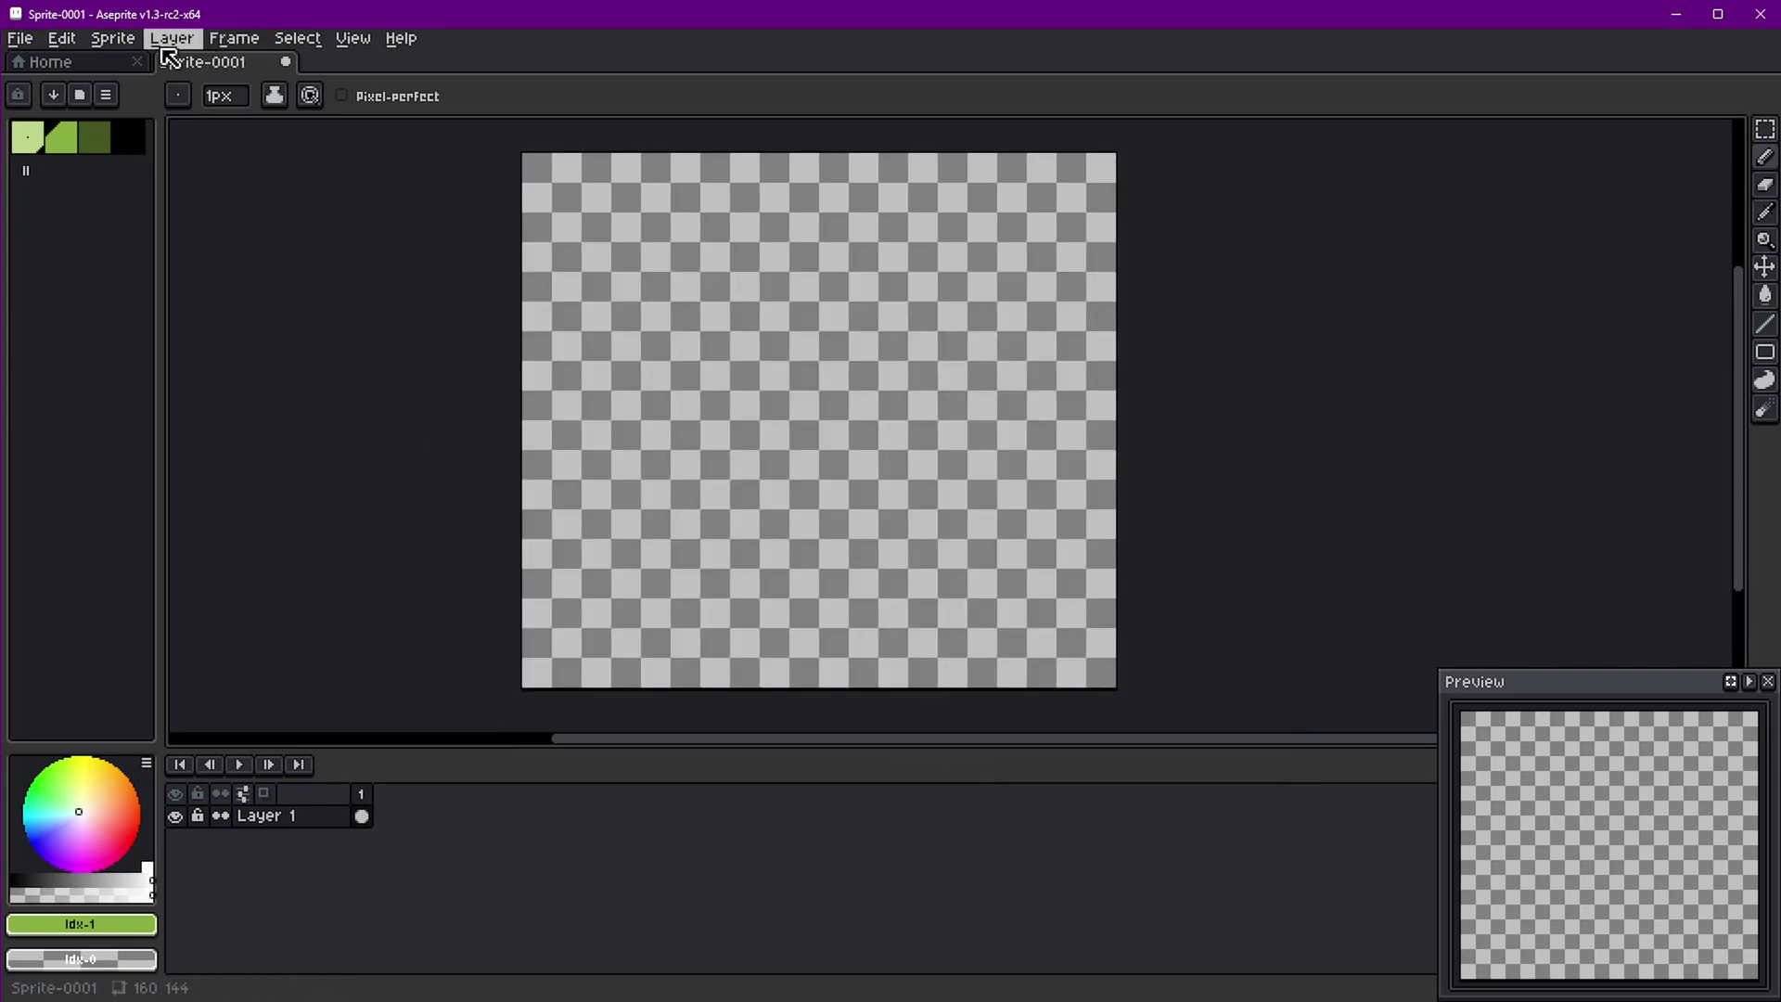
pyautogui.click(127, 42)
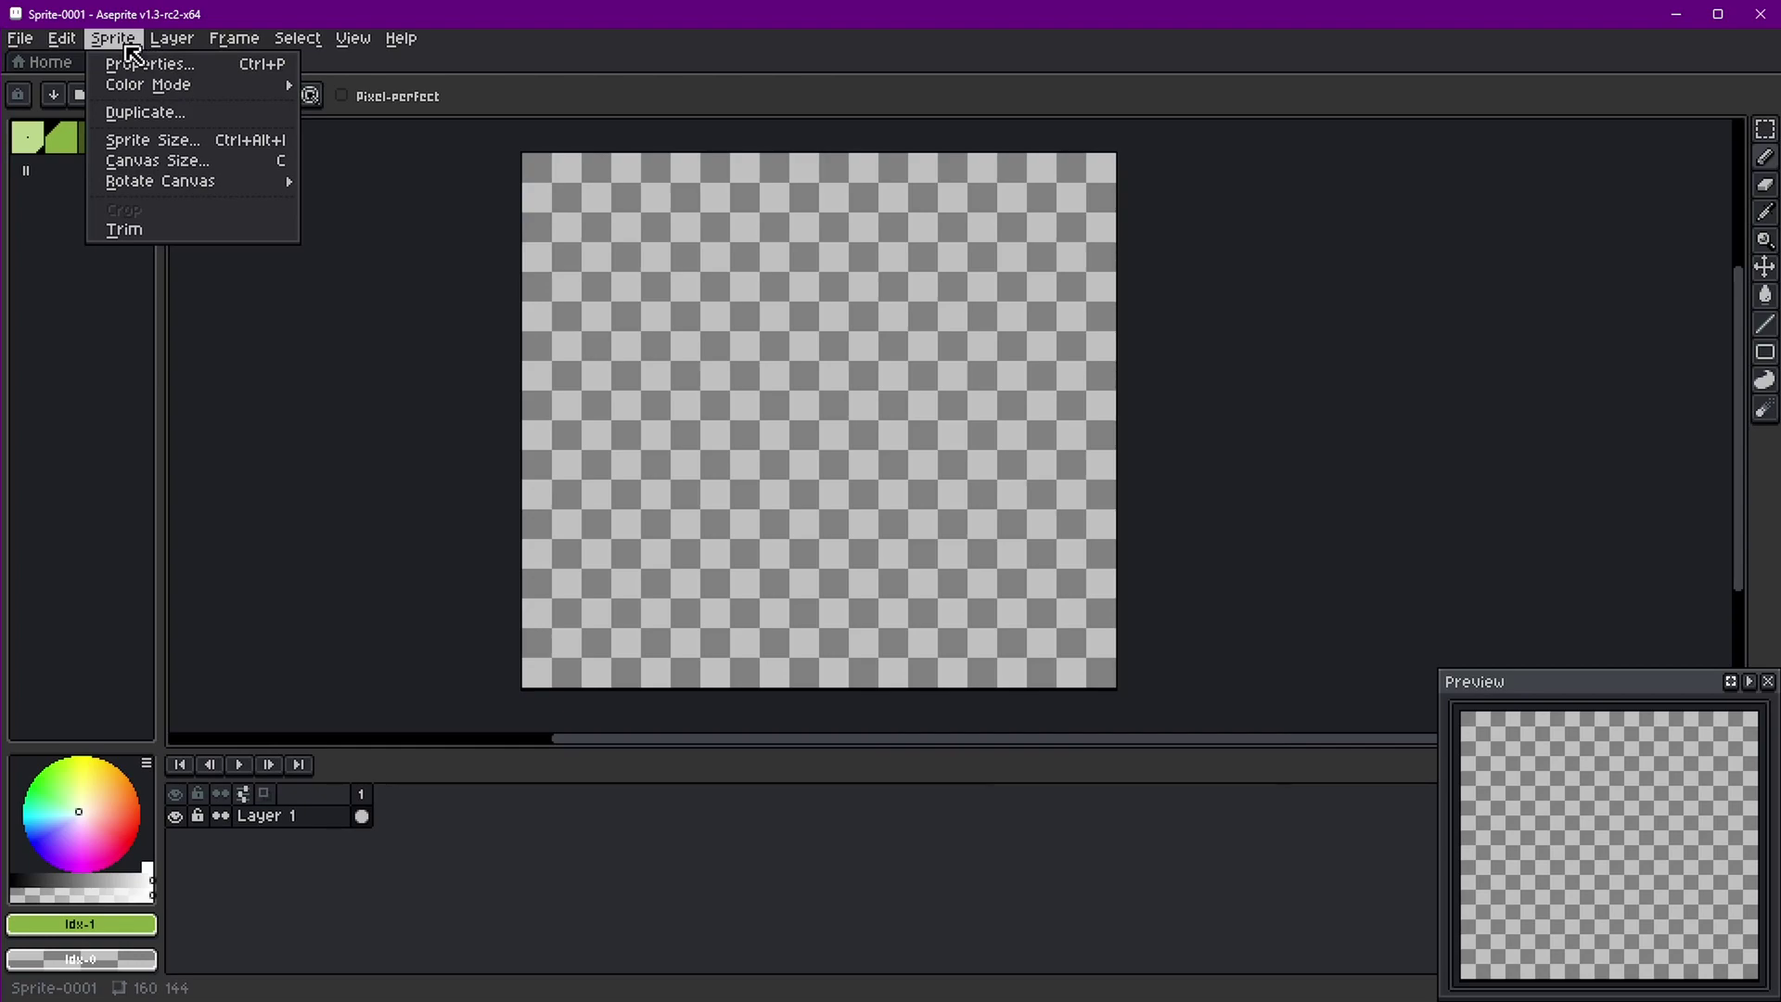
pyautogui.click(151, 64)
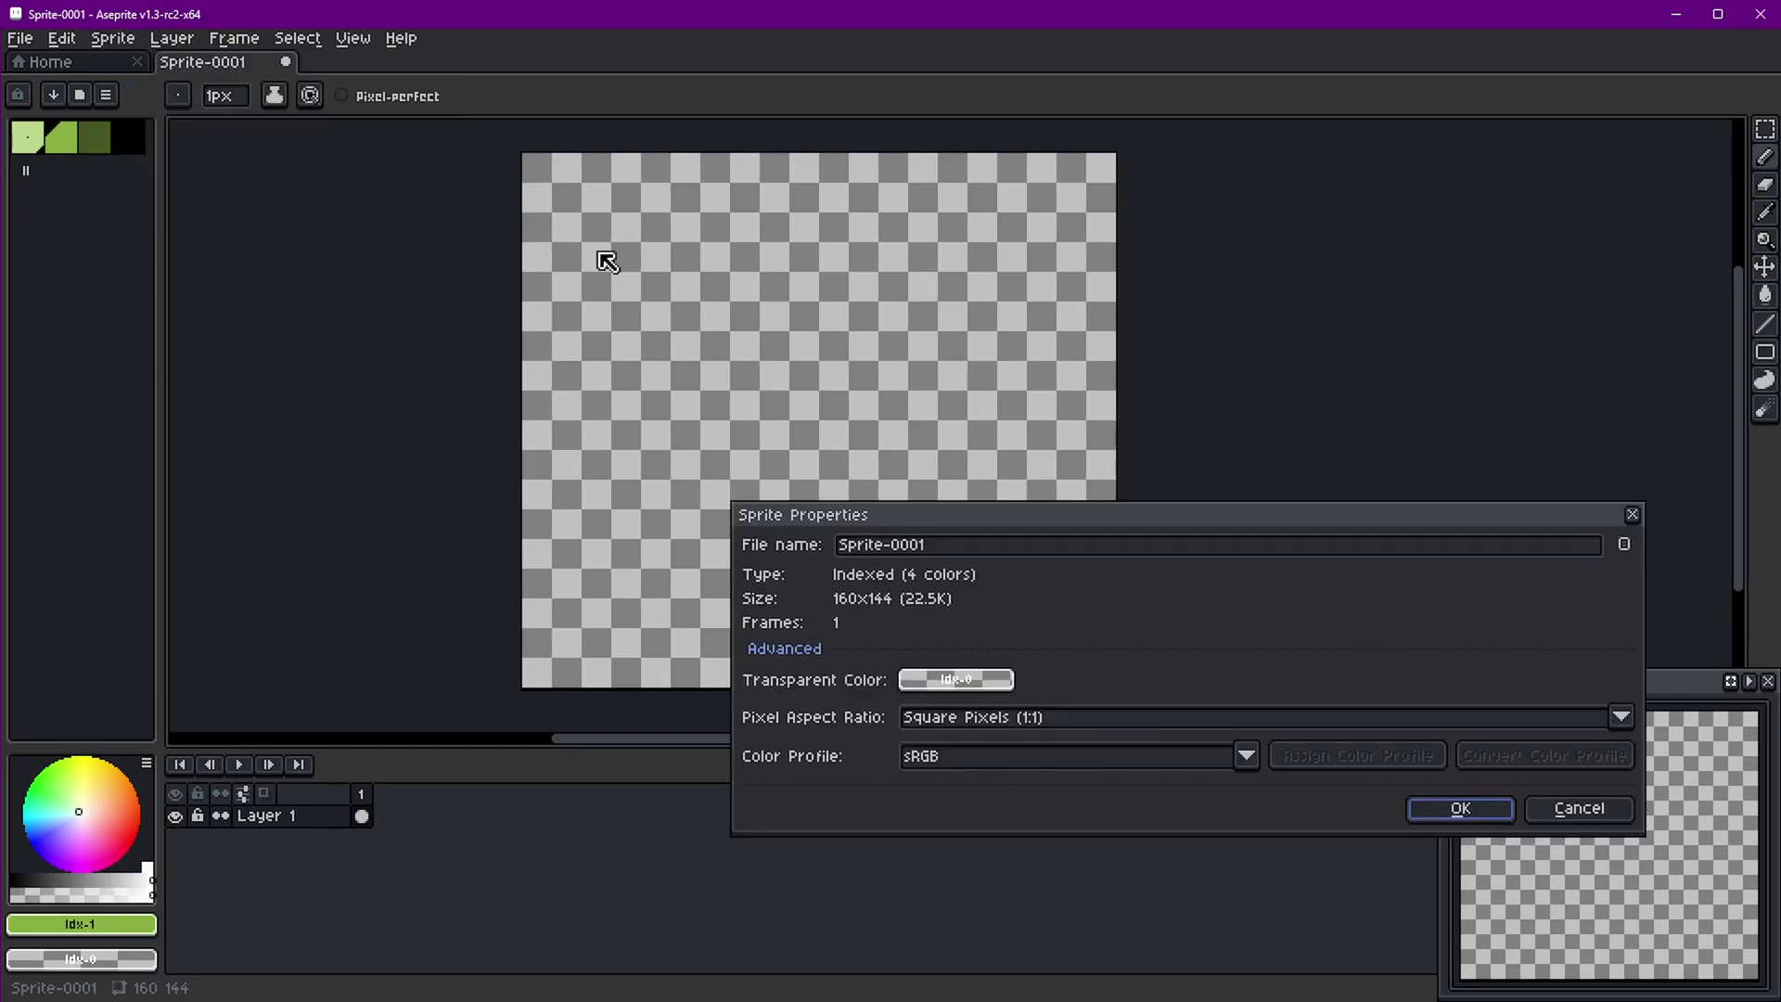
pyautogui.click(956, 680)
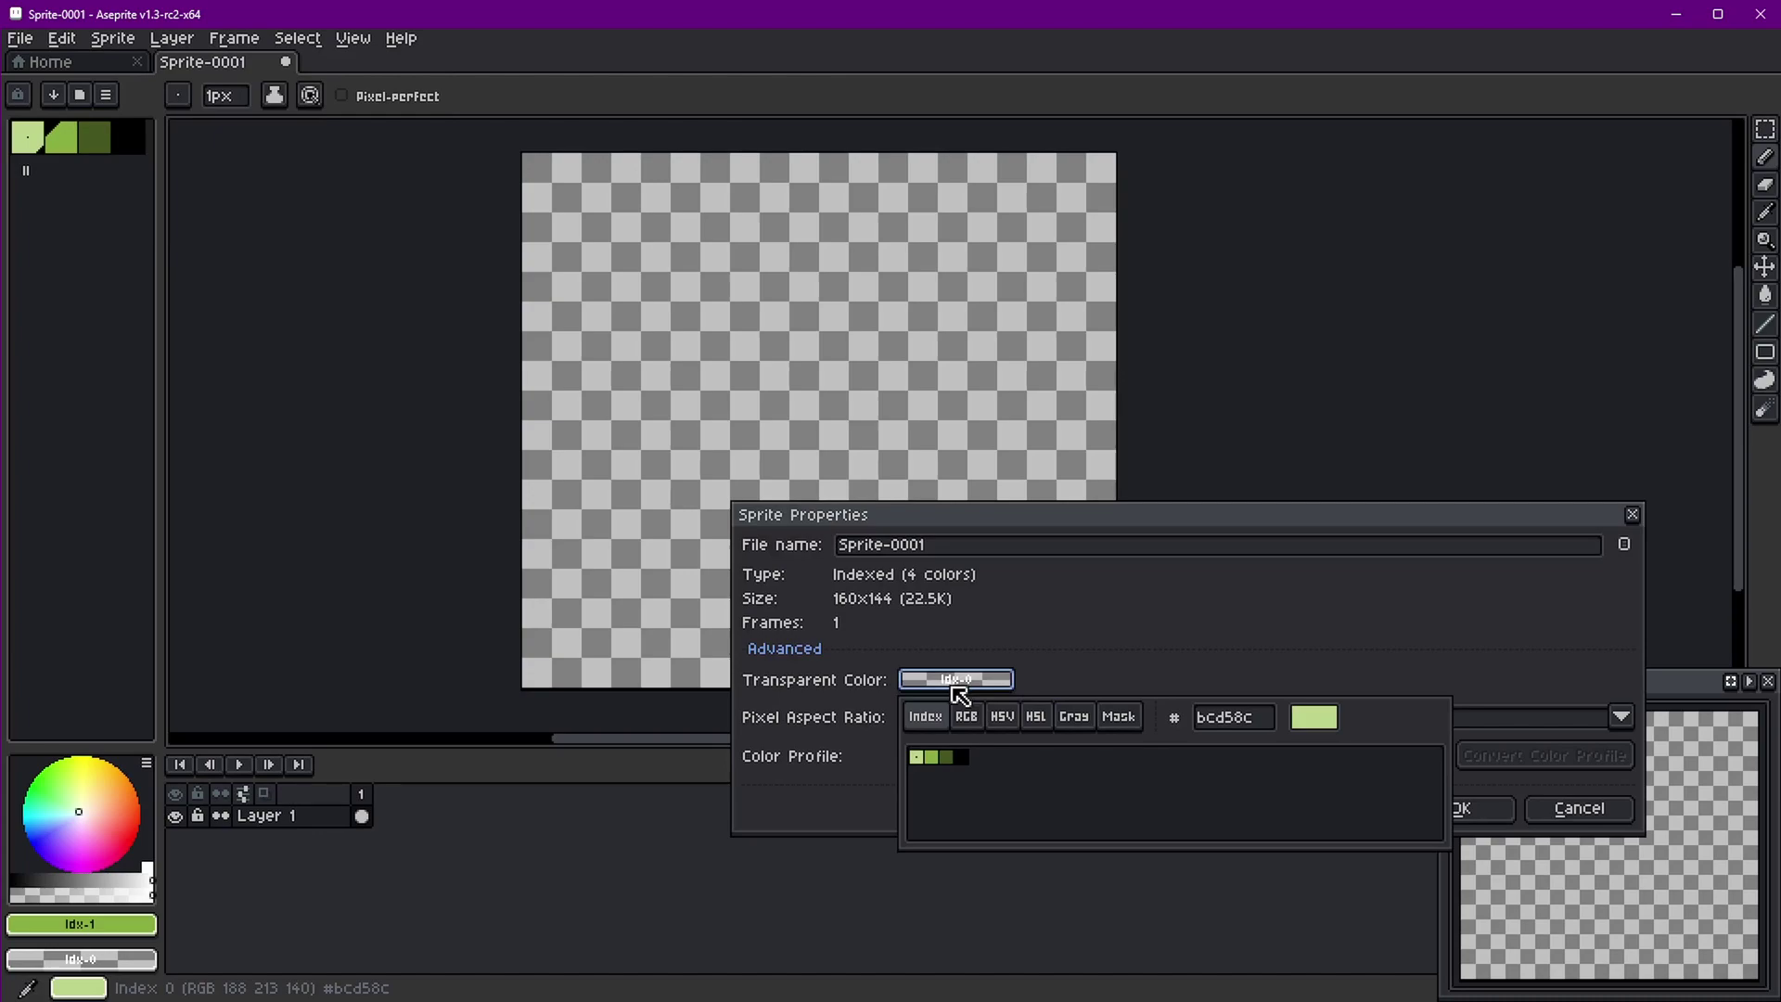
pyautogui.click(923, 759)
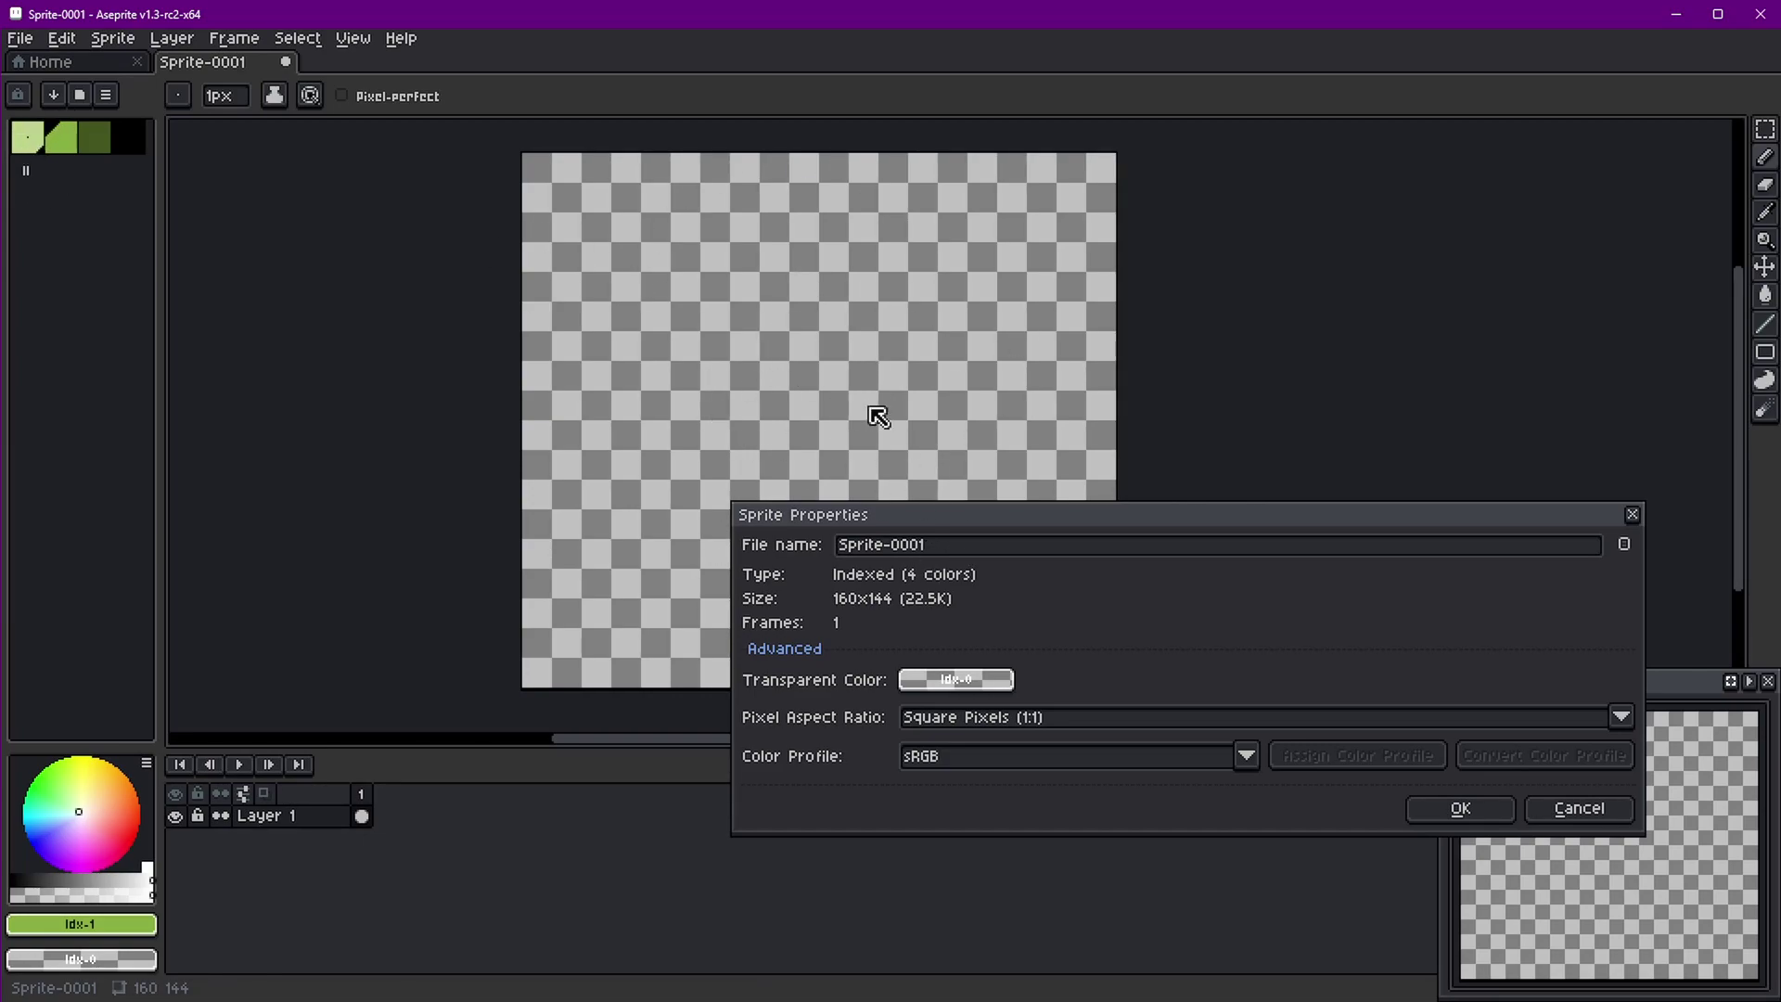
pyautogui.press('Escape')
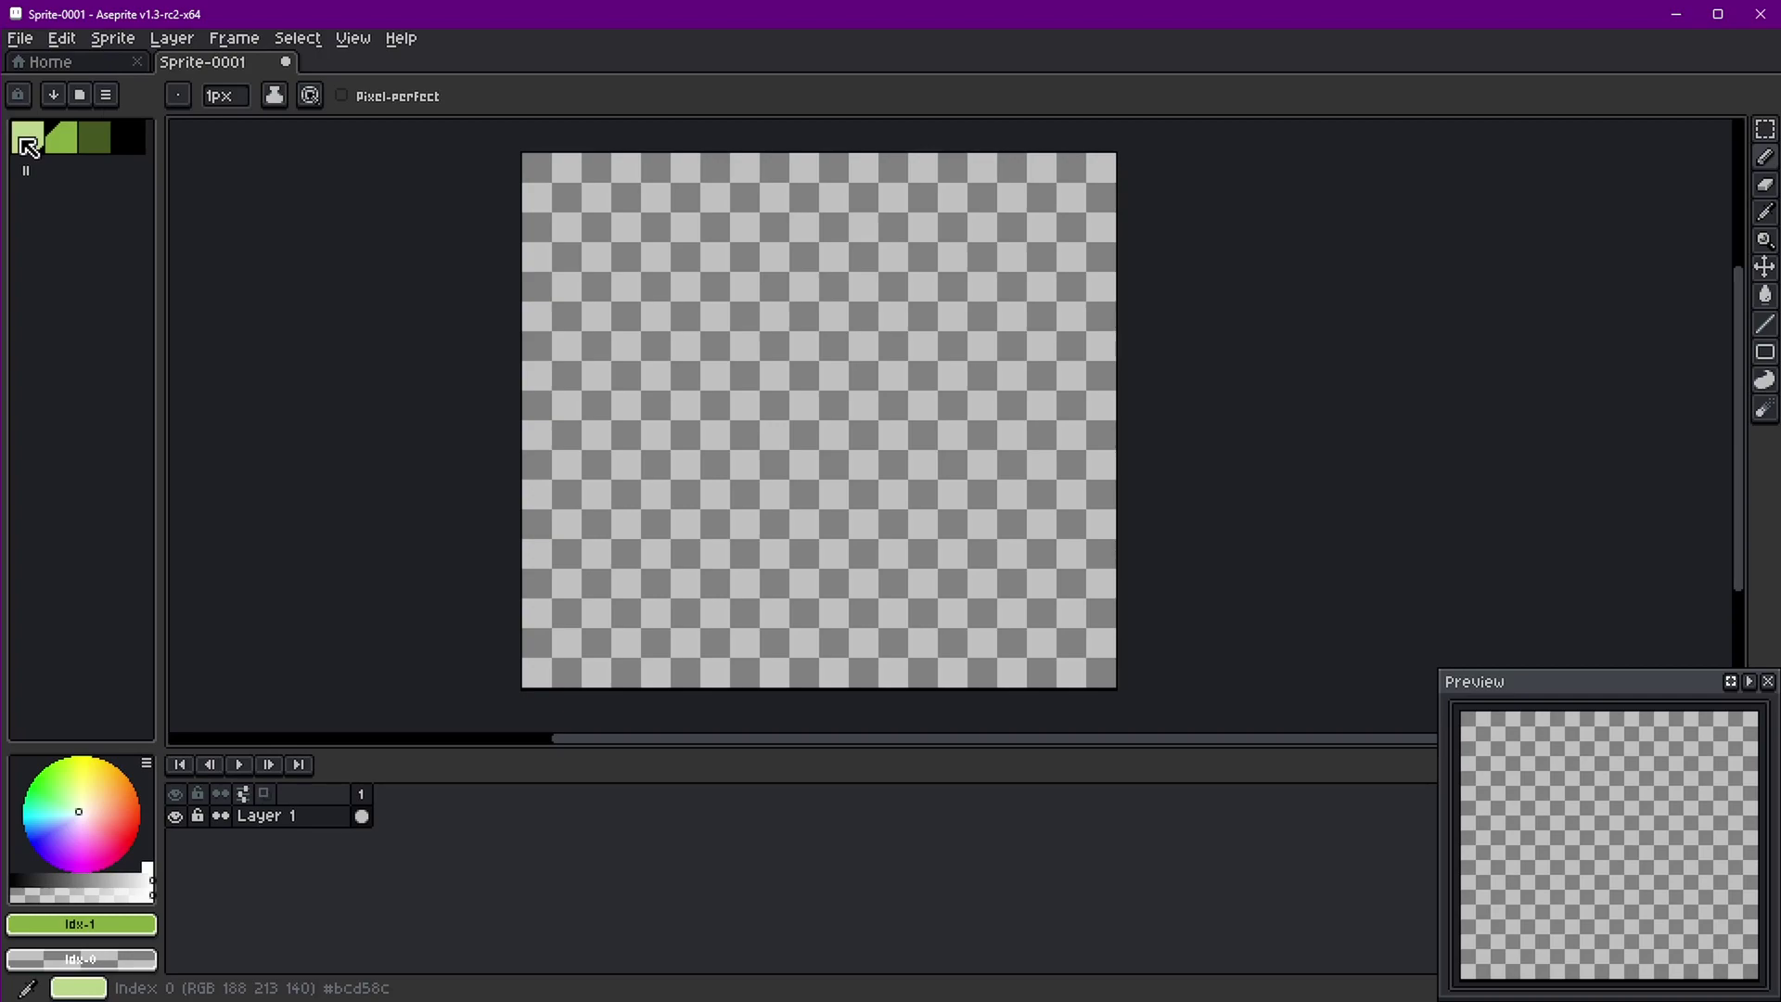
# Confirm Indexed colour mode and save the current green palette as the default
pyautogui.click(112, 38)
pyautogui.moveTo(153, 84)
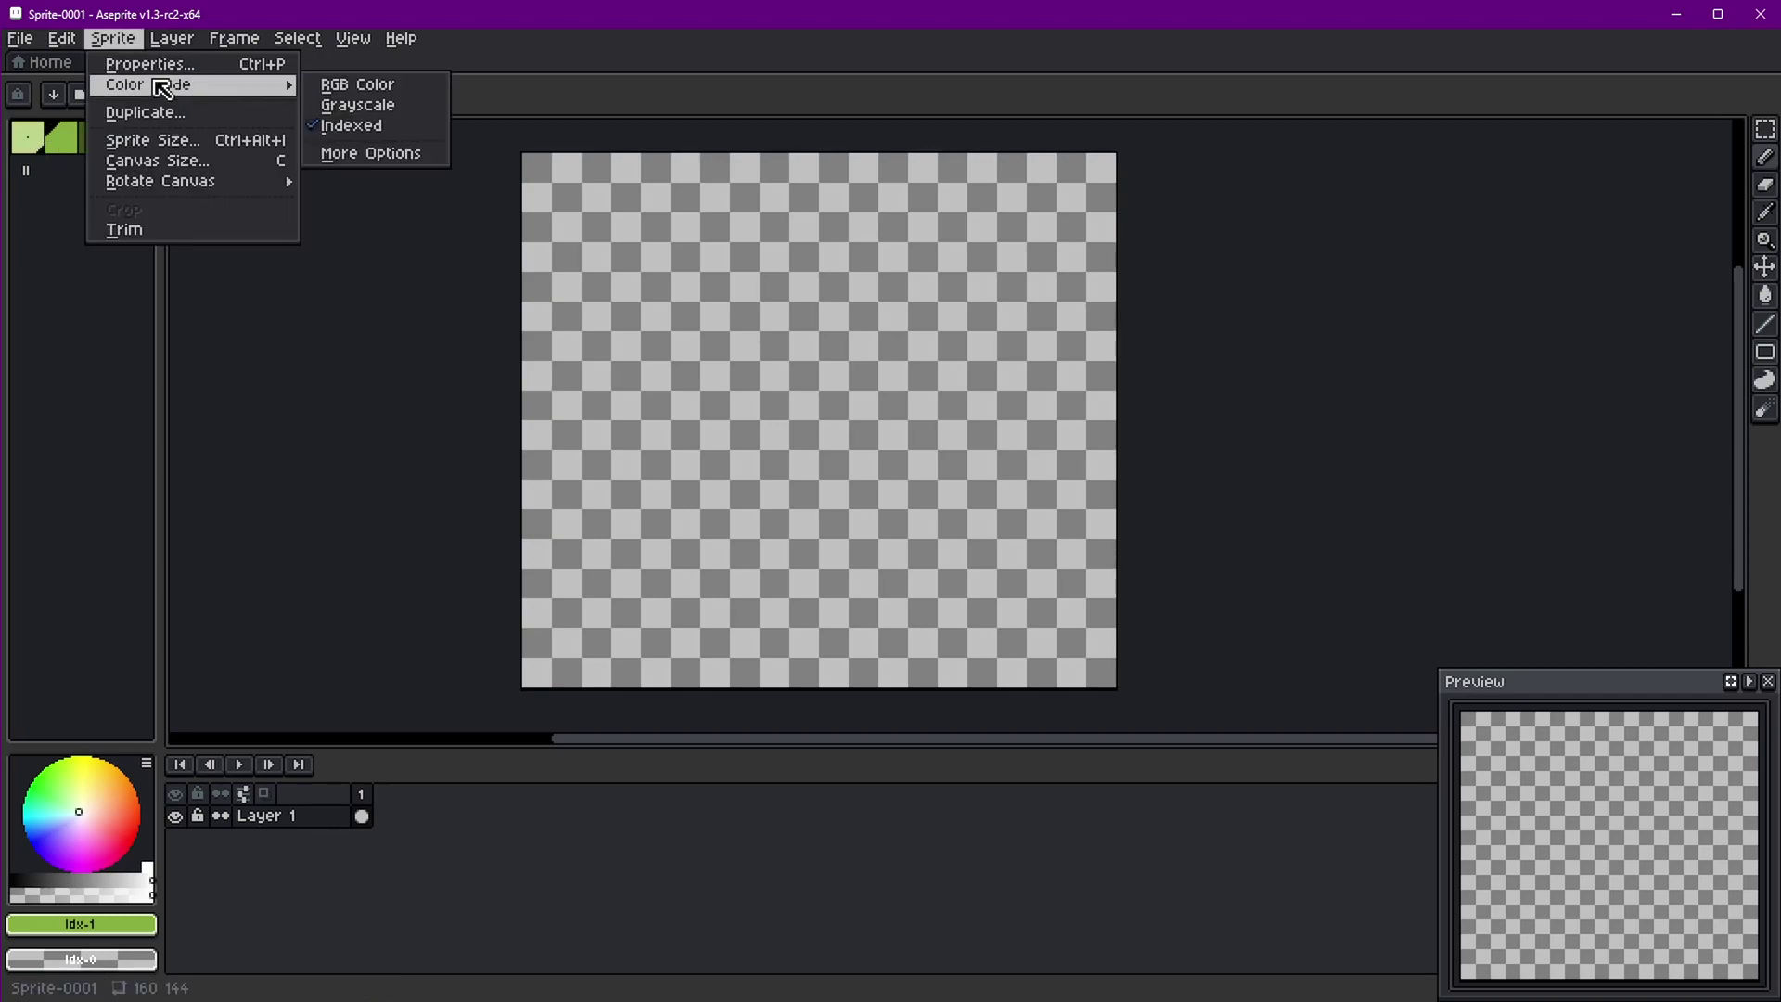
pyautogui.click(357, 125)
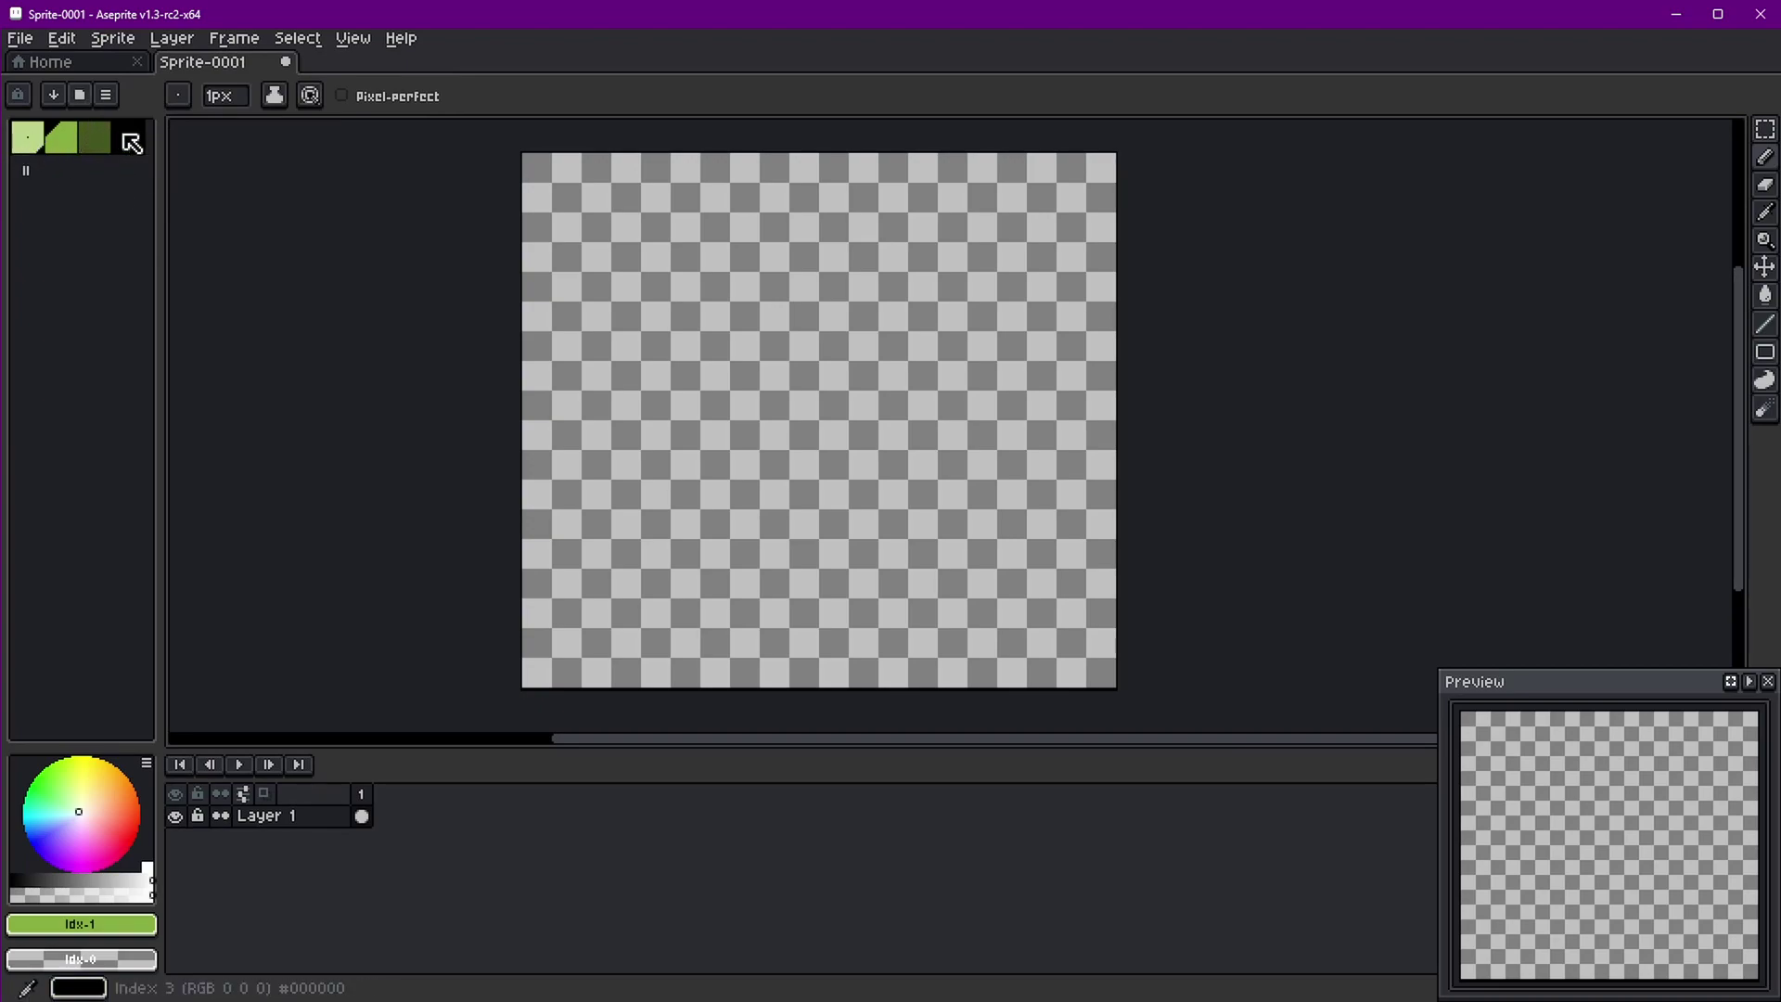
pyautogui.click(101, 101)
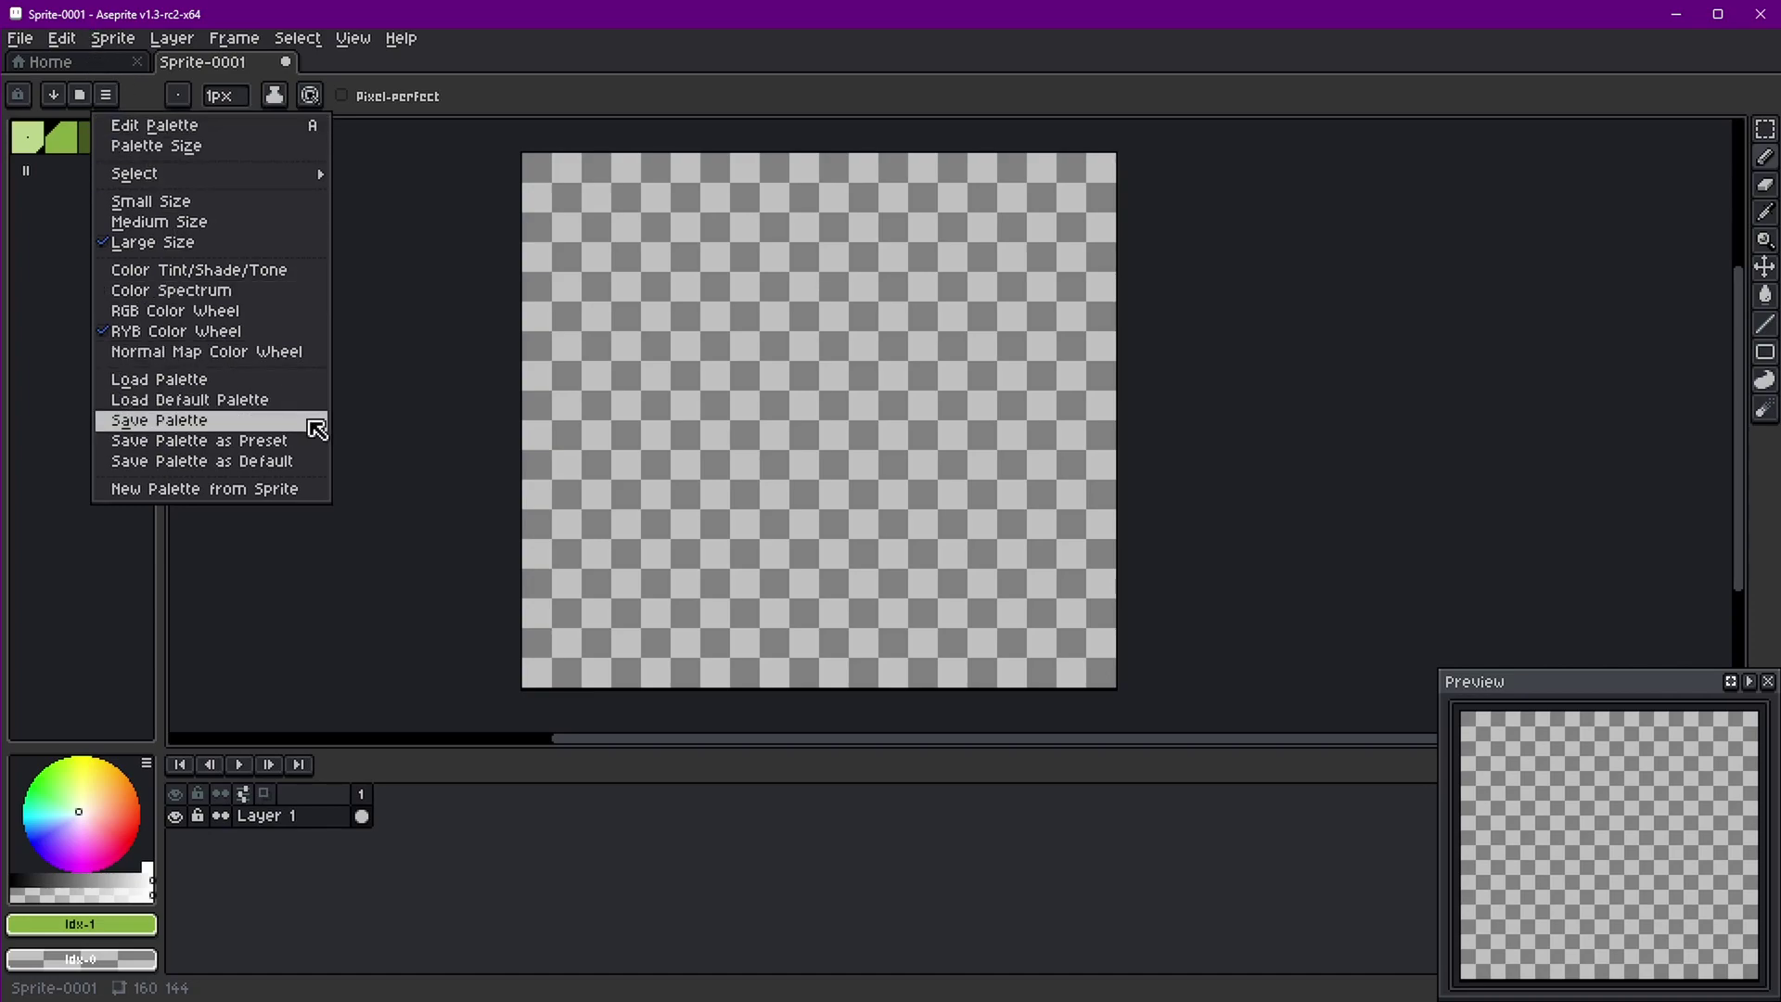
pyautogui.click(303, 462)
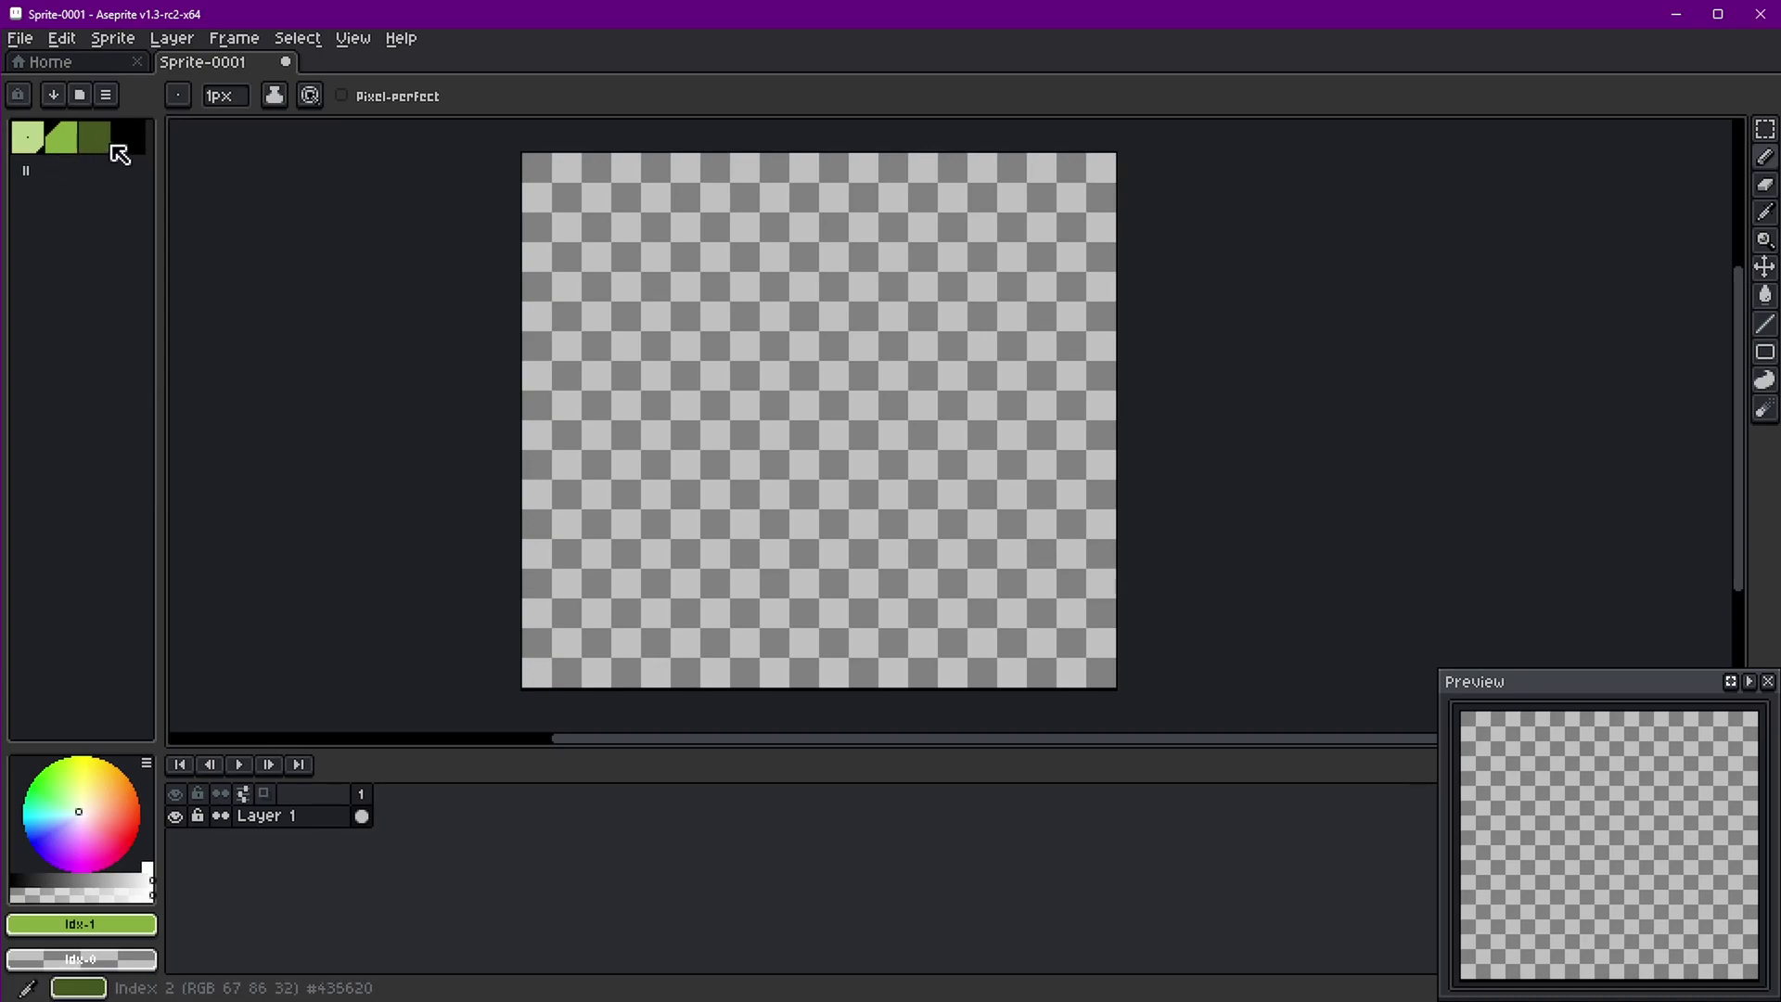
pyautogui.click(106, 93)
pyautogui.click(502, 220)
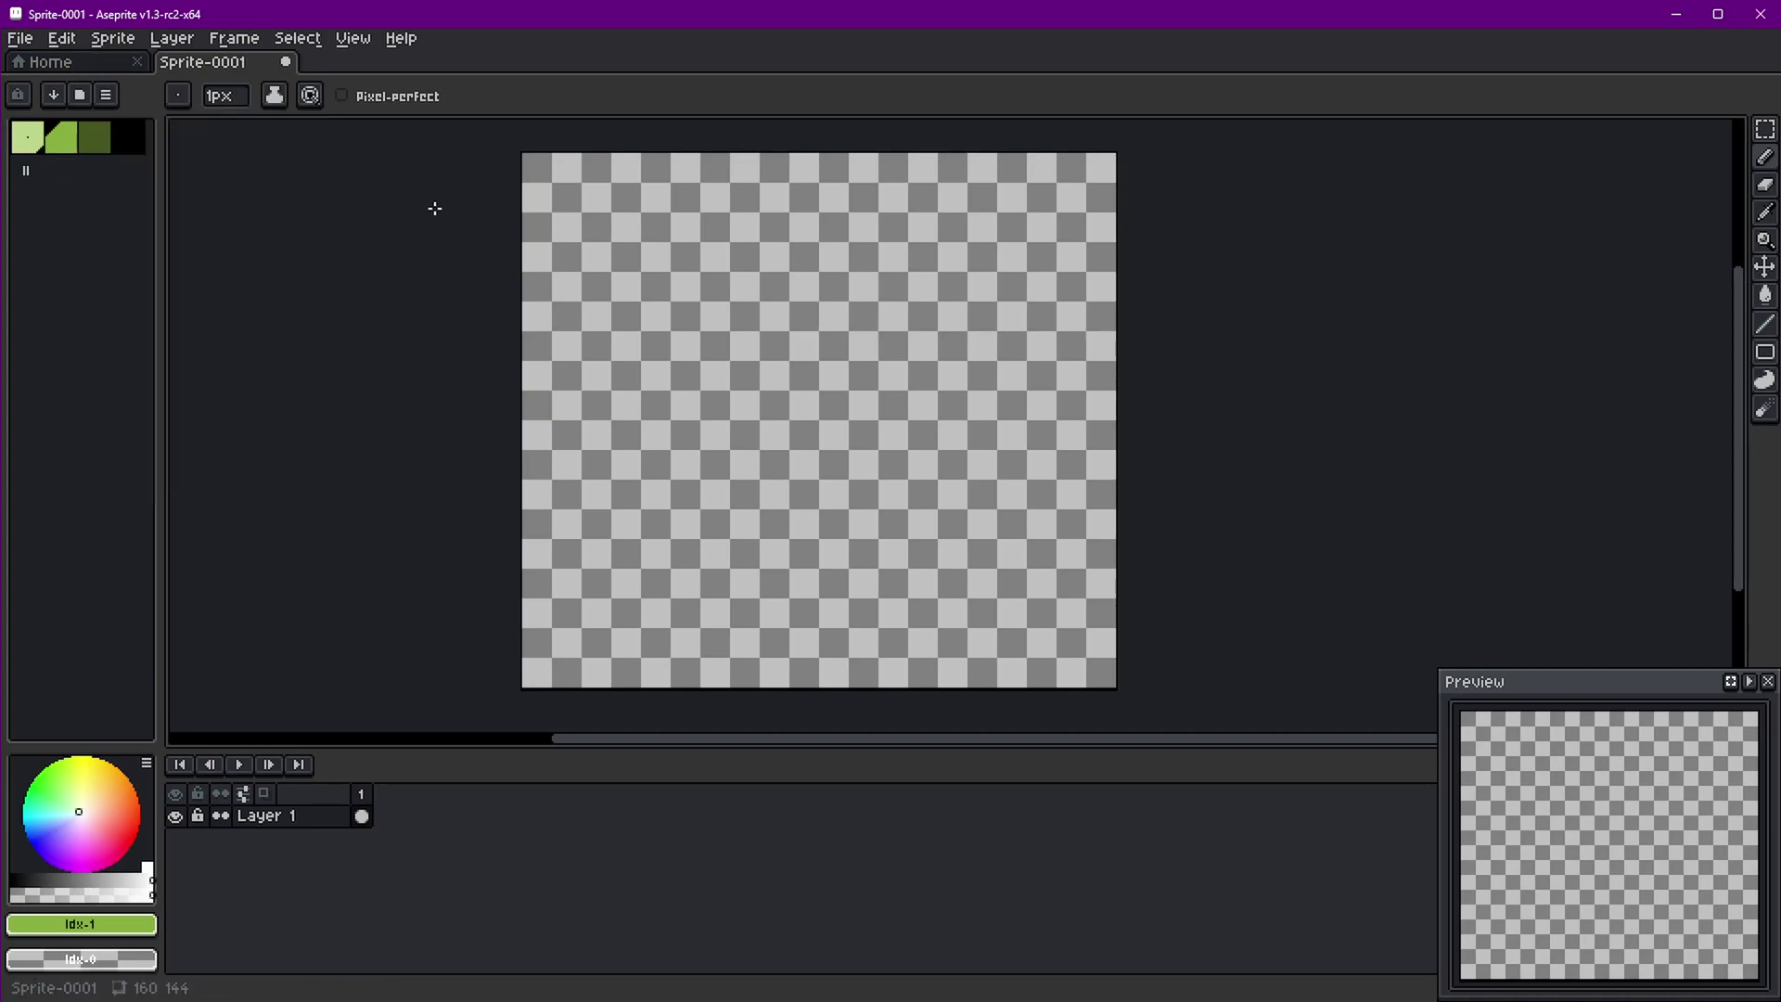
# Create a 160x144 test sprite, load the default palette into it, then close it
pyautogui.hotkey('ctrl', 'n')
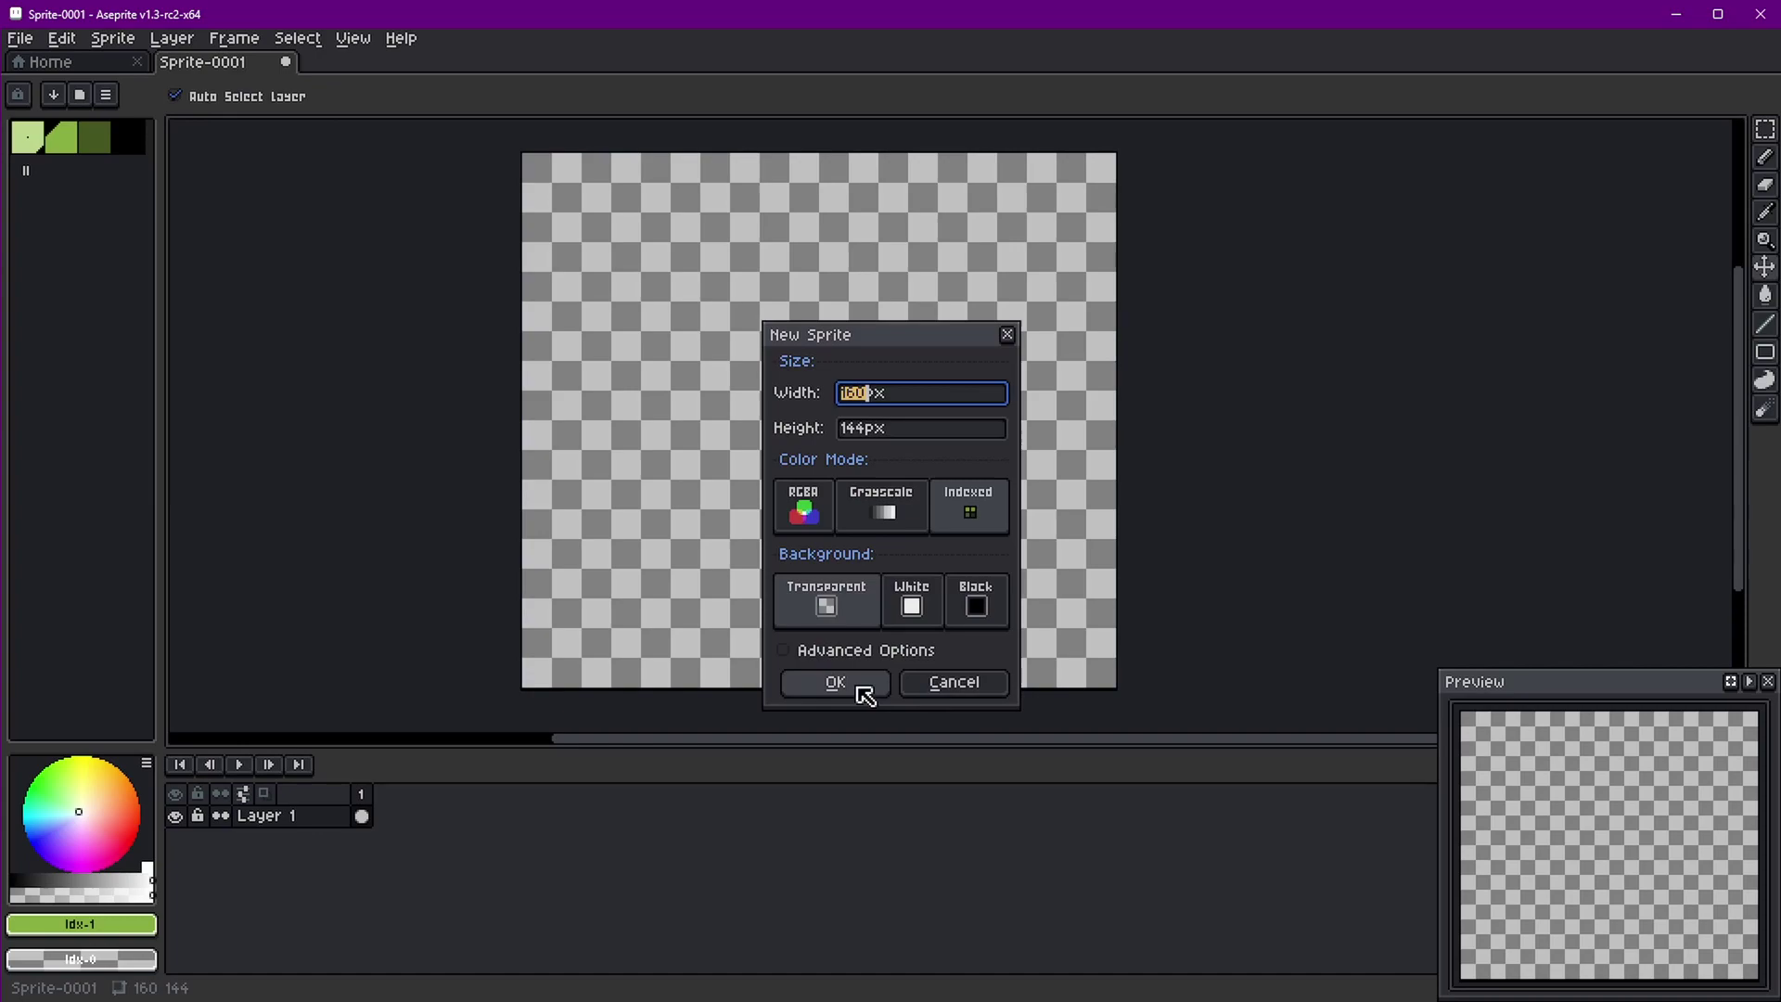
pyautogui.click(862, 685)
pyautogui.click(106, 93)
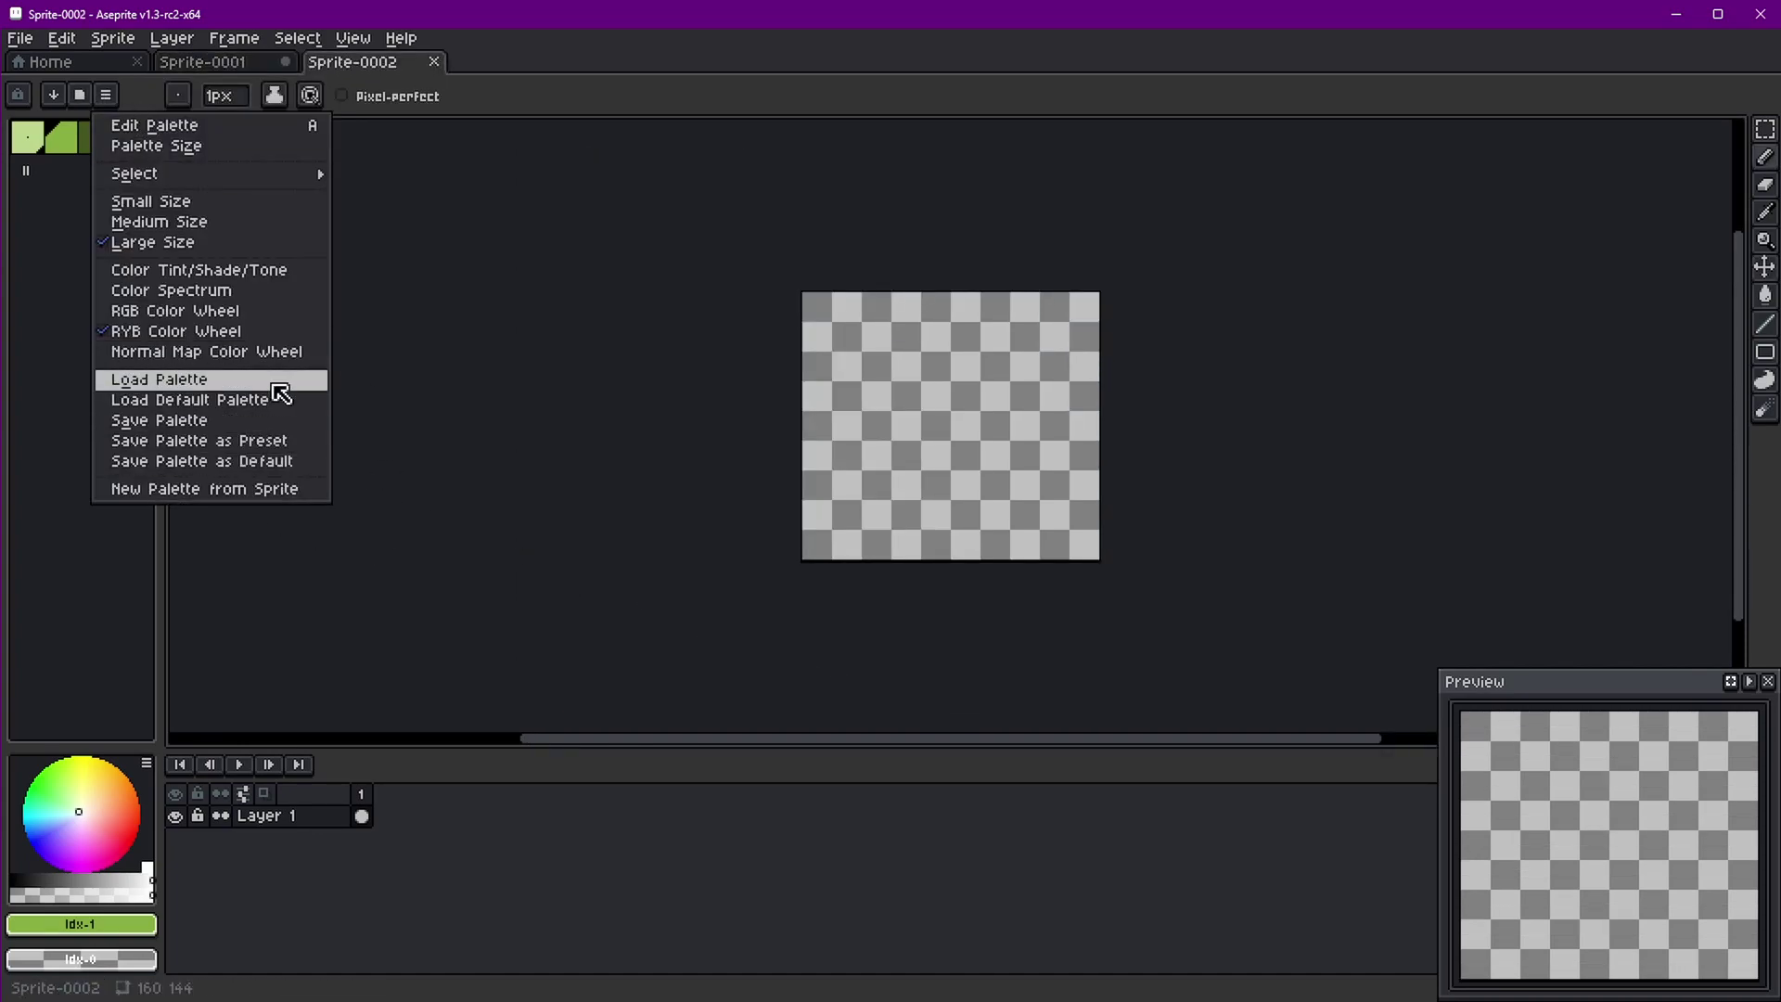
pyautogui.click(308, 402)
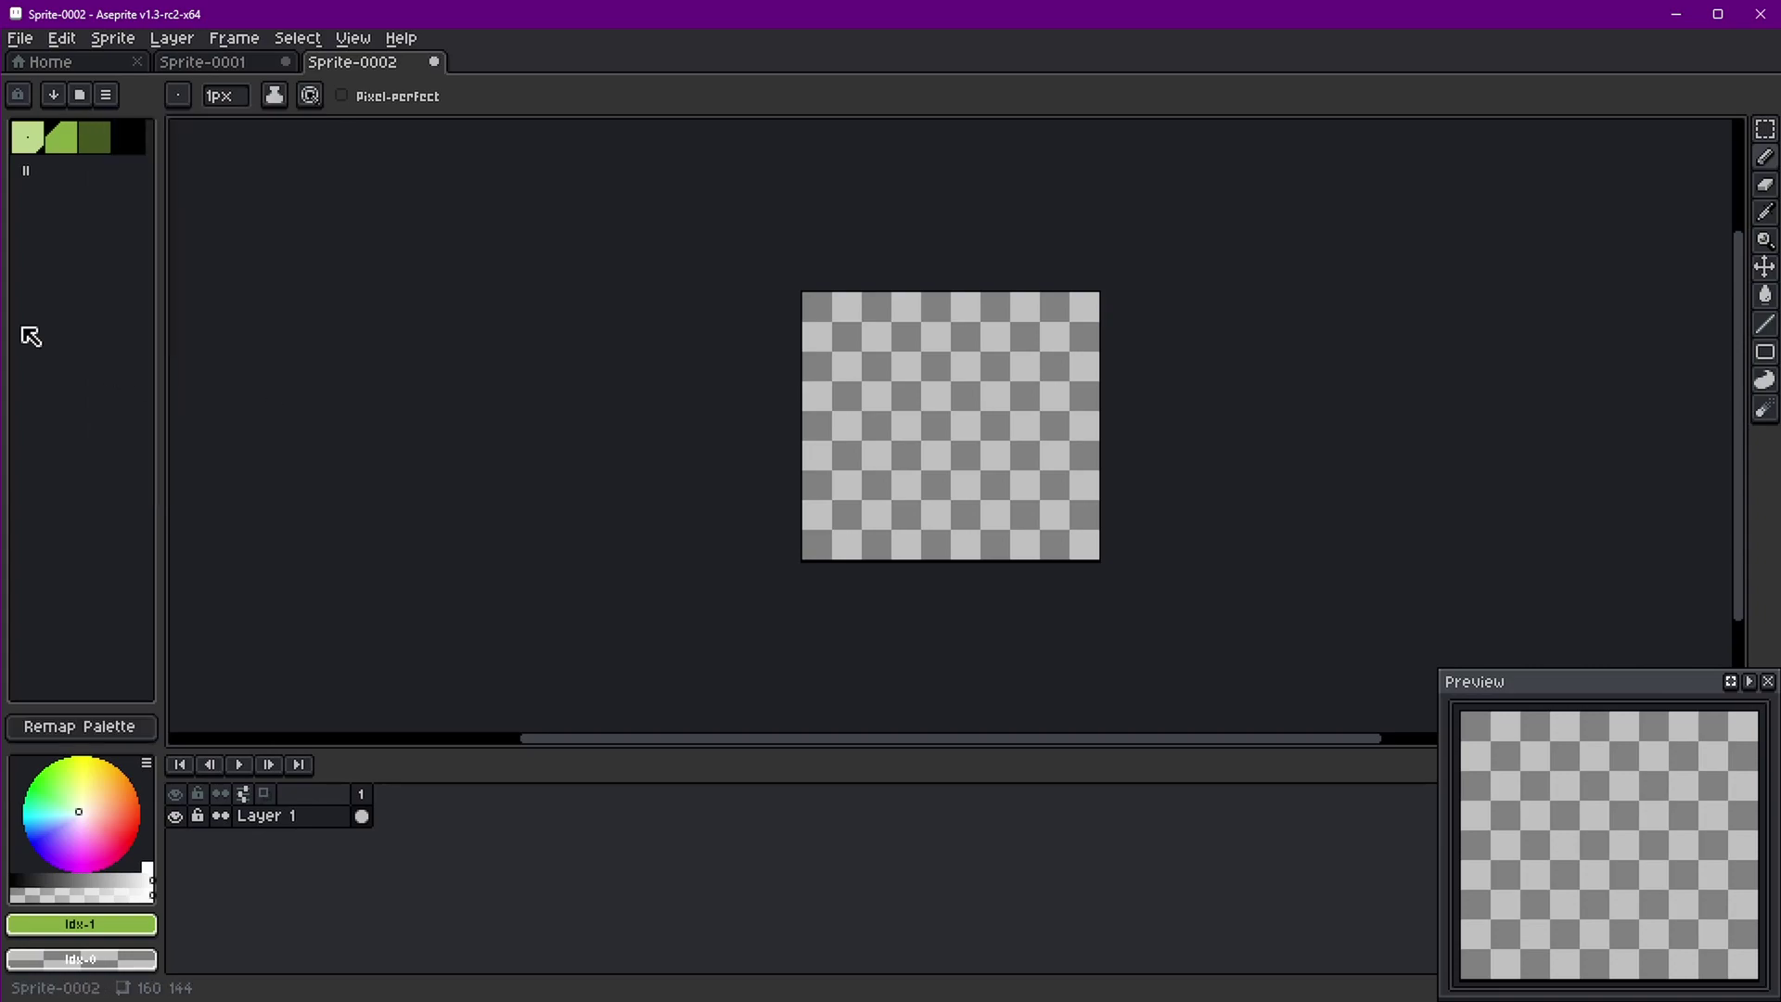
pyautogui.click(434, 62)
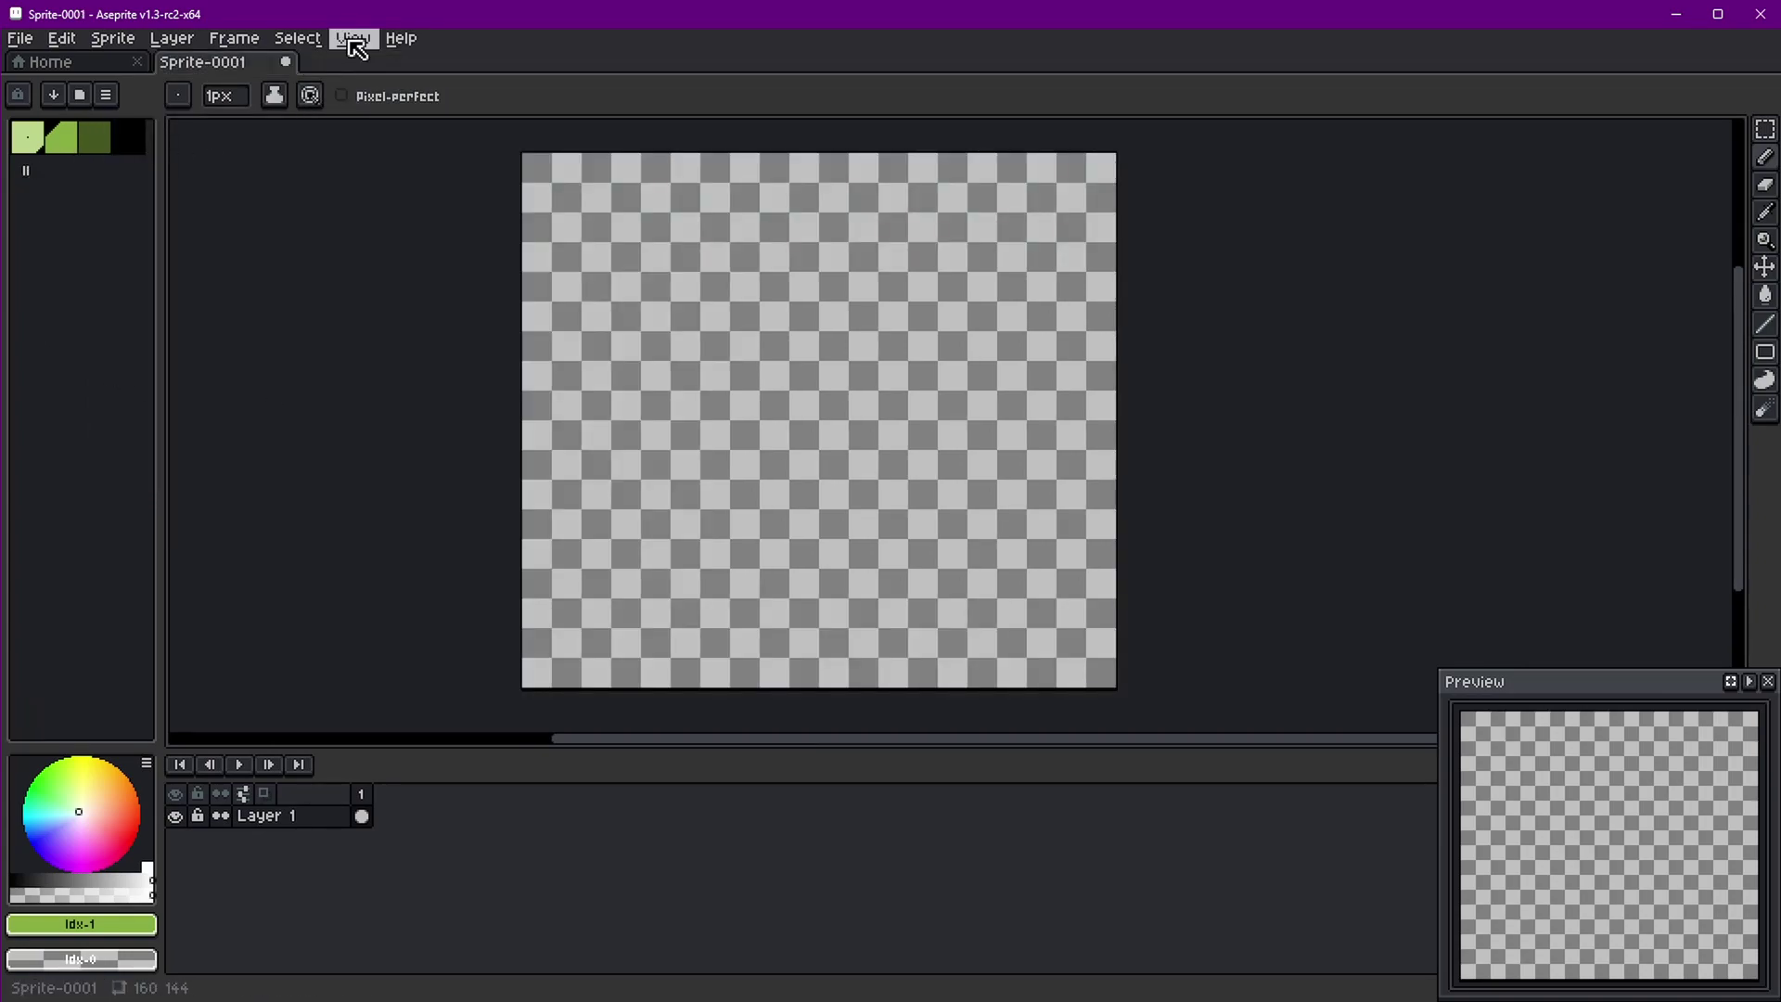
pyautogui.click(354, 39)
pyautogui.moveTo(494, 142)
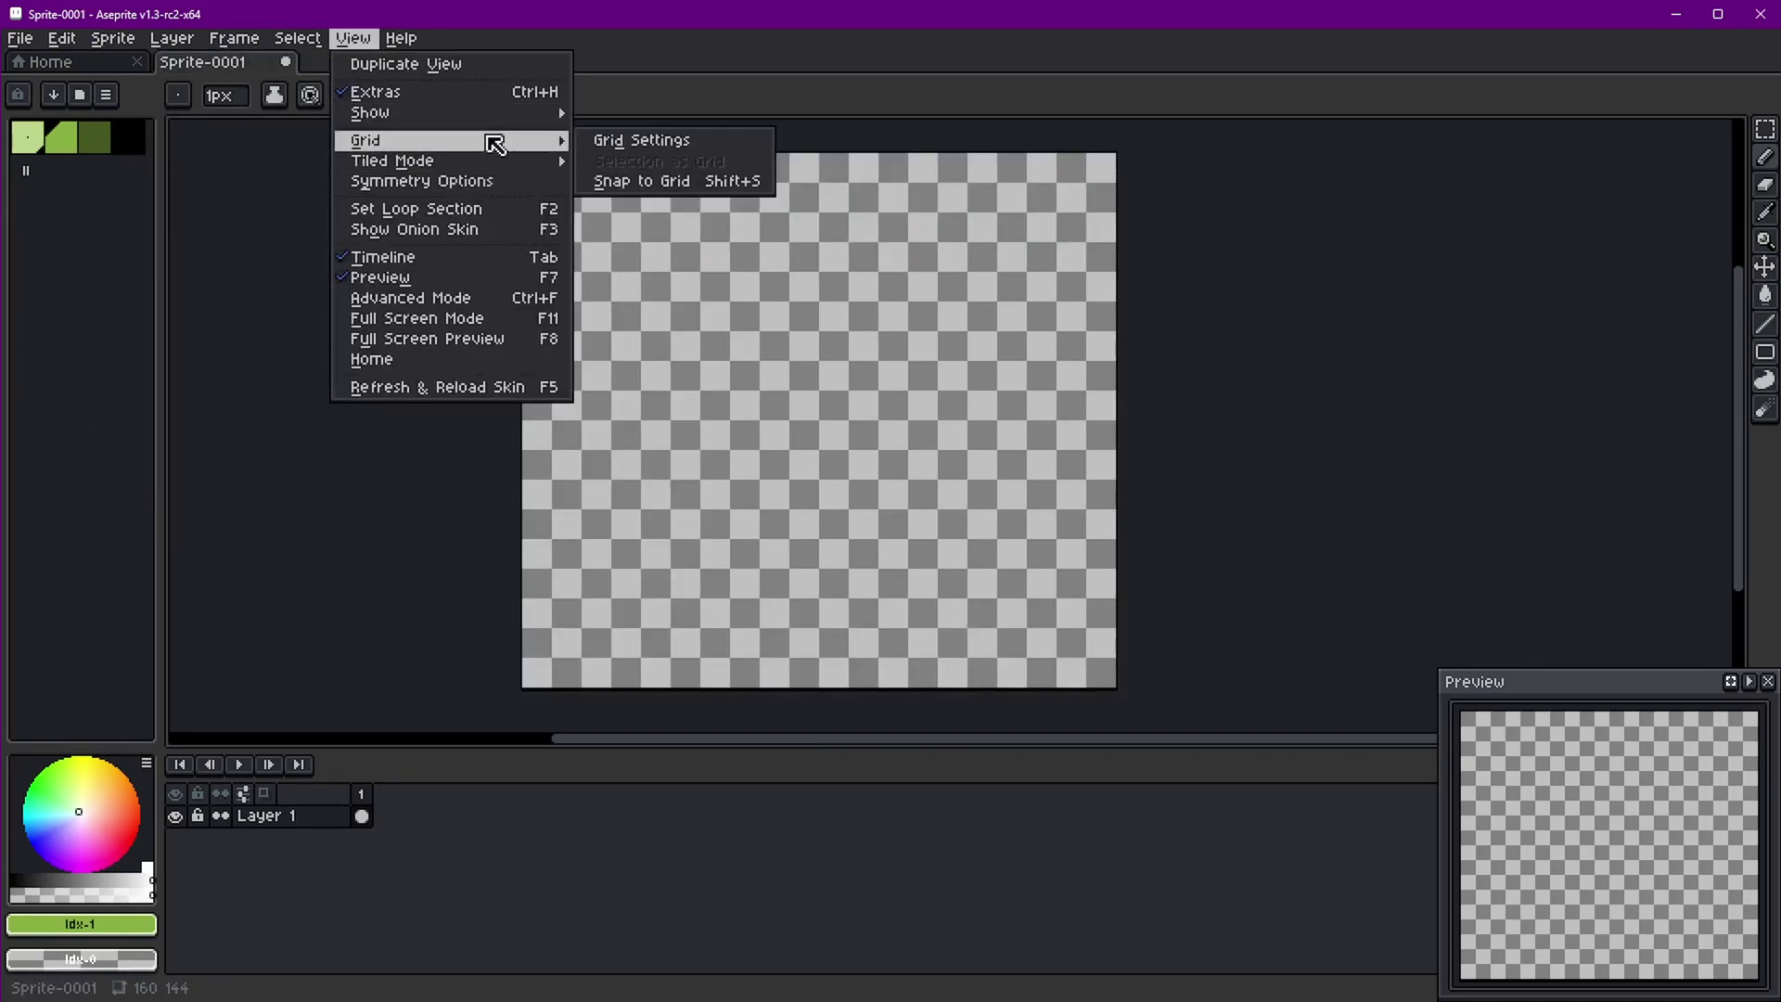
pyautogui.click(624, 143)
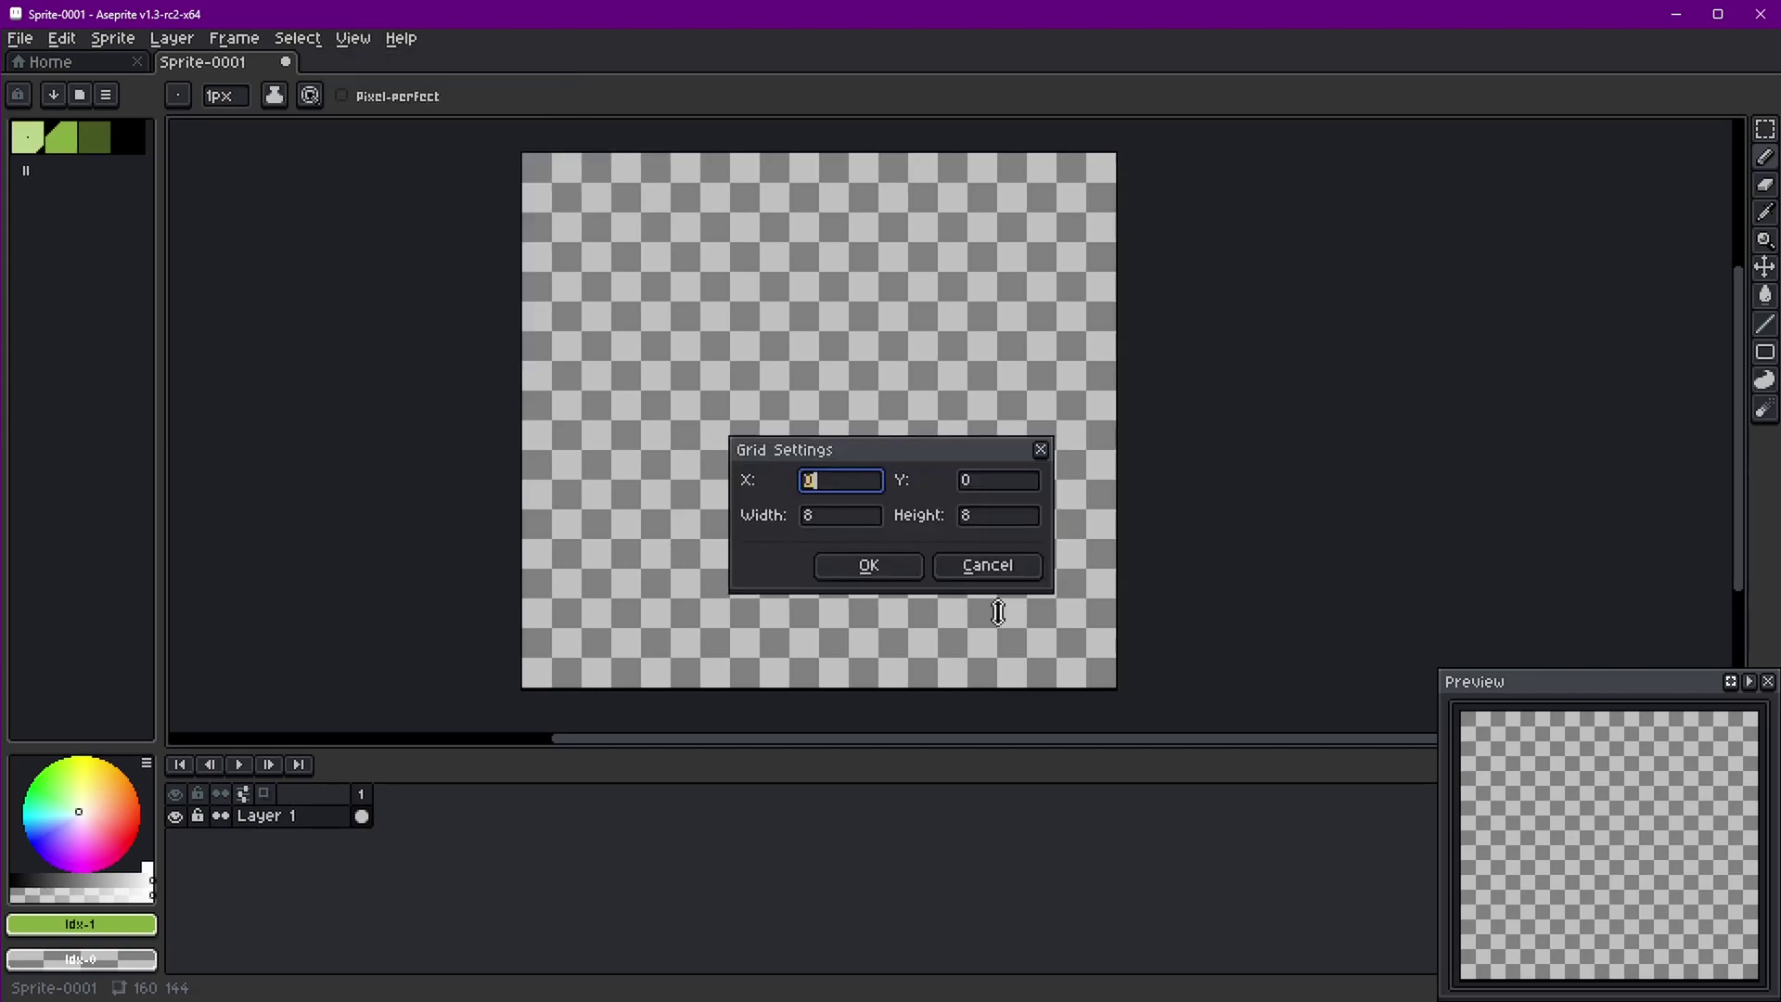
pyautogui.click(834, 518)
pyautogui.press('Tab')
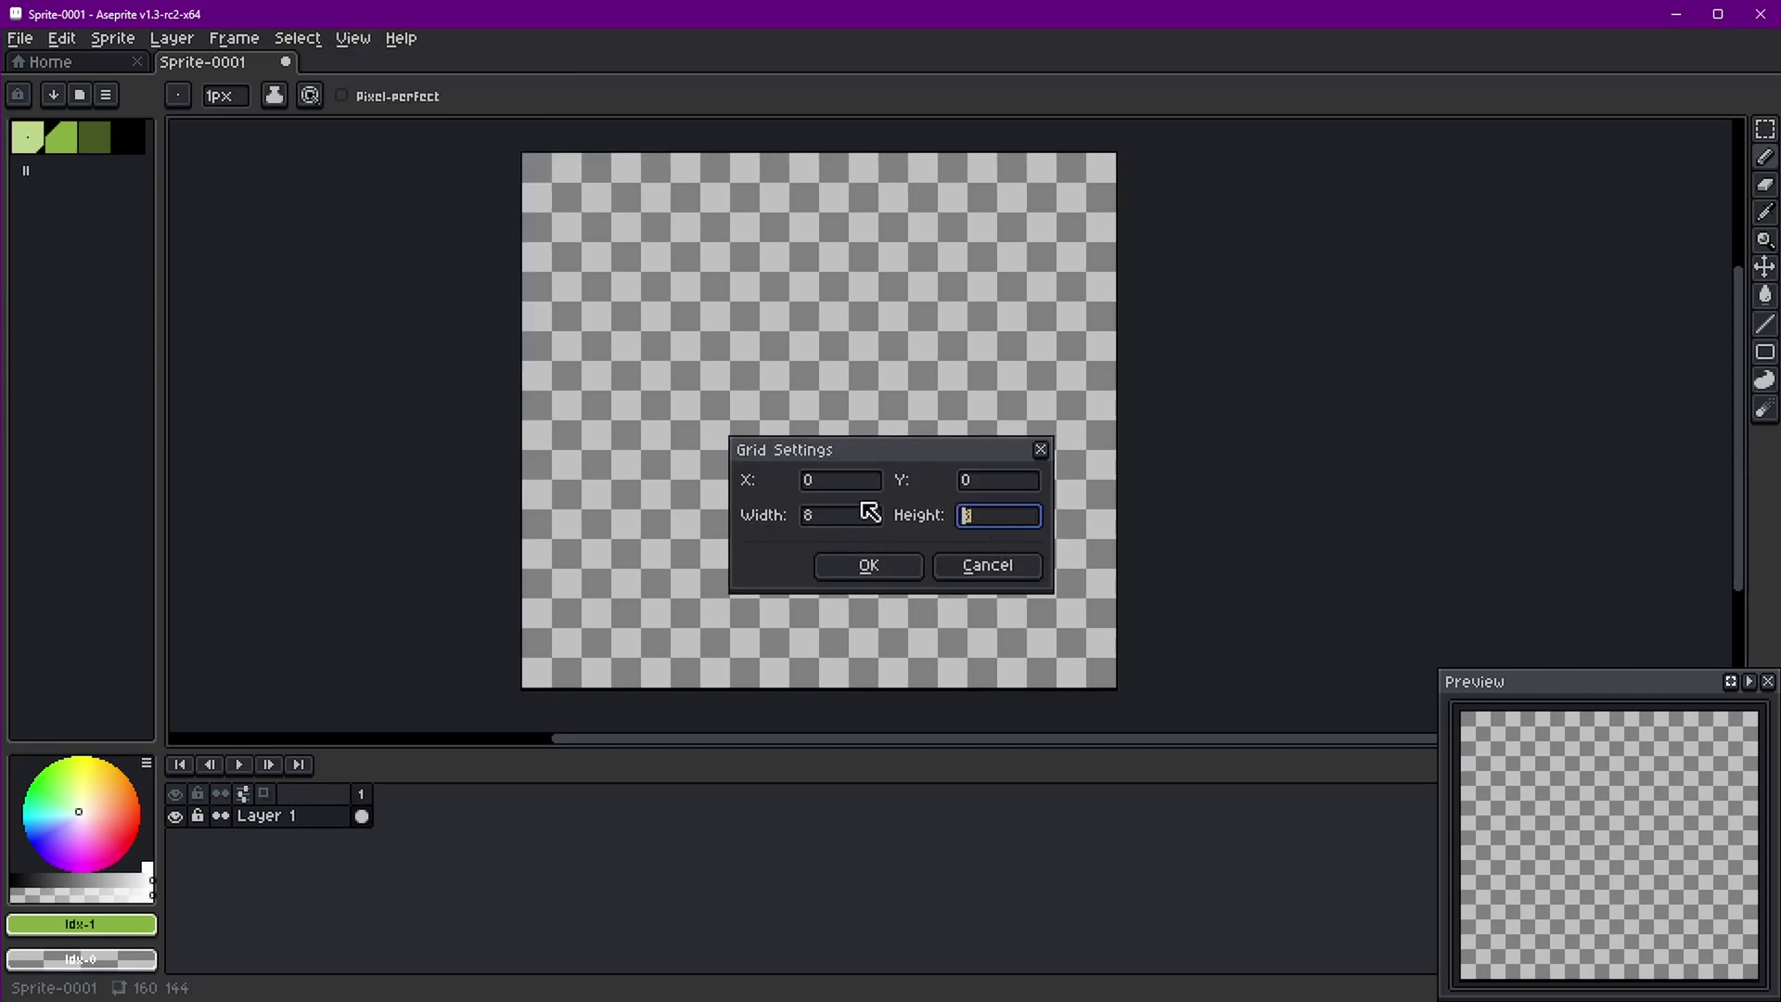
pyautogui.click(988, 566)
pyautogui.click(62, 38)
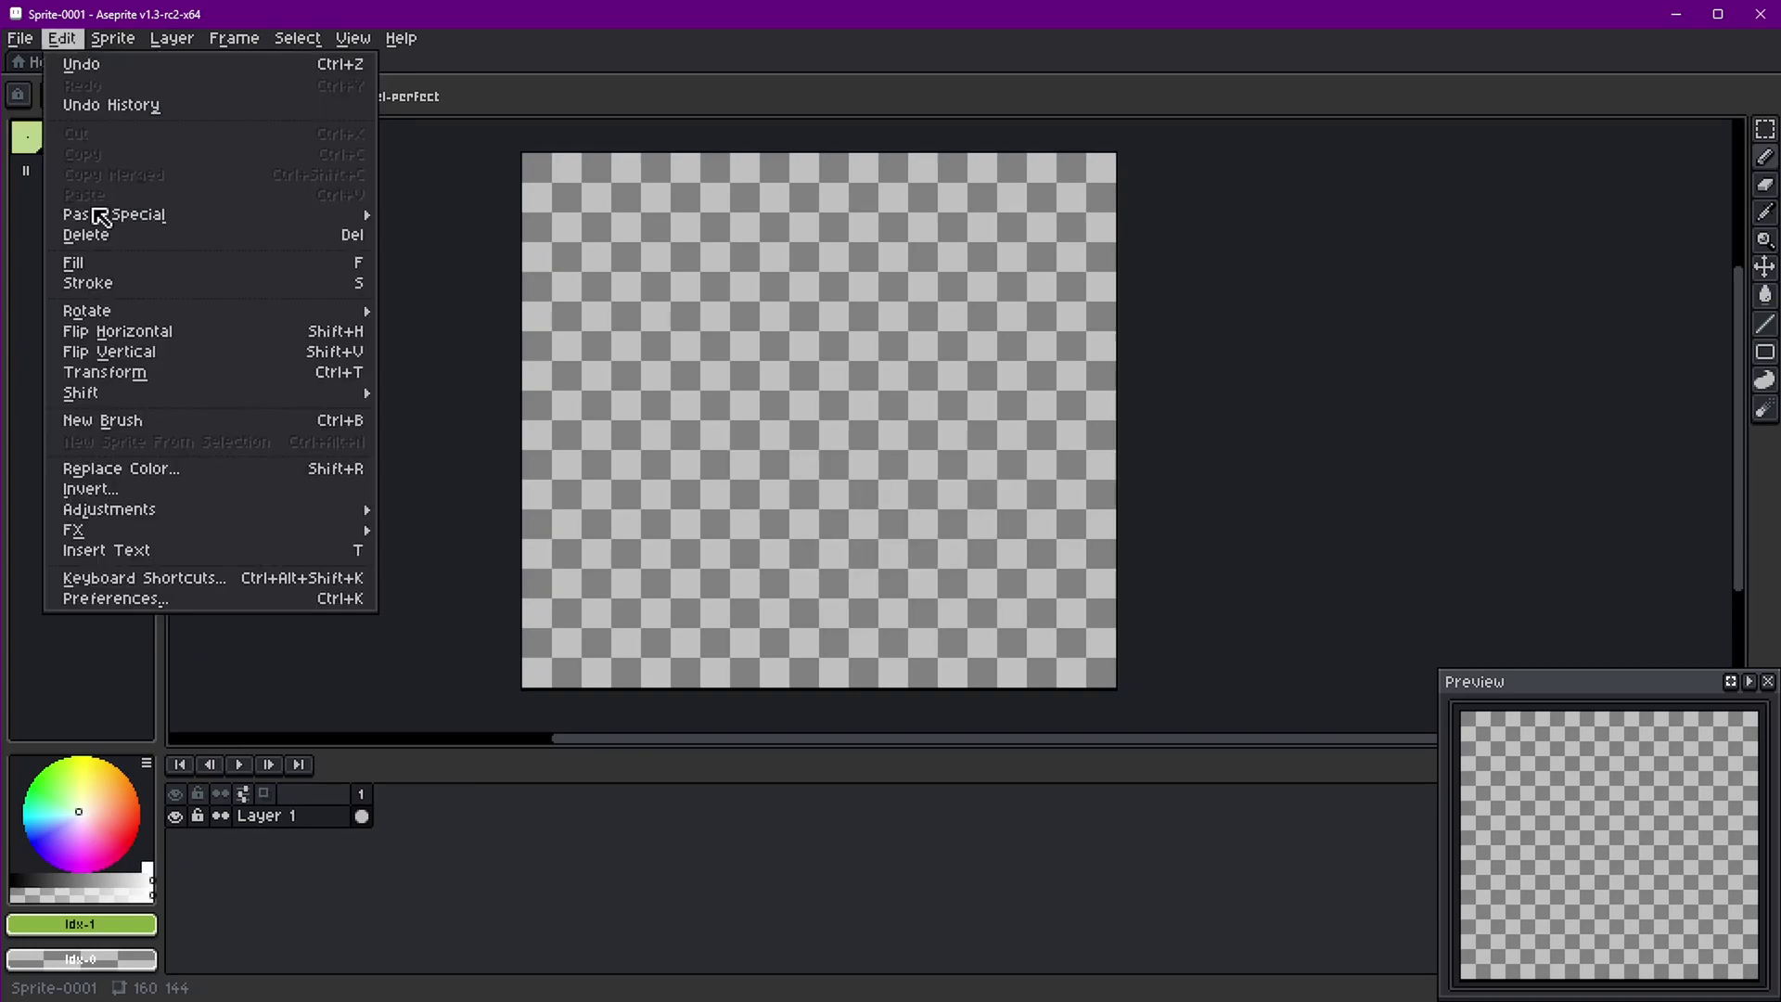
pyautogui.click(120, 605)
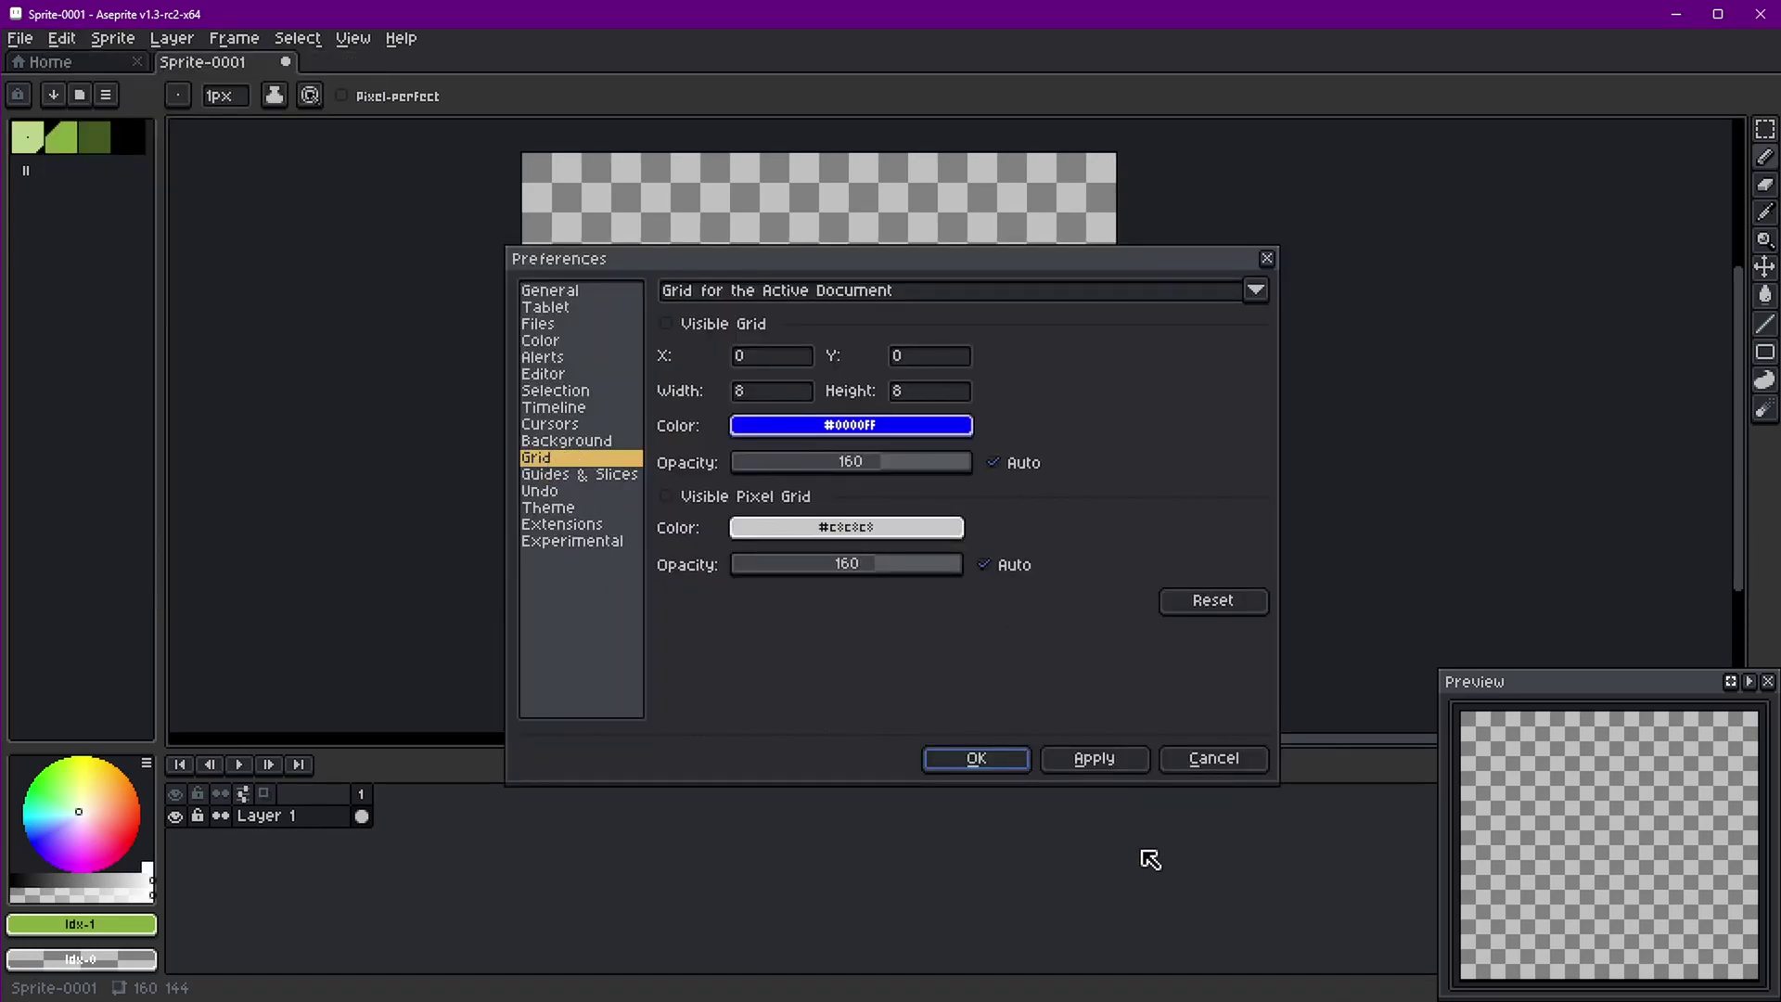
pyautogui.click(1199, 765)
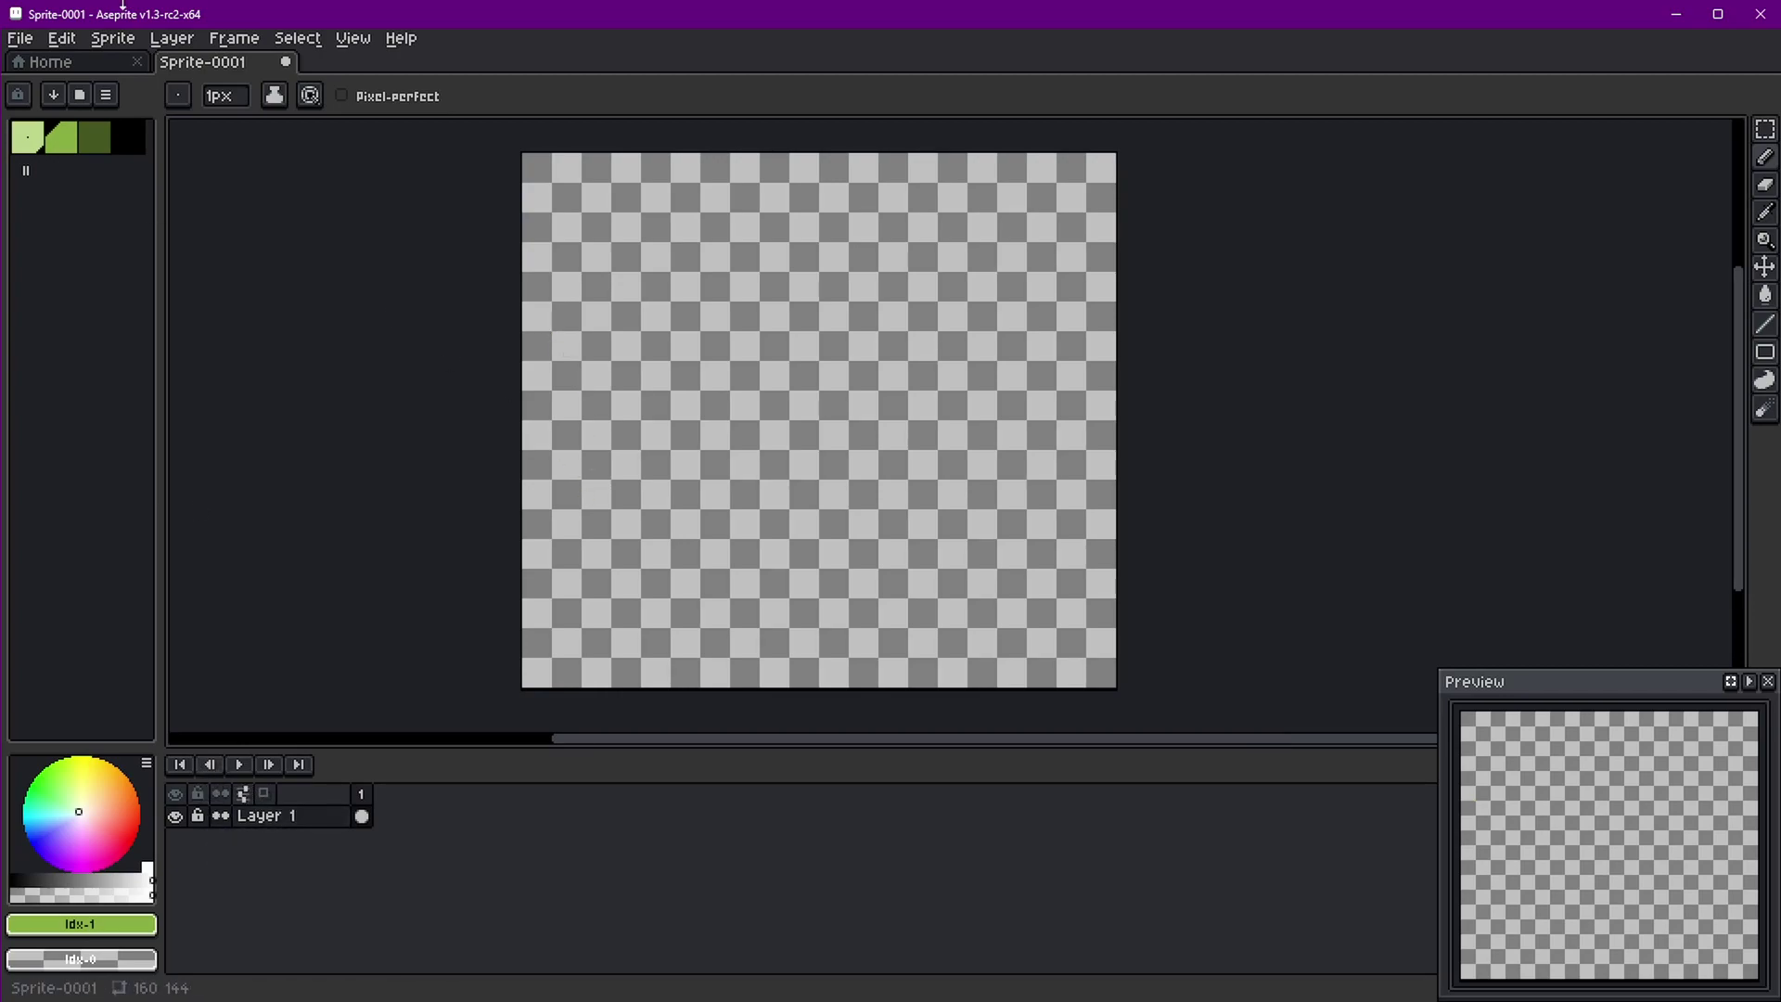
# Add a new empty layer, Layer 2
pyautogui.click(184, 39)
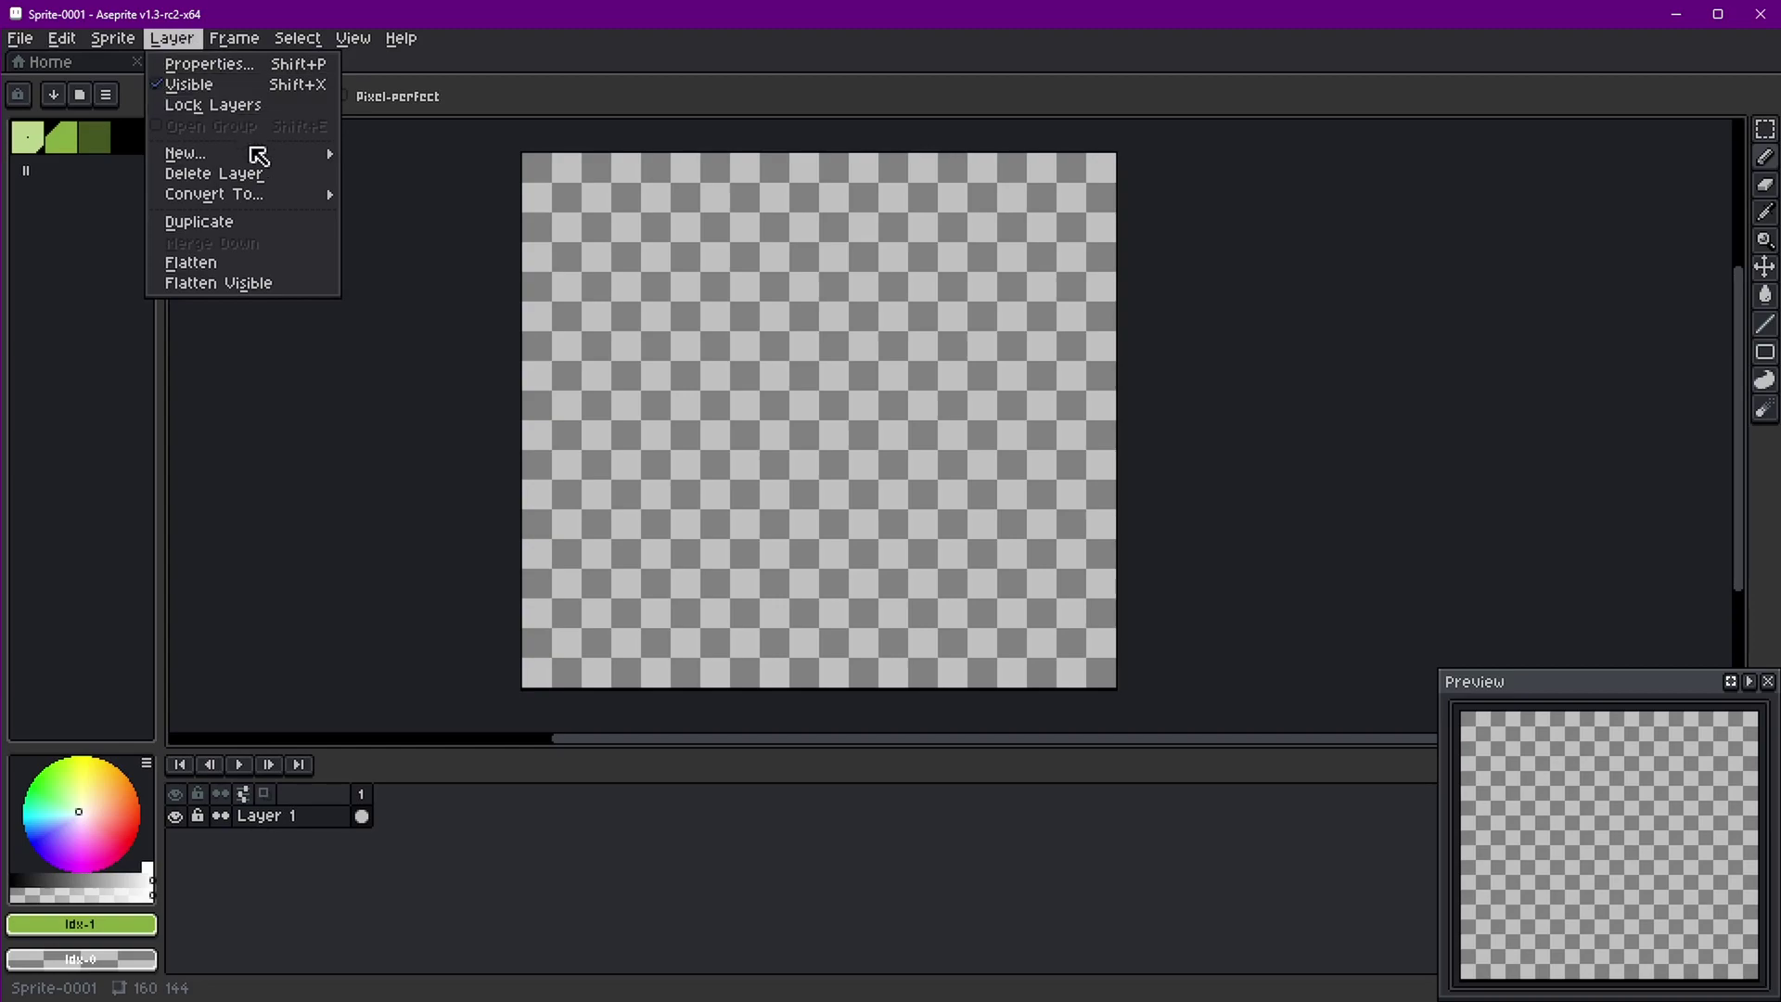
pyautogui.moveTo(265, 154)
pyautogui.click(509, 154)
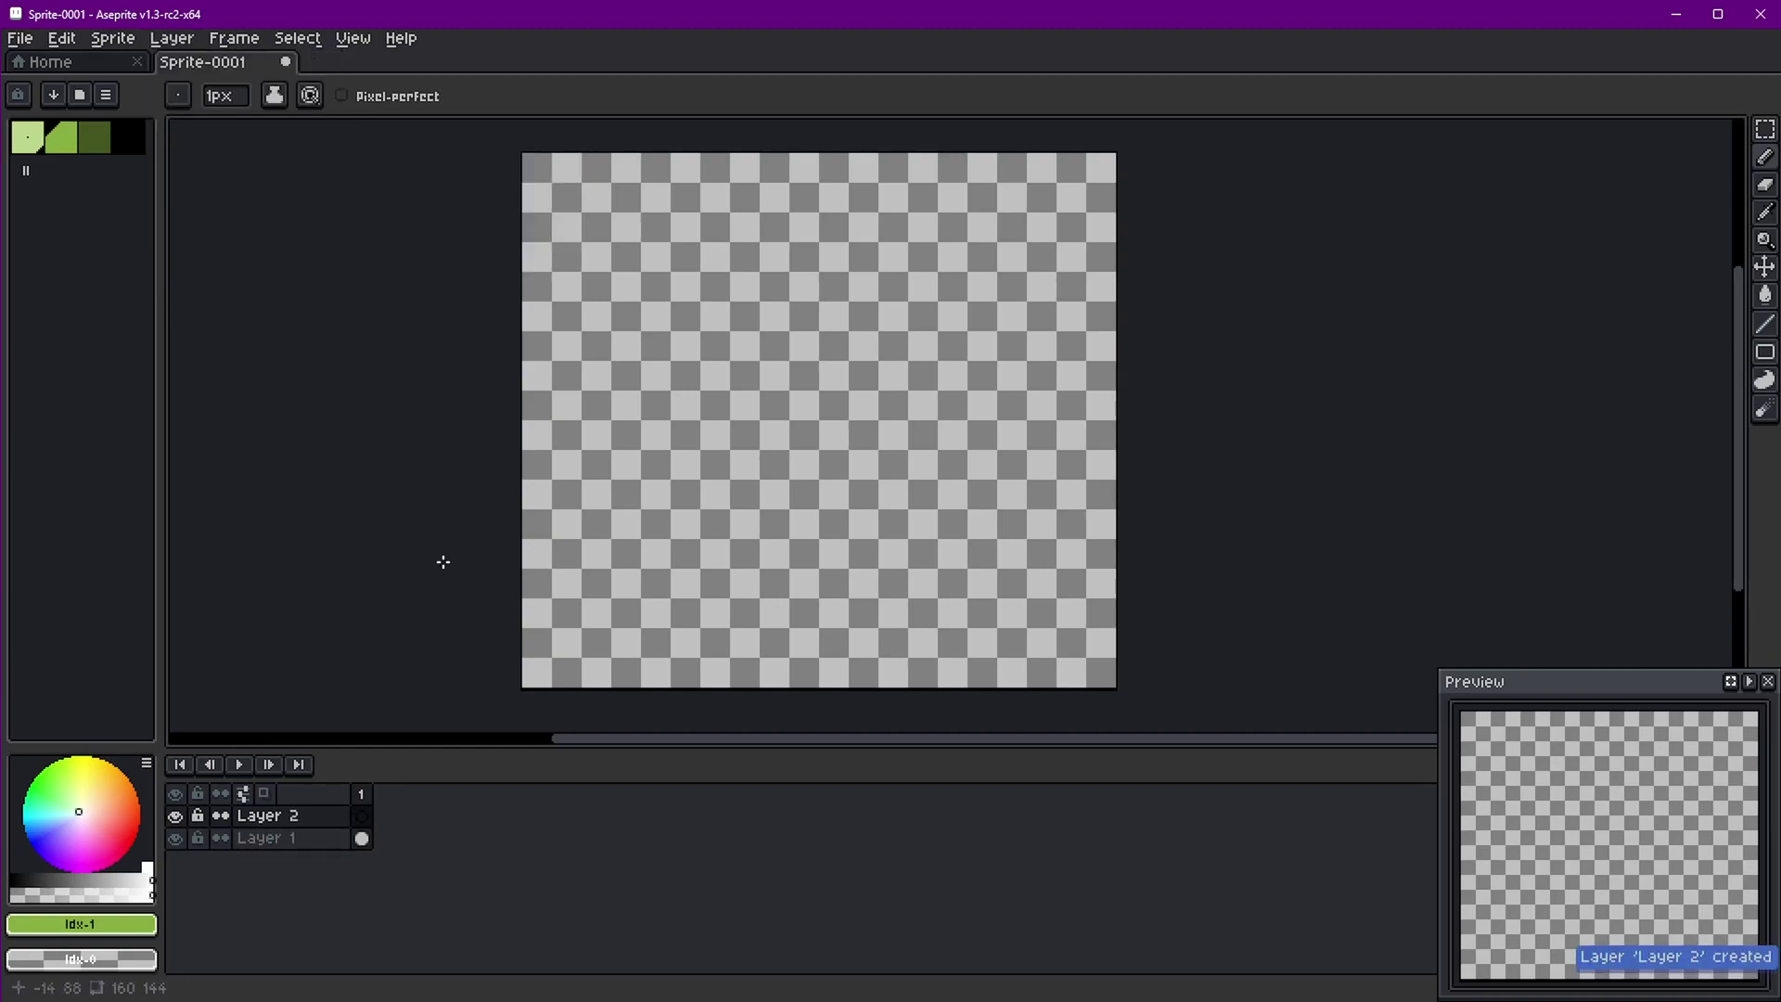
# Convert Layer 2 to a Background layer and toggle its visibility to check the green fill
pyautogui.rightClick(309, 825)
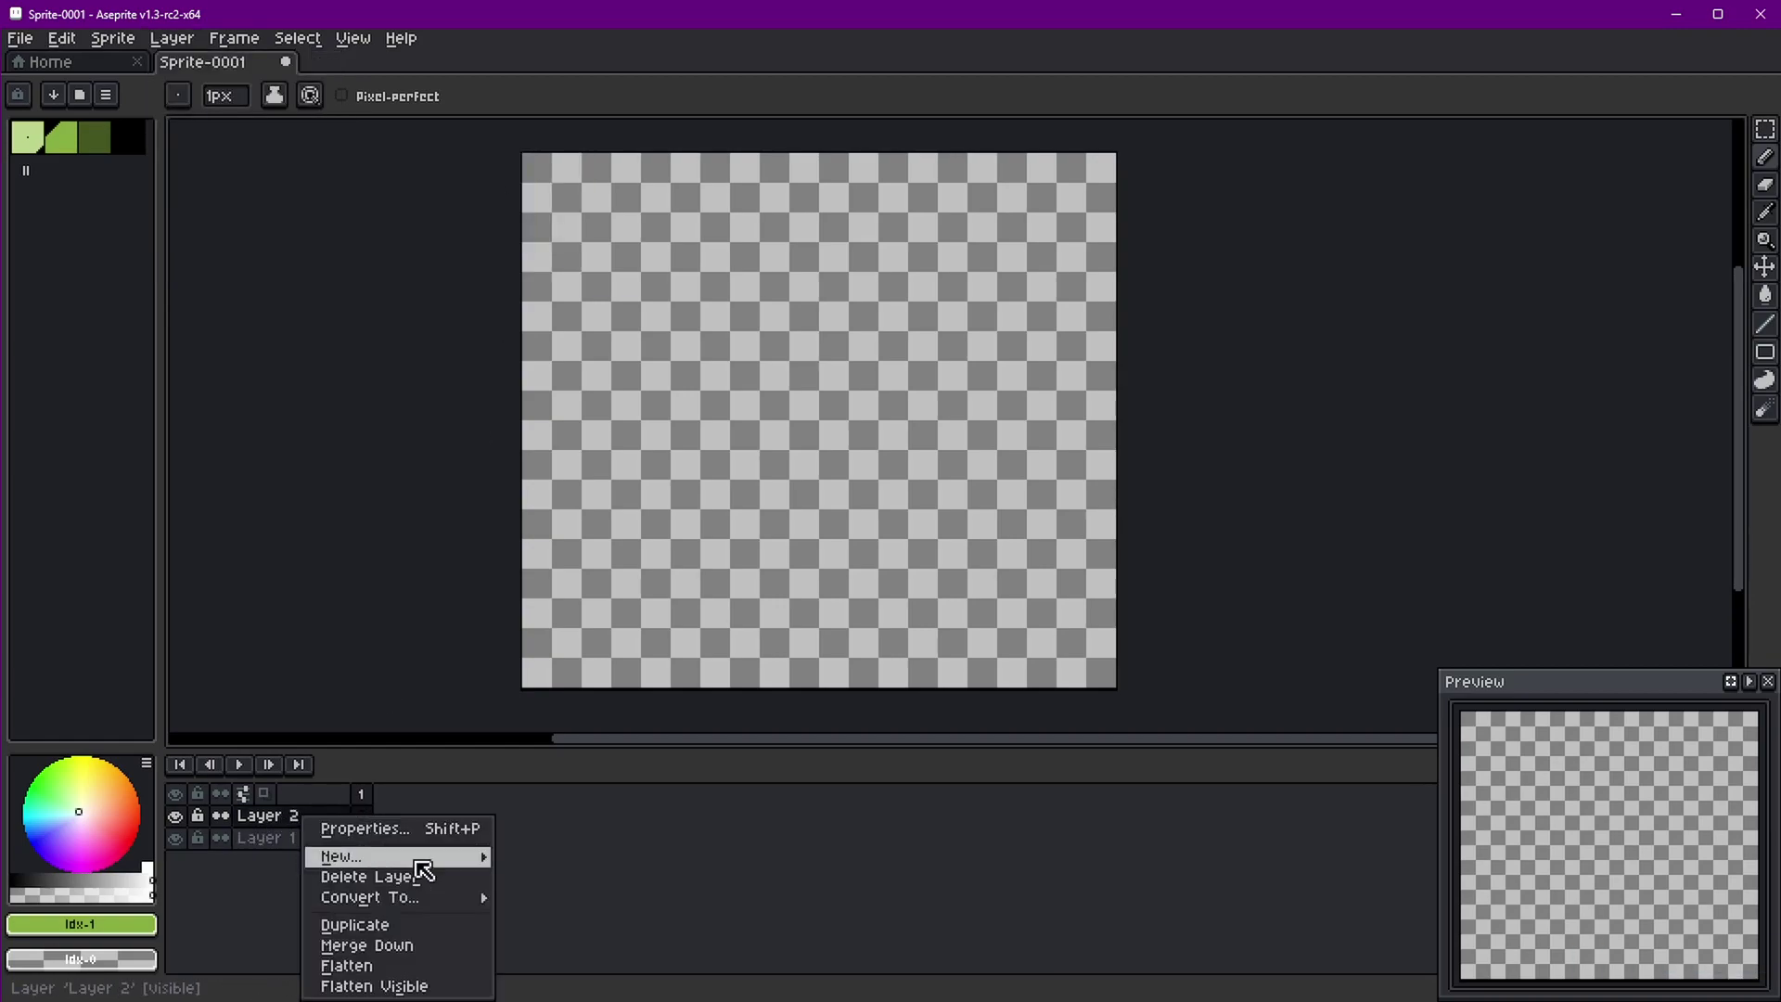
pyautogui.moveTo(457, 896)
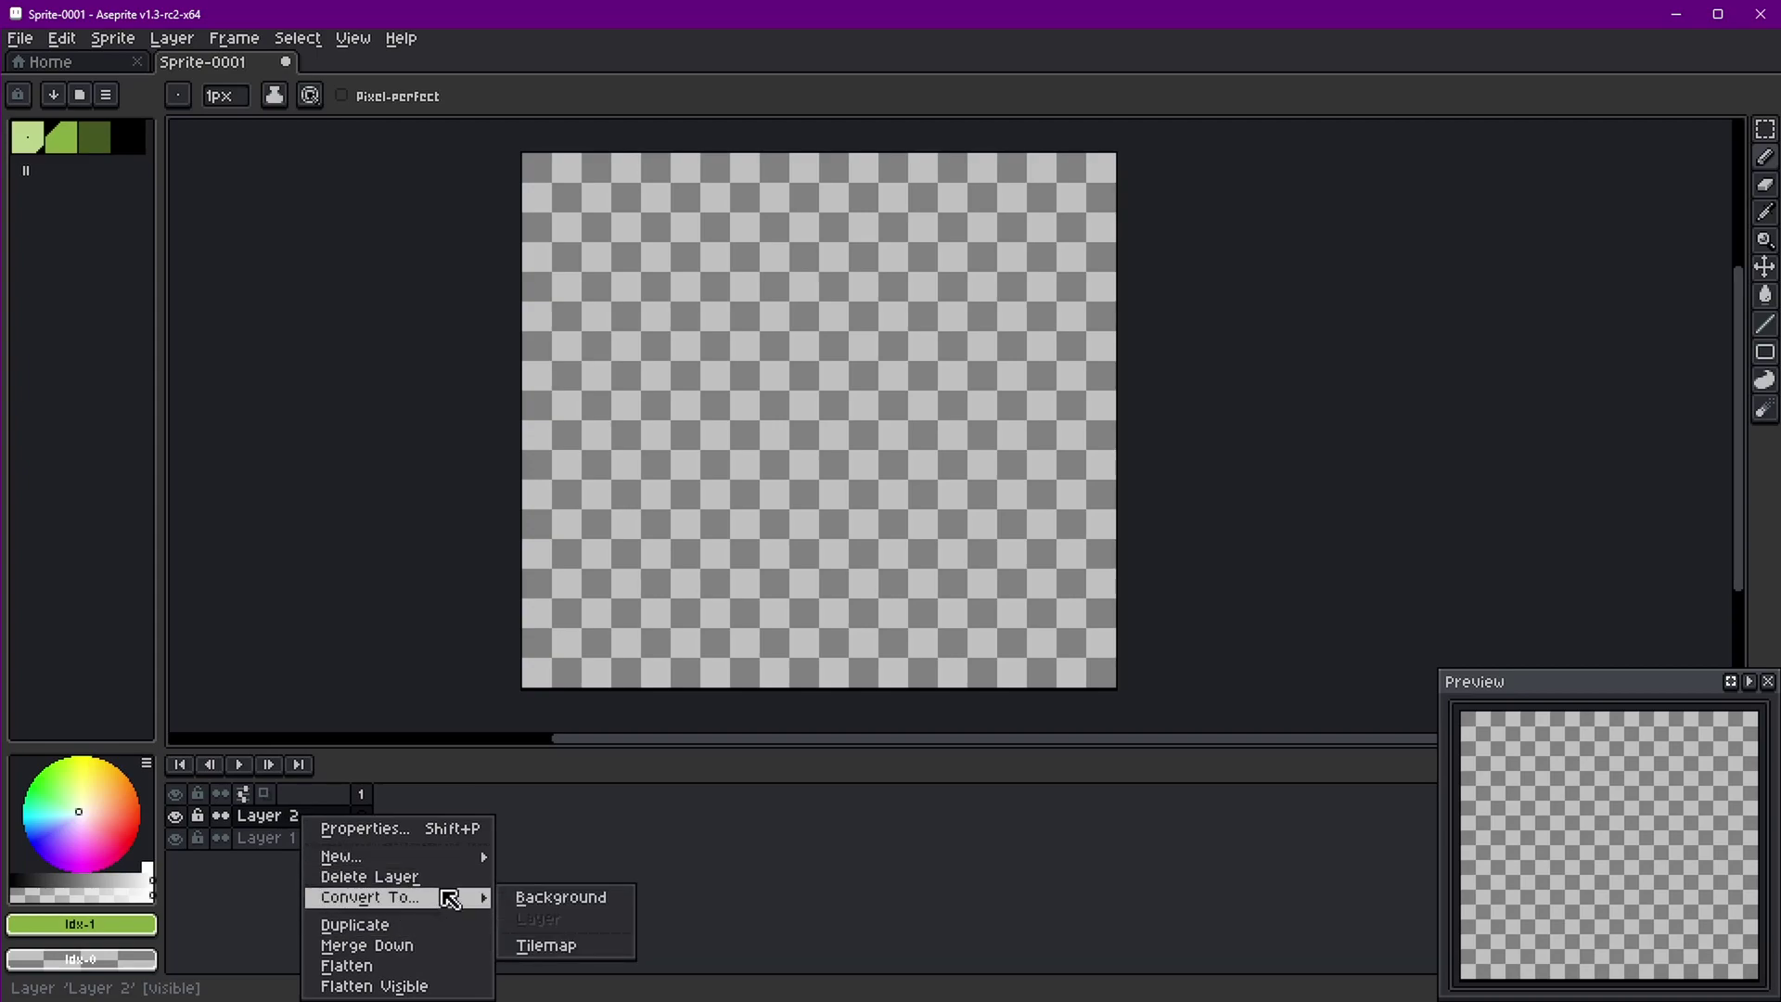
pyautogui.click(533, 897)
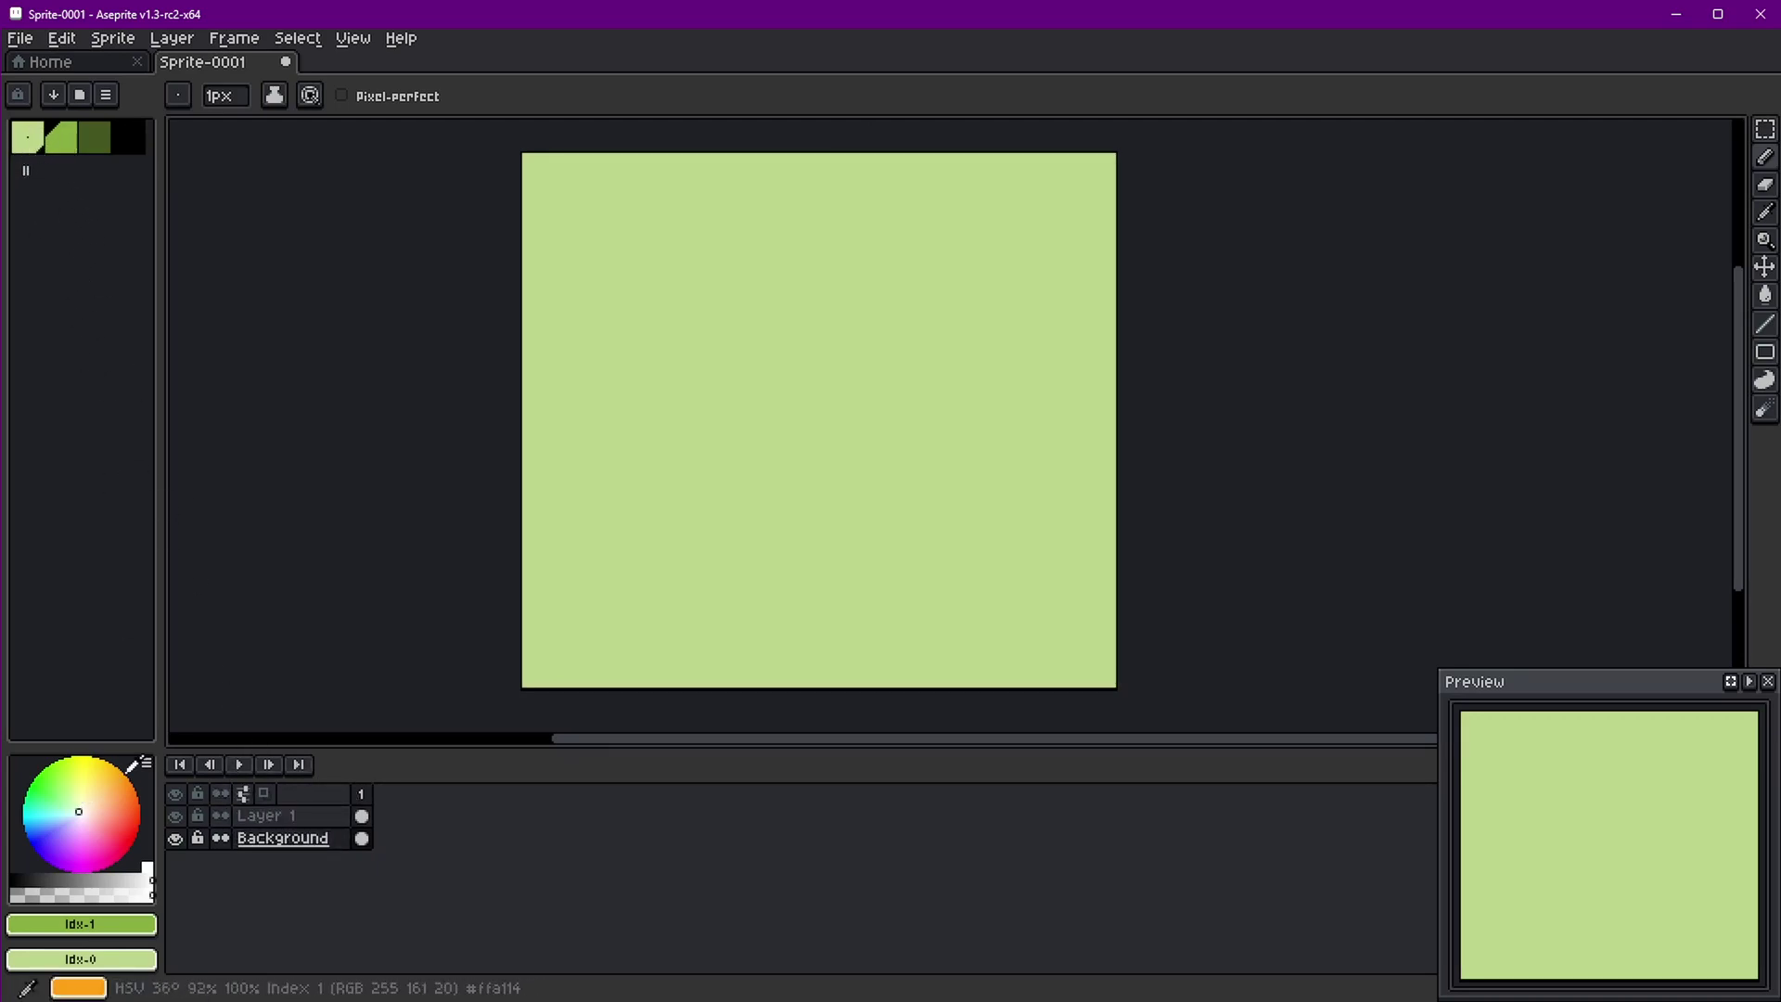
pyautogui.click(176, 840)
pyautogui.click(176, 840)
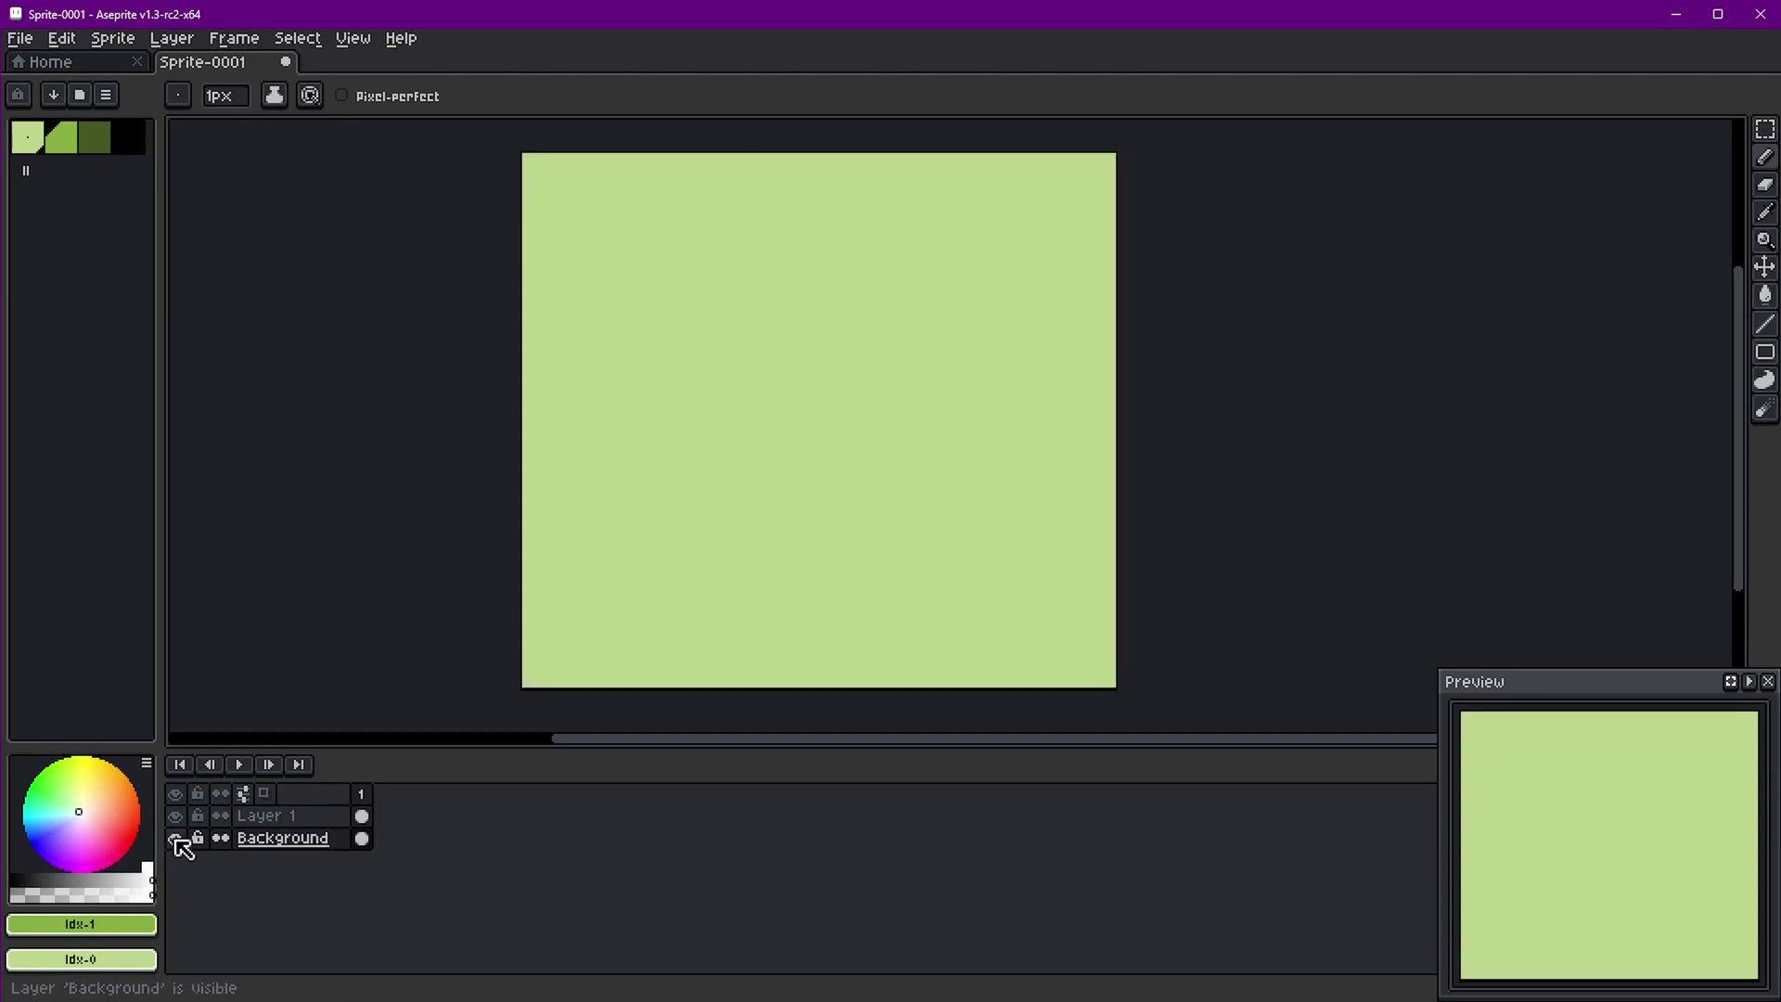
pyautogui.click(176, 839)
pyautogui.click(176, 840)
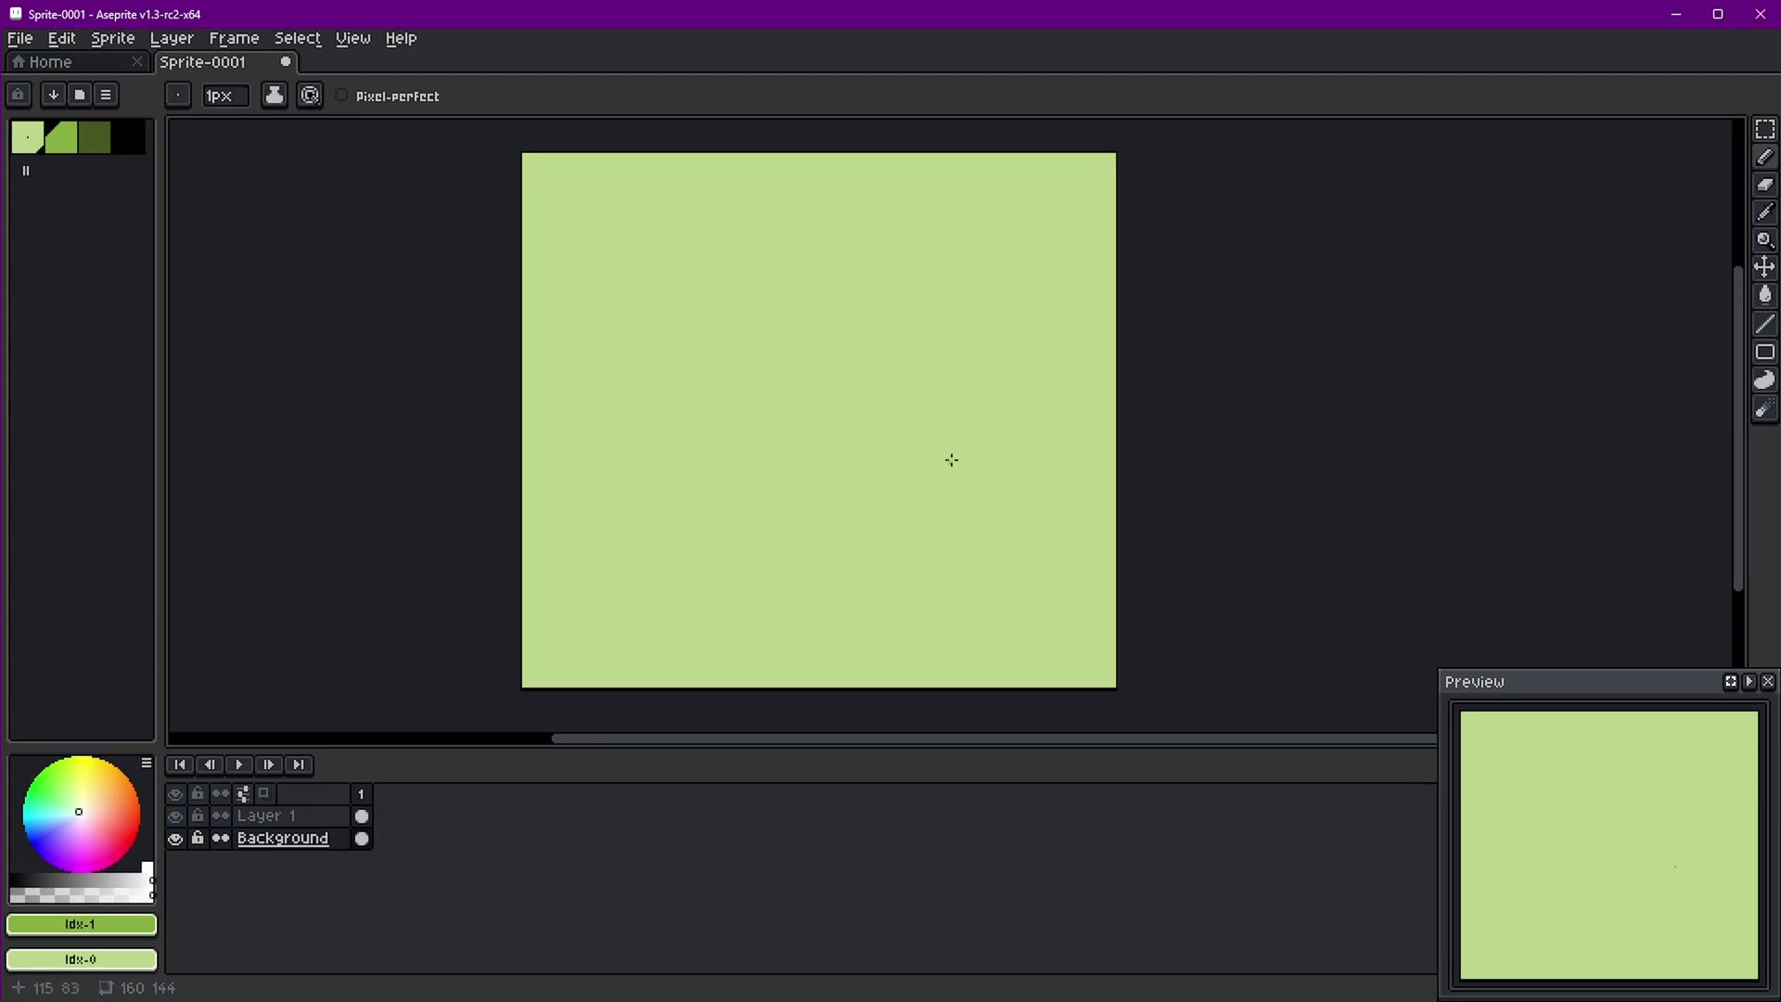
# Convert Layer 1 to a tilemap layer
pyautogui.click(291, 820)
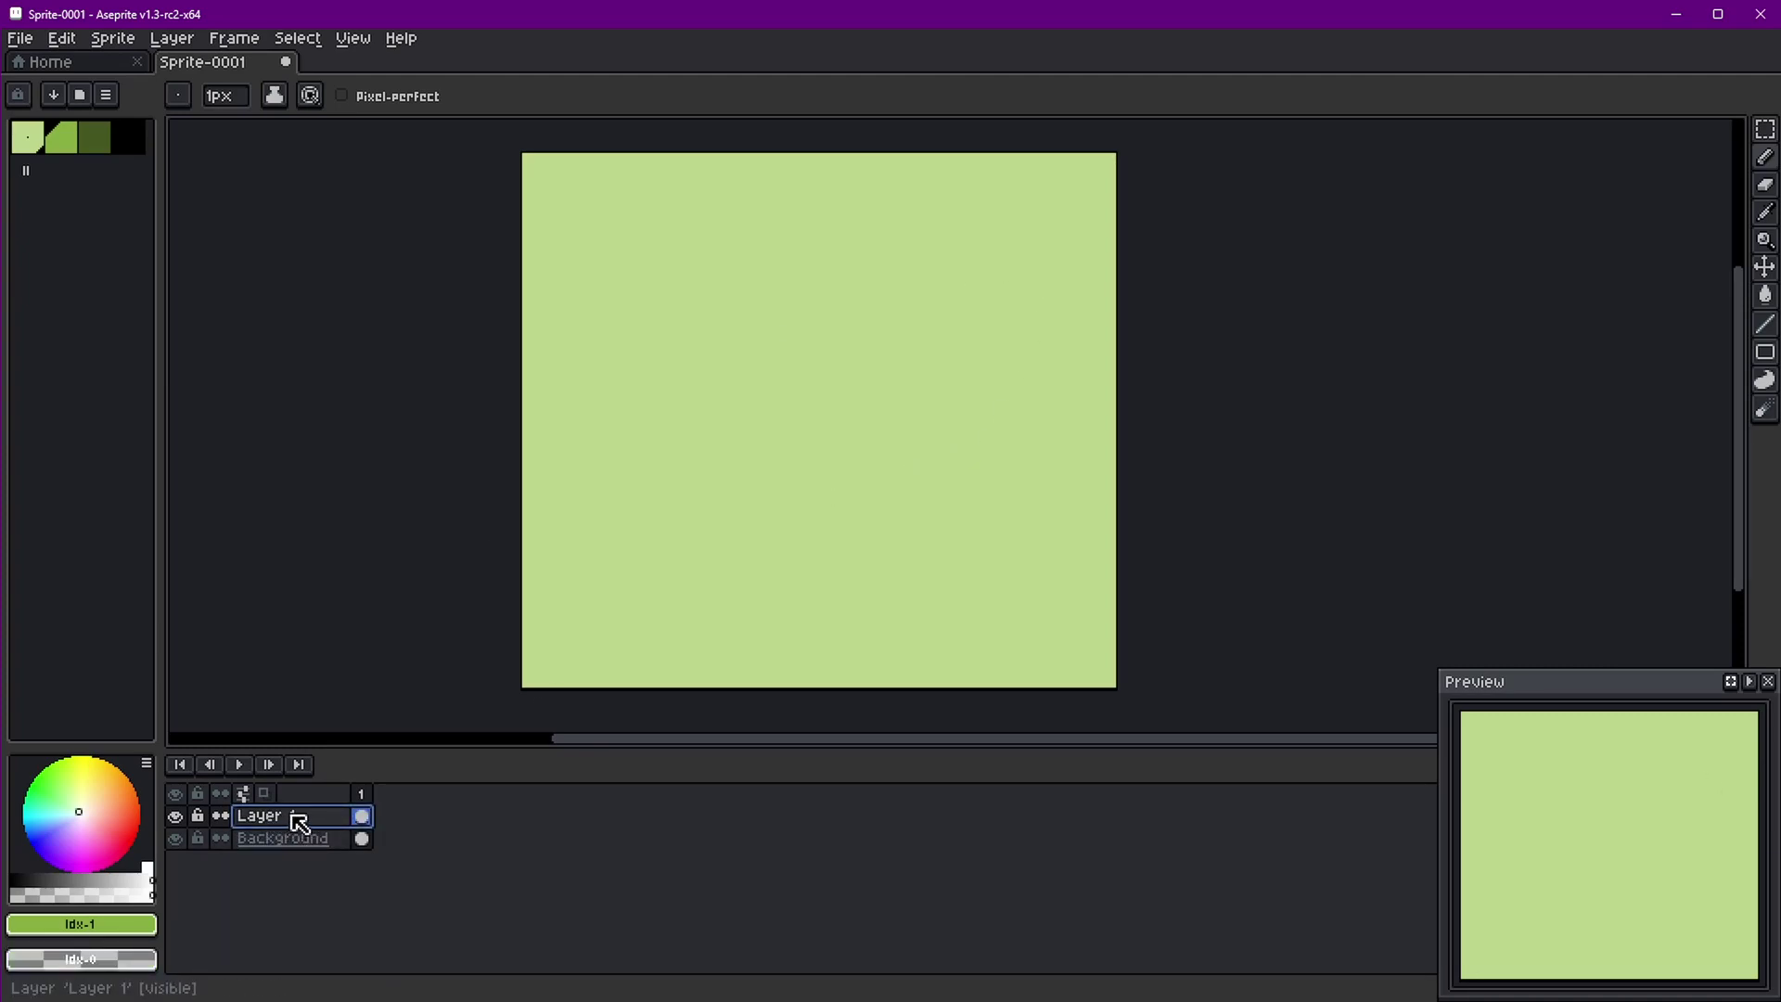
pyautogui.rightClick(300, 822)
pyautogui.moveTo(399, 895)
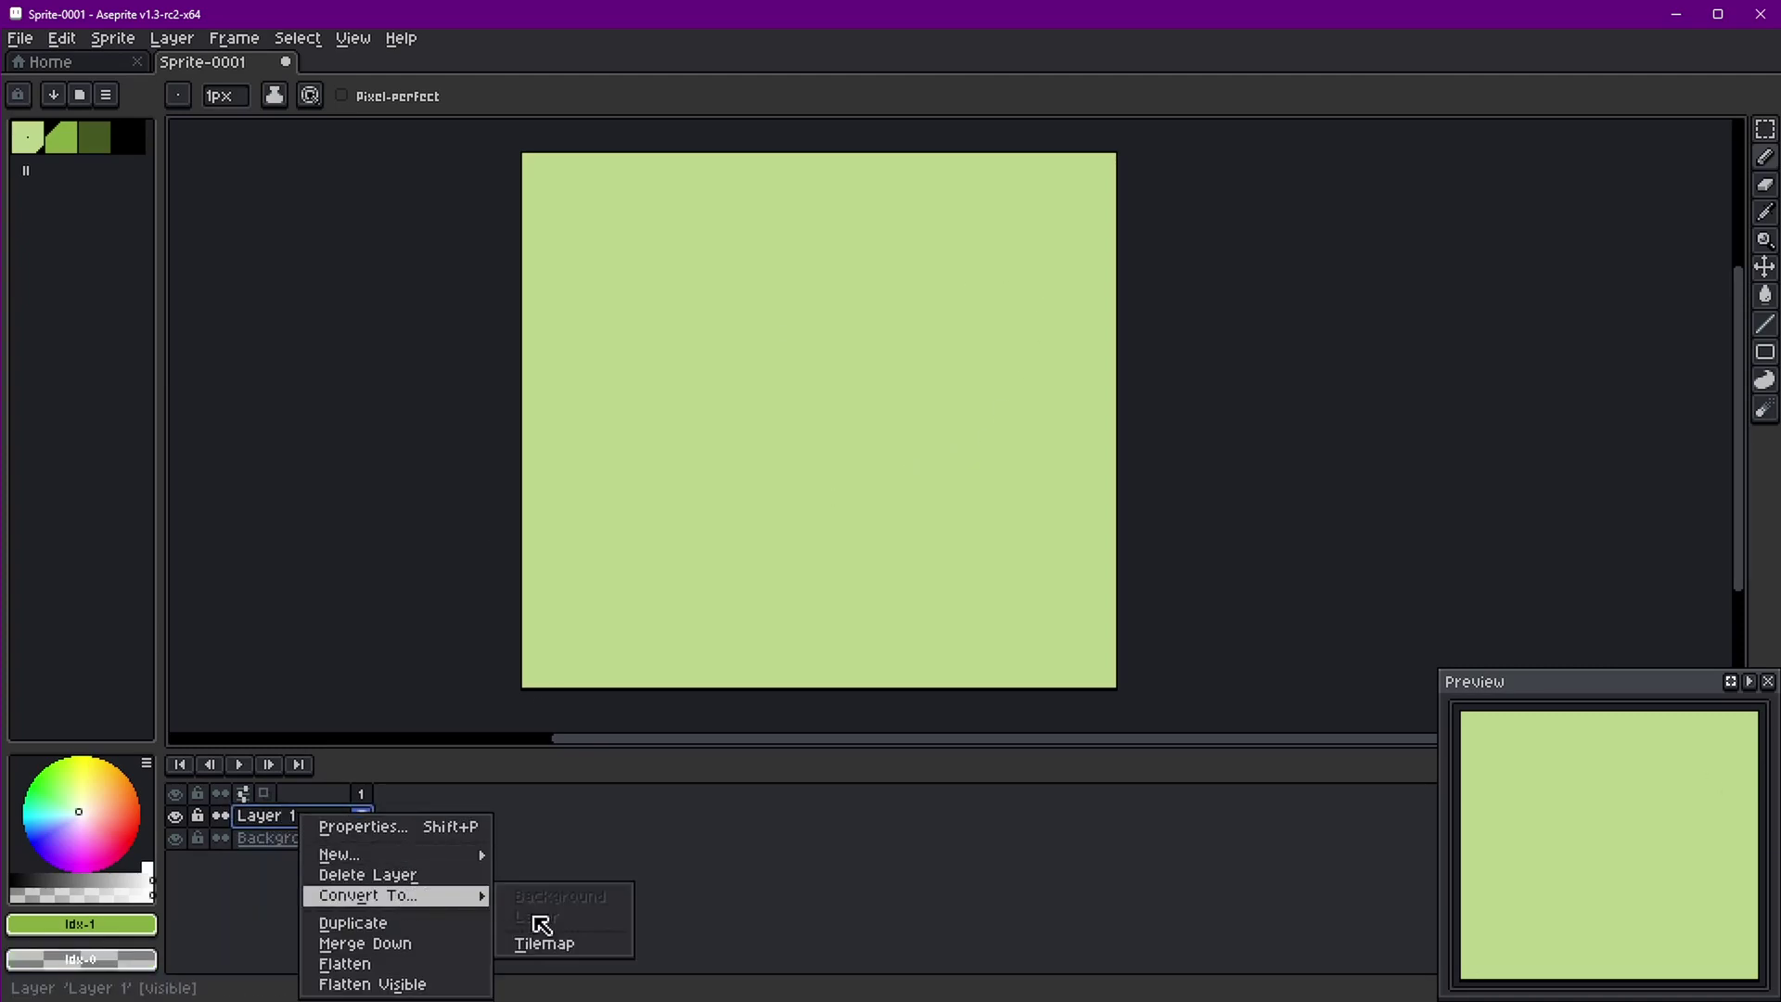
pyautogui.click(571, 948)
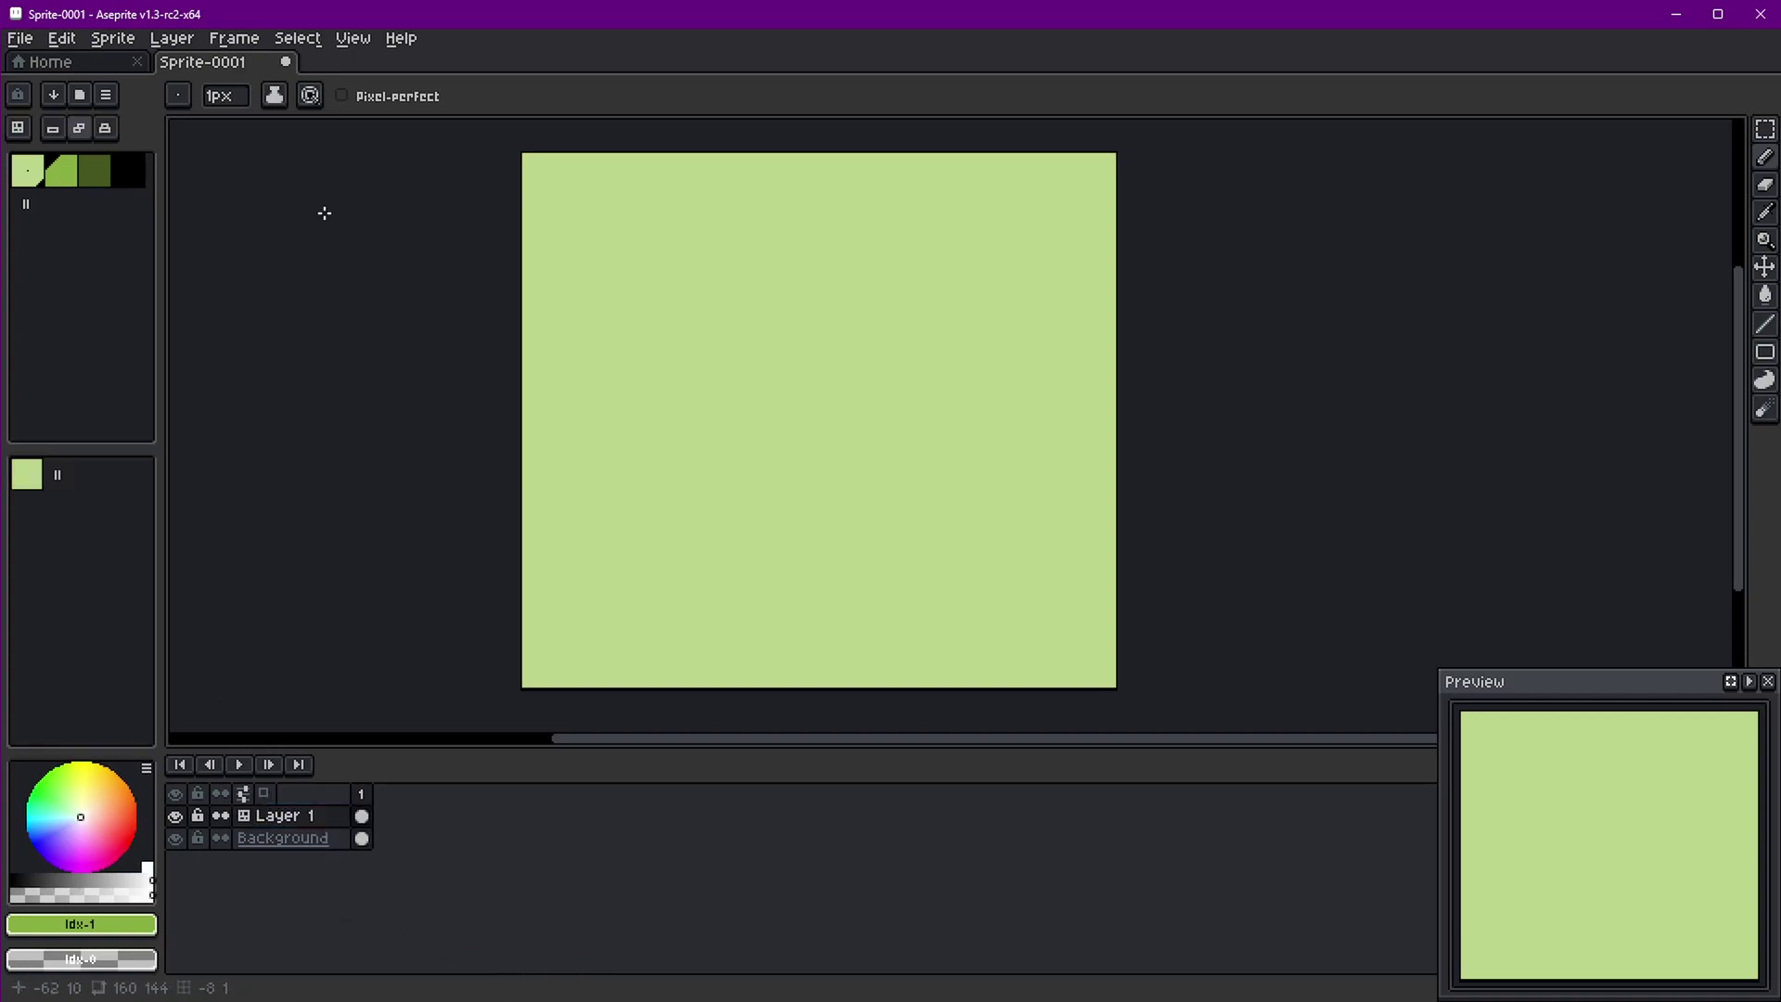
# Draw dark green test strokes on the canvas, then undo them all
pyautogui.click(93, 170)
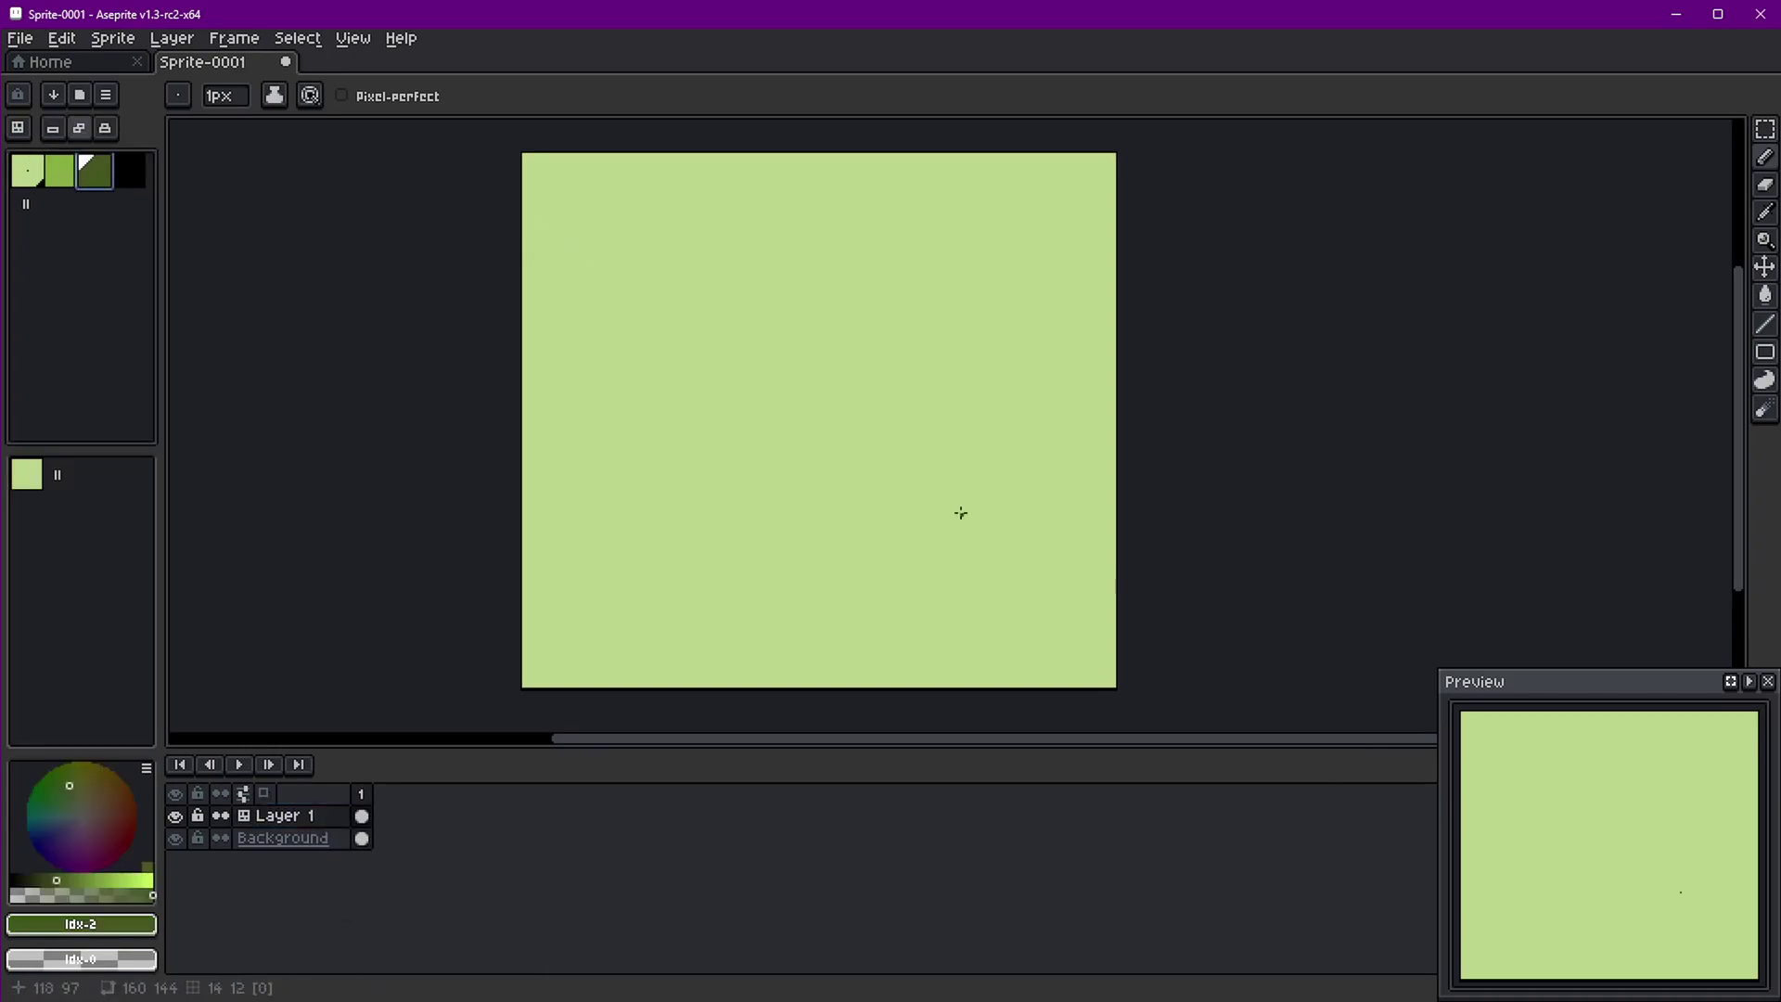
pyautogui.moveTo(819, 462)
pyautogui.mouseDown()
pyautogui.moveTo(1007, 413)
pyautogui.moveTo(805, 234)
pyautogui.mouseUp()
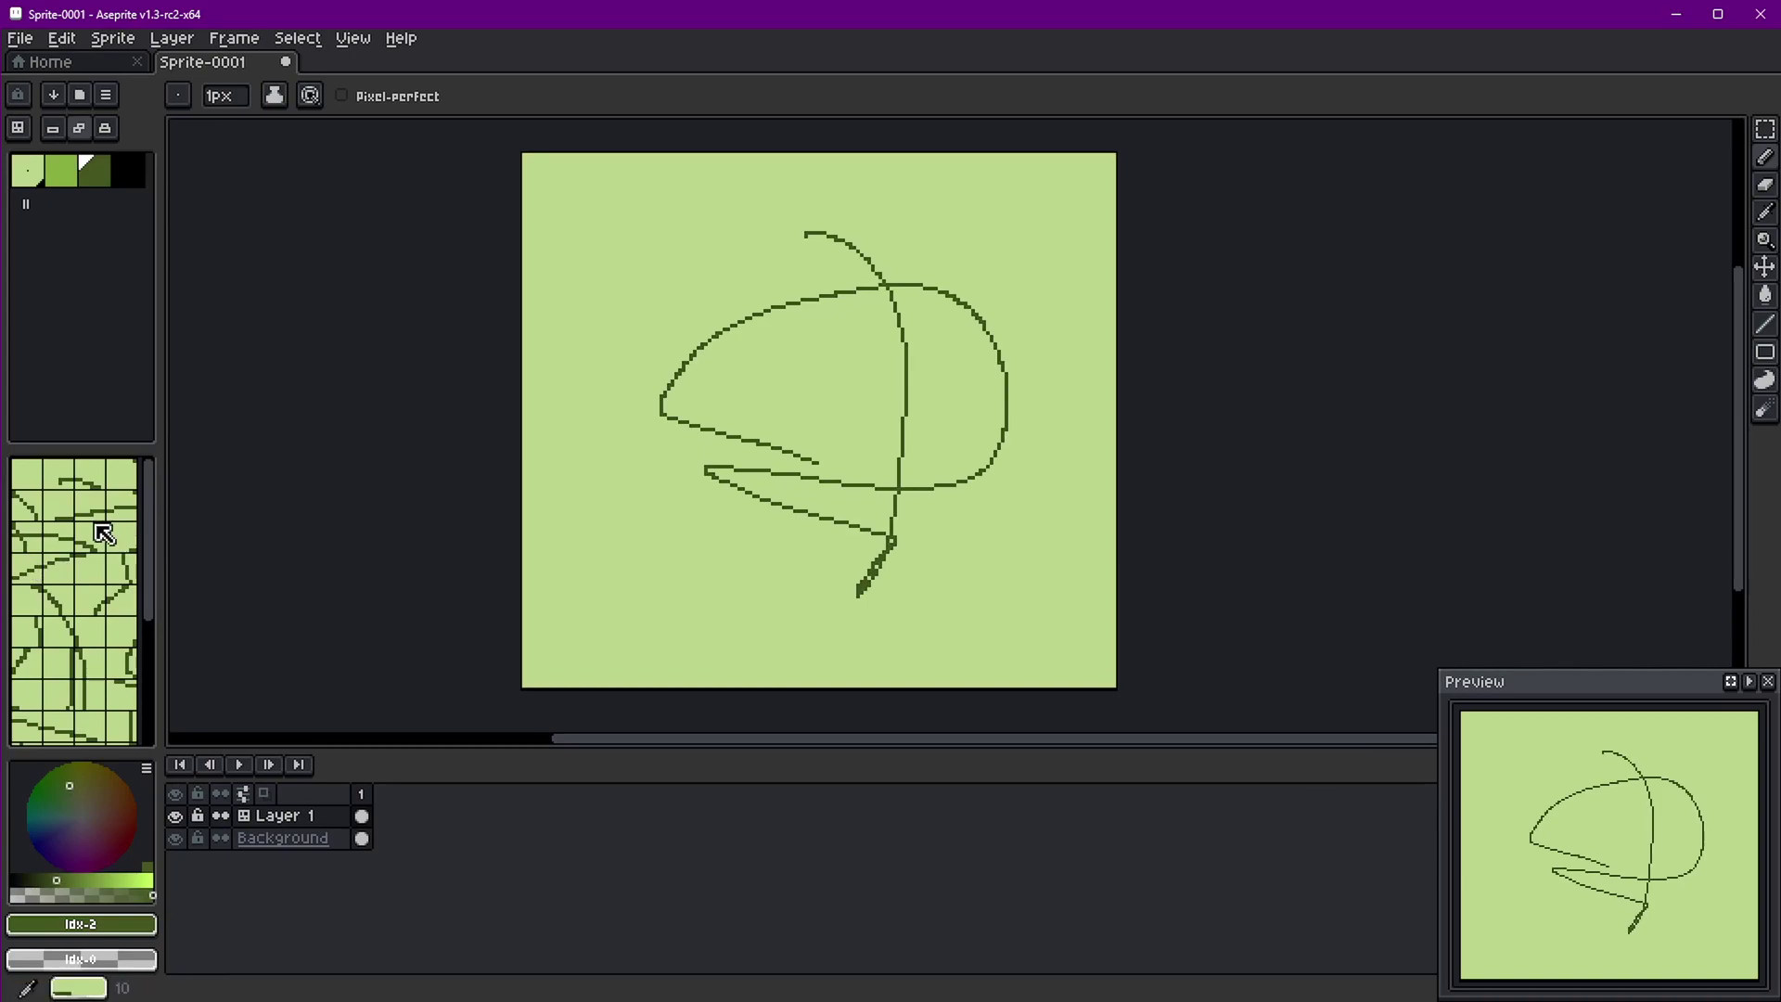
pyautogui.scroll(-3, 99, 557)
pyautogui.scroll(5, 101, 599)
pyautogui.scroll(-5, 130, 557)
pyautogui.scroll(5, 118, 538)
pyautogui.scroll(-5, 109, 577)
pyautogui.scroll(5, 109, 577)
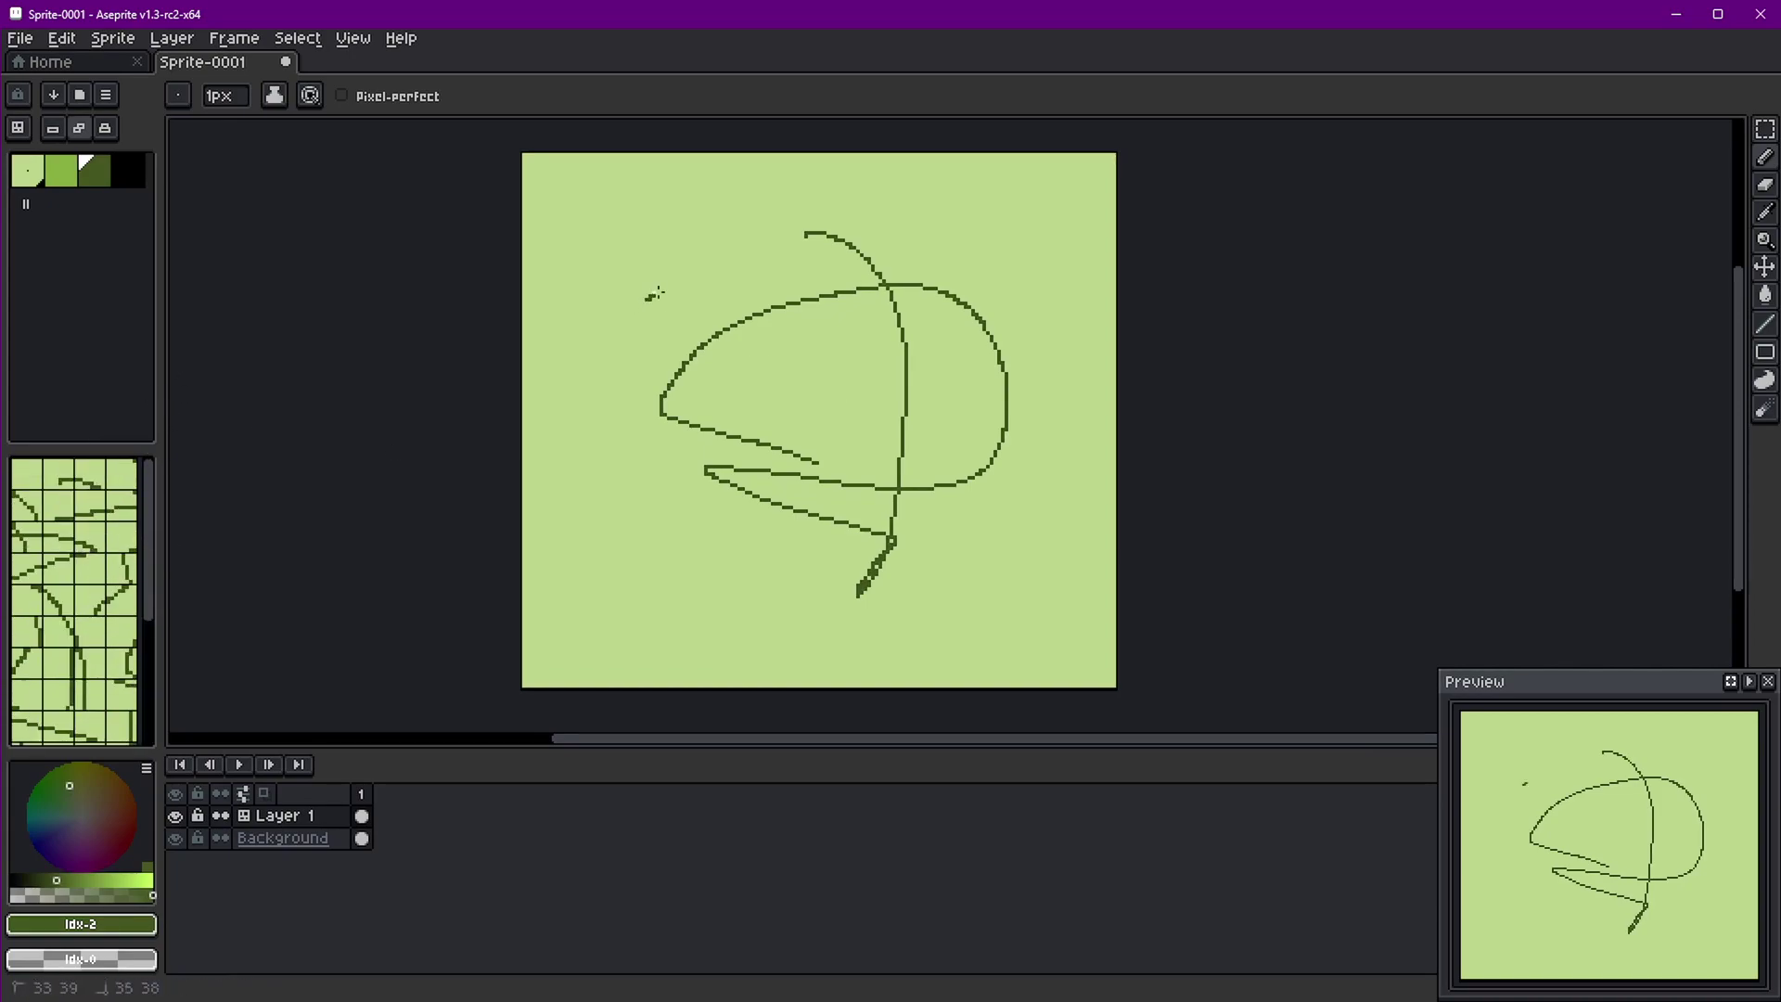
pyautogui.moveTo(648, 297); pyautogui.dragTo(675, 268)
pyautogui.moveTo(726, 367)
pyautogui.mouseDown()
pyautogui.moveTo(663, 354)
pyautogui.moveTo(755, 251)
pyautogui.mouseUp()
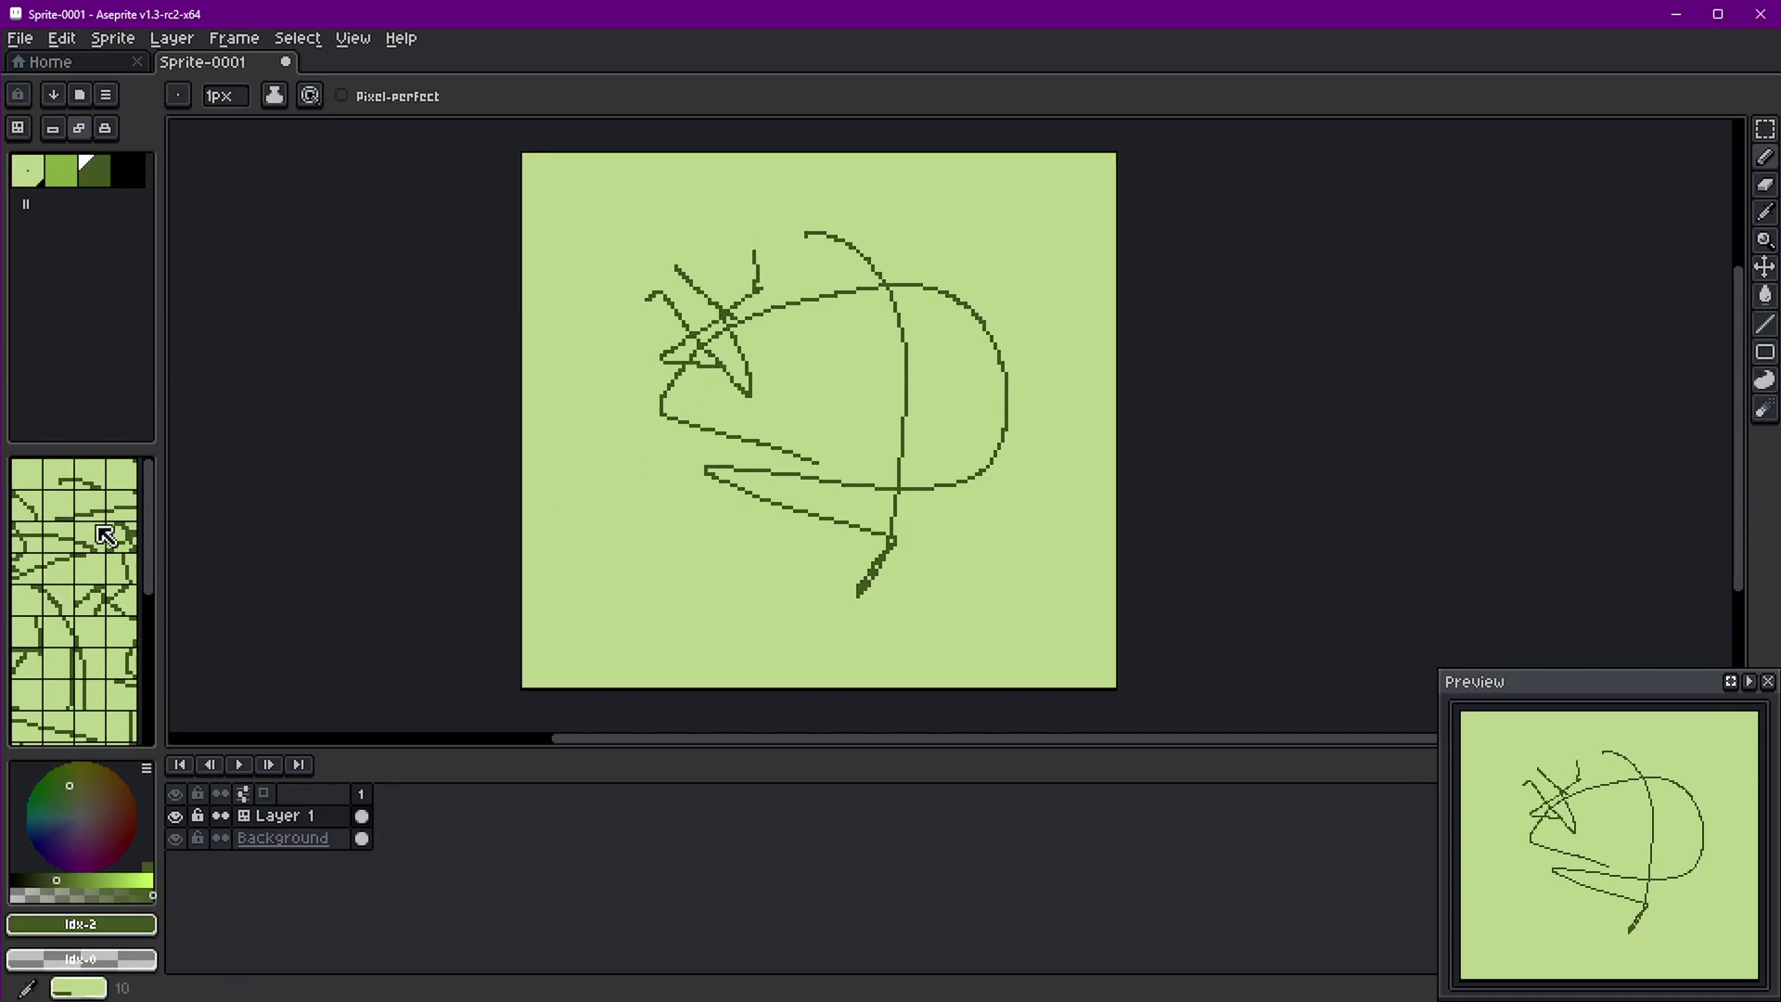
pyautogui.scroll(-3, 99, 548)
pyautogui.scroll(3, 99, 548)
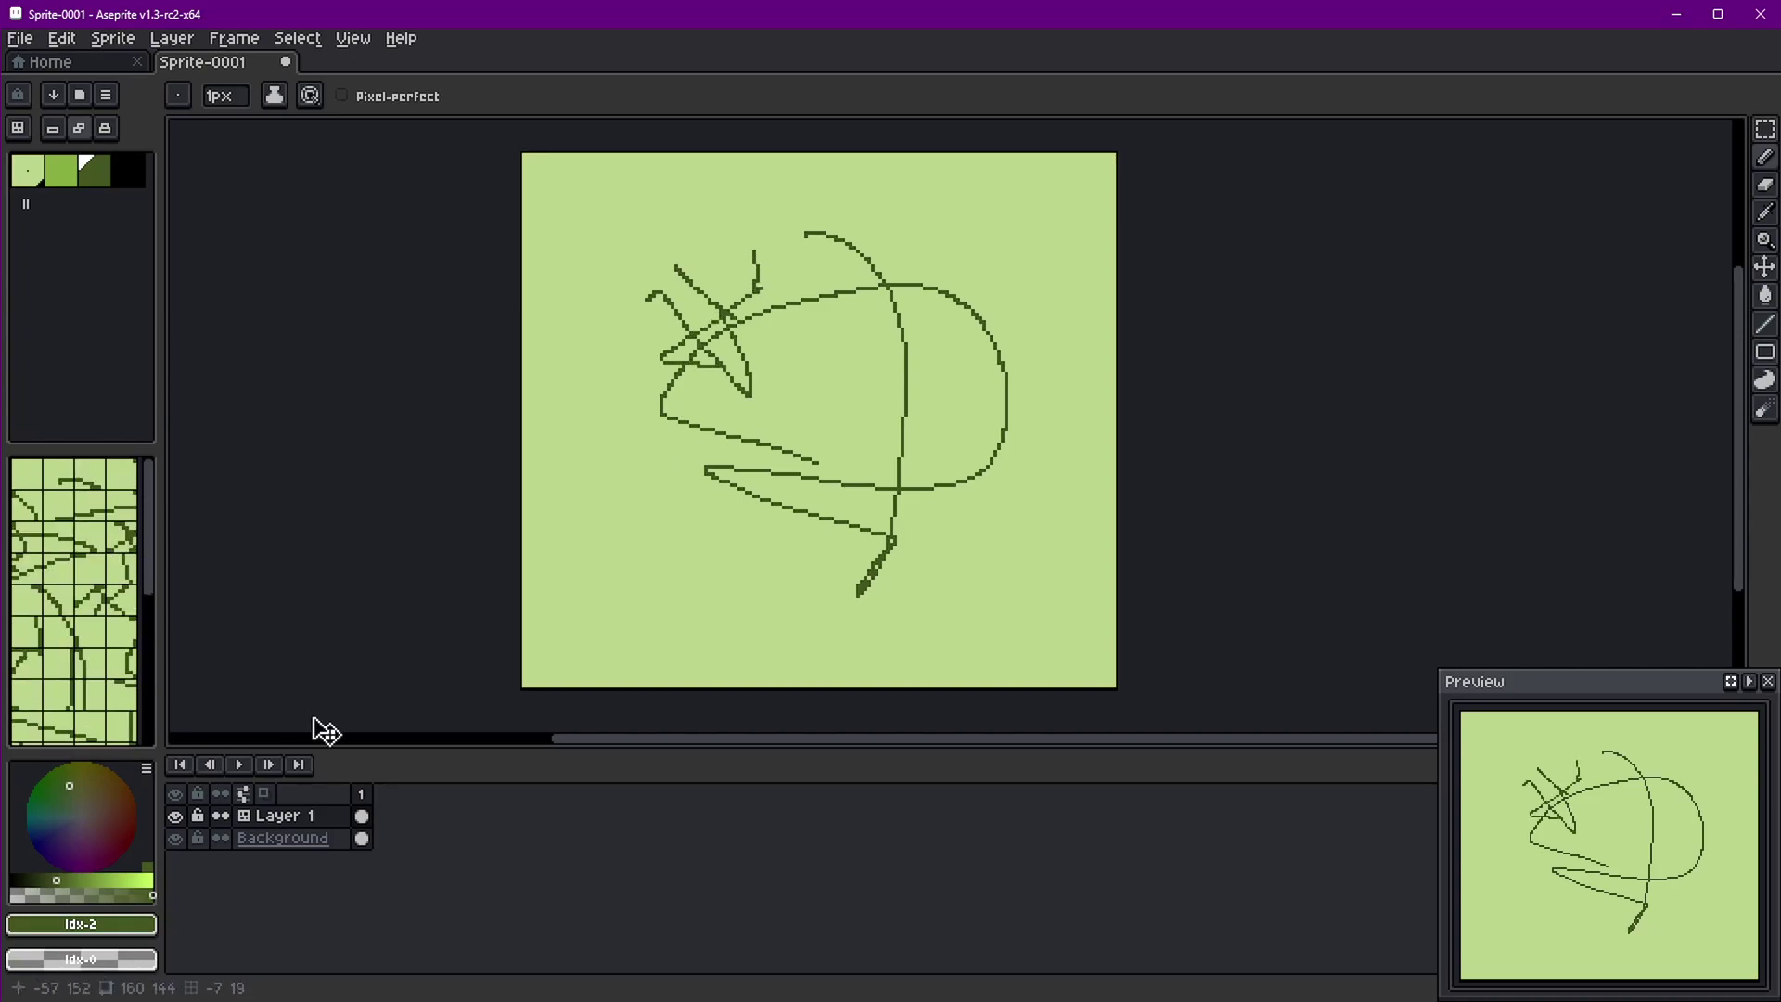
pyautogui.hotkey('ctrl', 'z')
pyautogui.hotkey('ctrl', 'z')
pyautogui.hotkey('ctrl', 'z')
pyautogui.hotkey('ctrl', 'z')
pyautogui.hotkey('ctrl', 'z')
pyautogui.hotkey('ctrl', 'z')
pyautogui.hotkey('ctrl', 'z')
pyautogui.hotkey('ctrl', 'z')
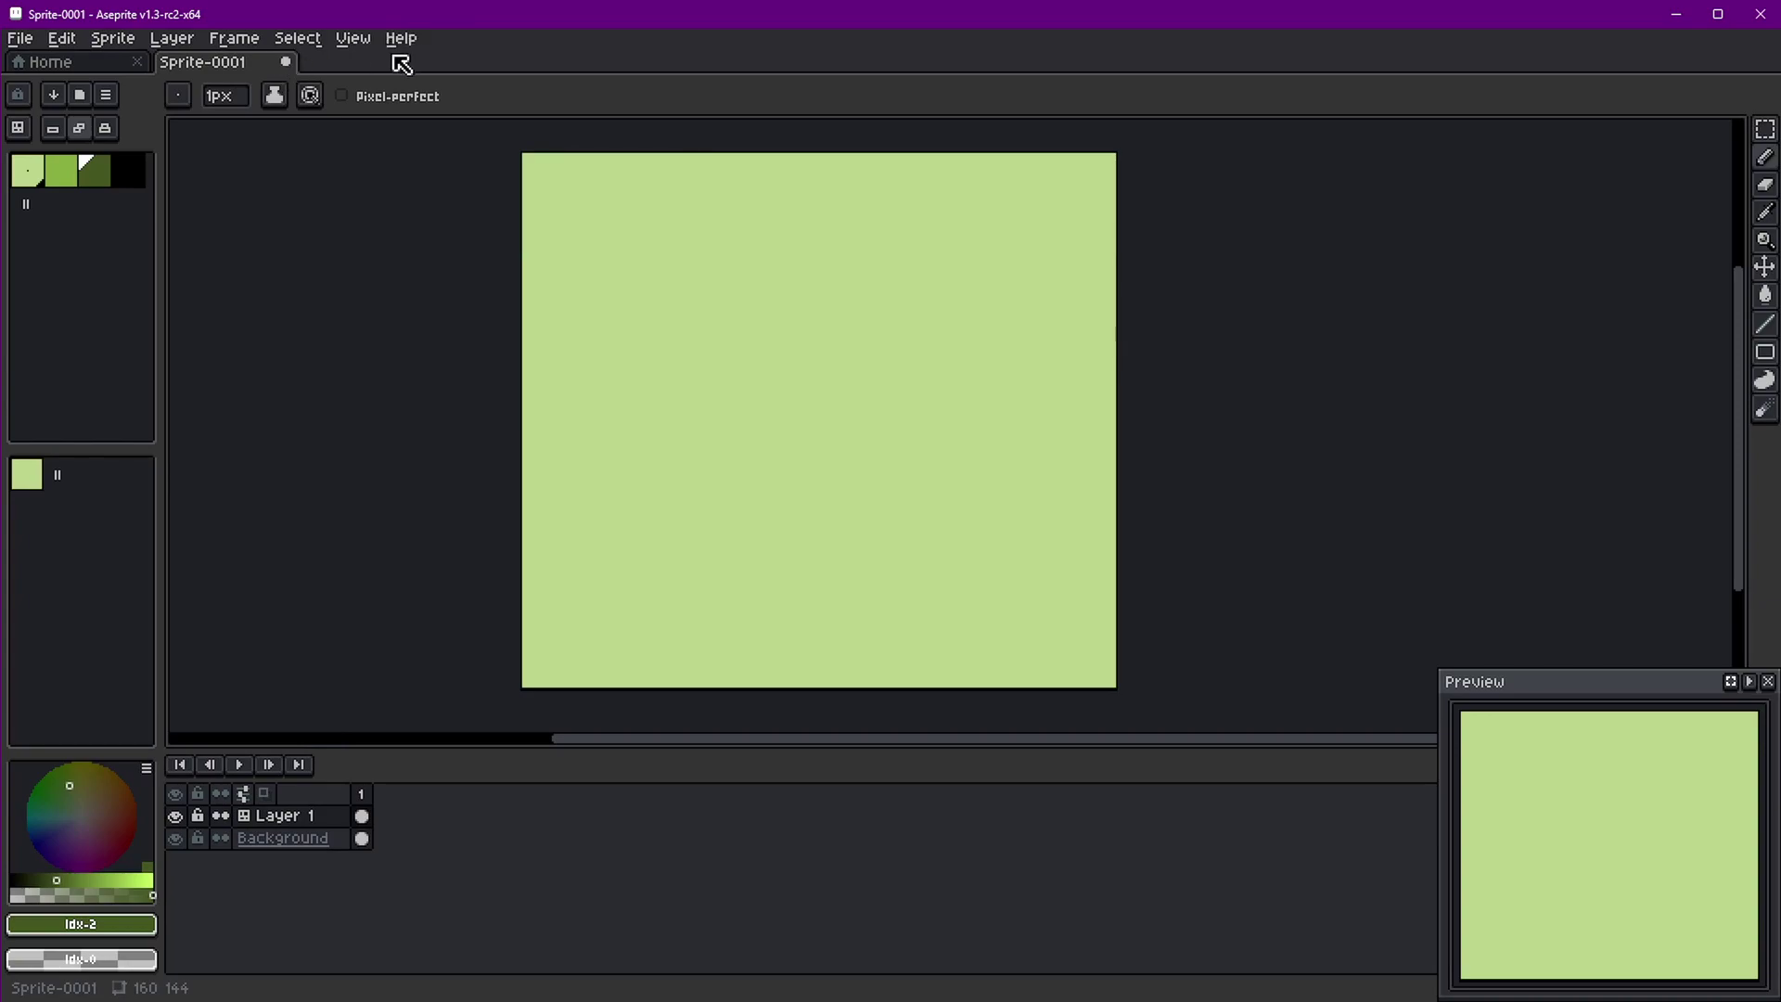
# Close Sprite-0001 without saving and reopen Splash Screen (Blank).aseprite
pyautogui.click(285, 61)
pyautogui.click(884, 558)
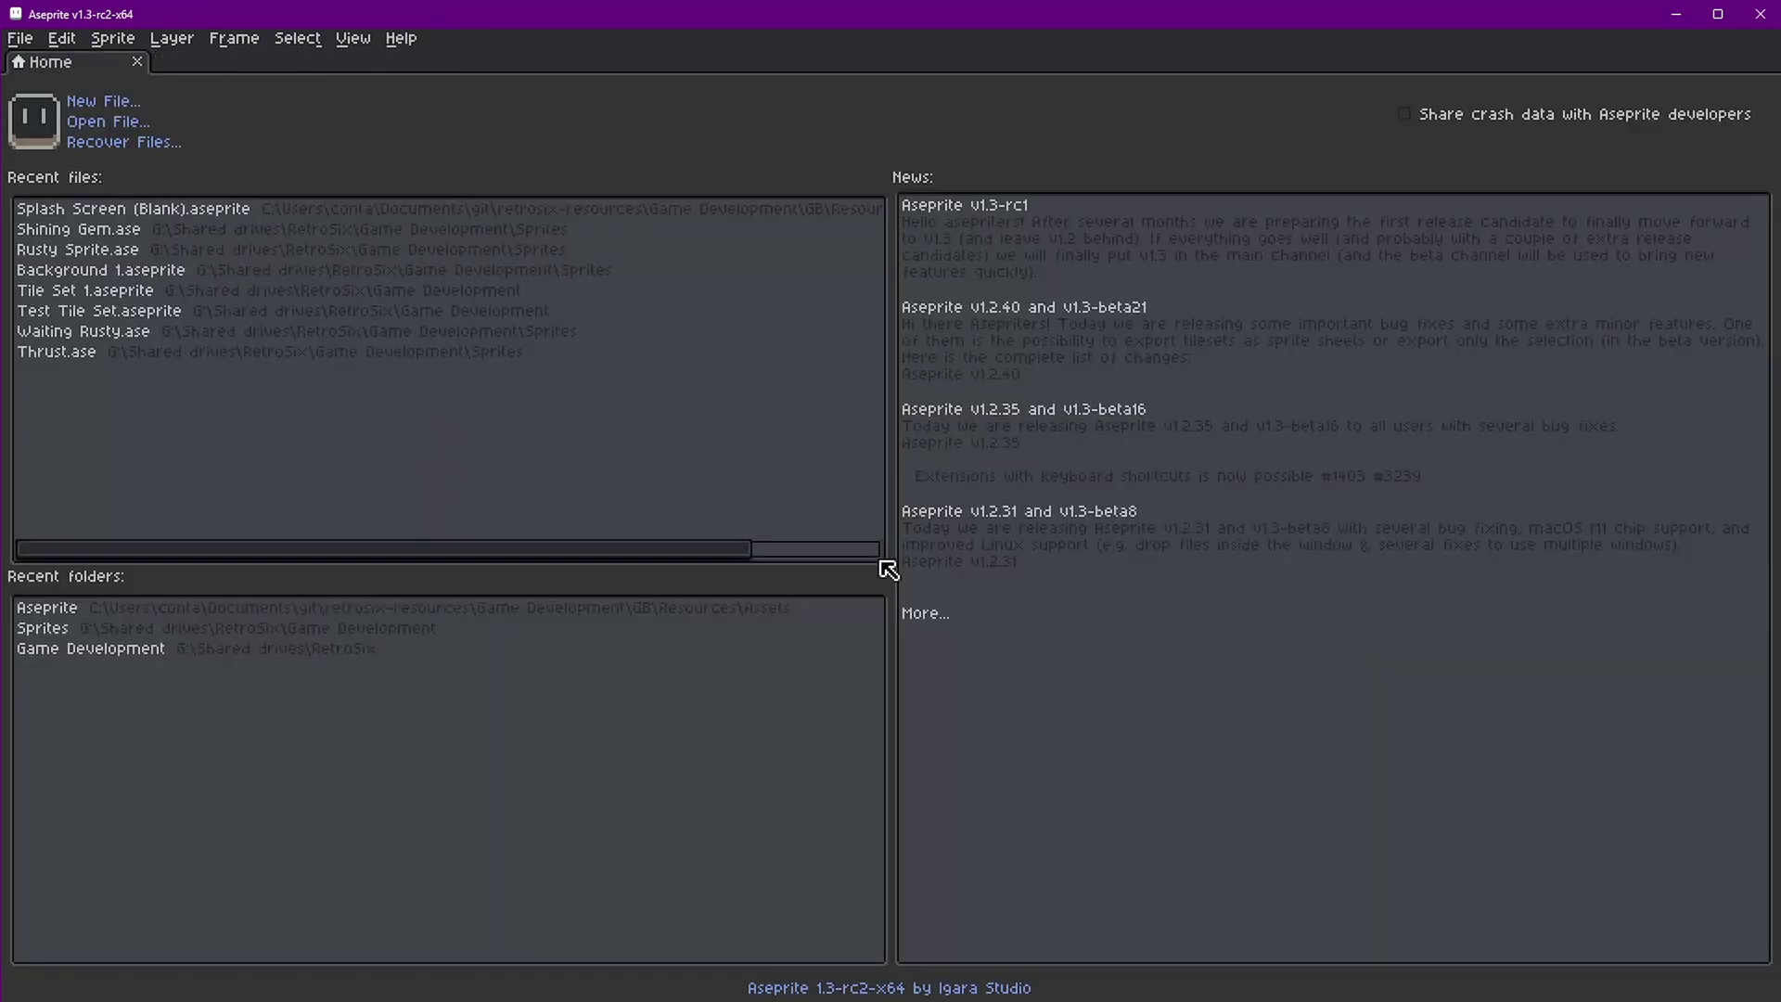
pyautogui.hotkey('ctrl', 'o')
pyautogui.click(340, 212)
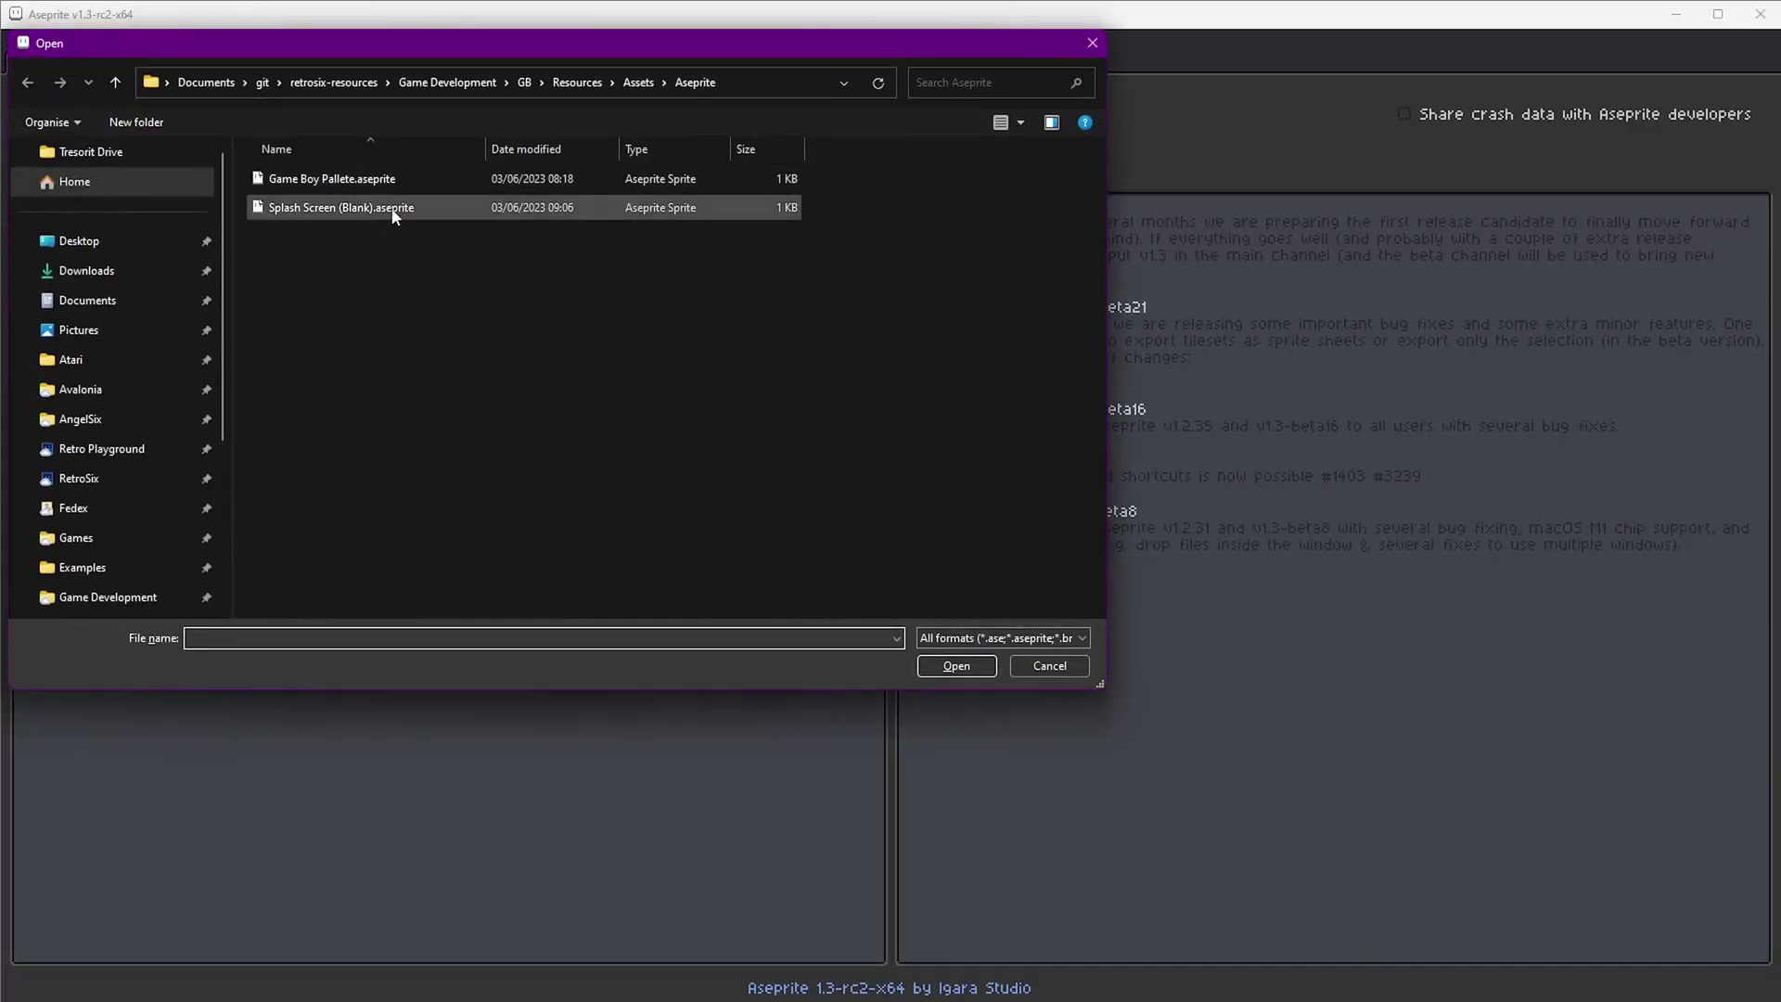
pyautogui.doubleClick(340, 210)
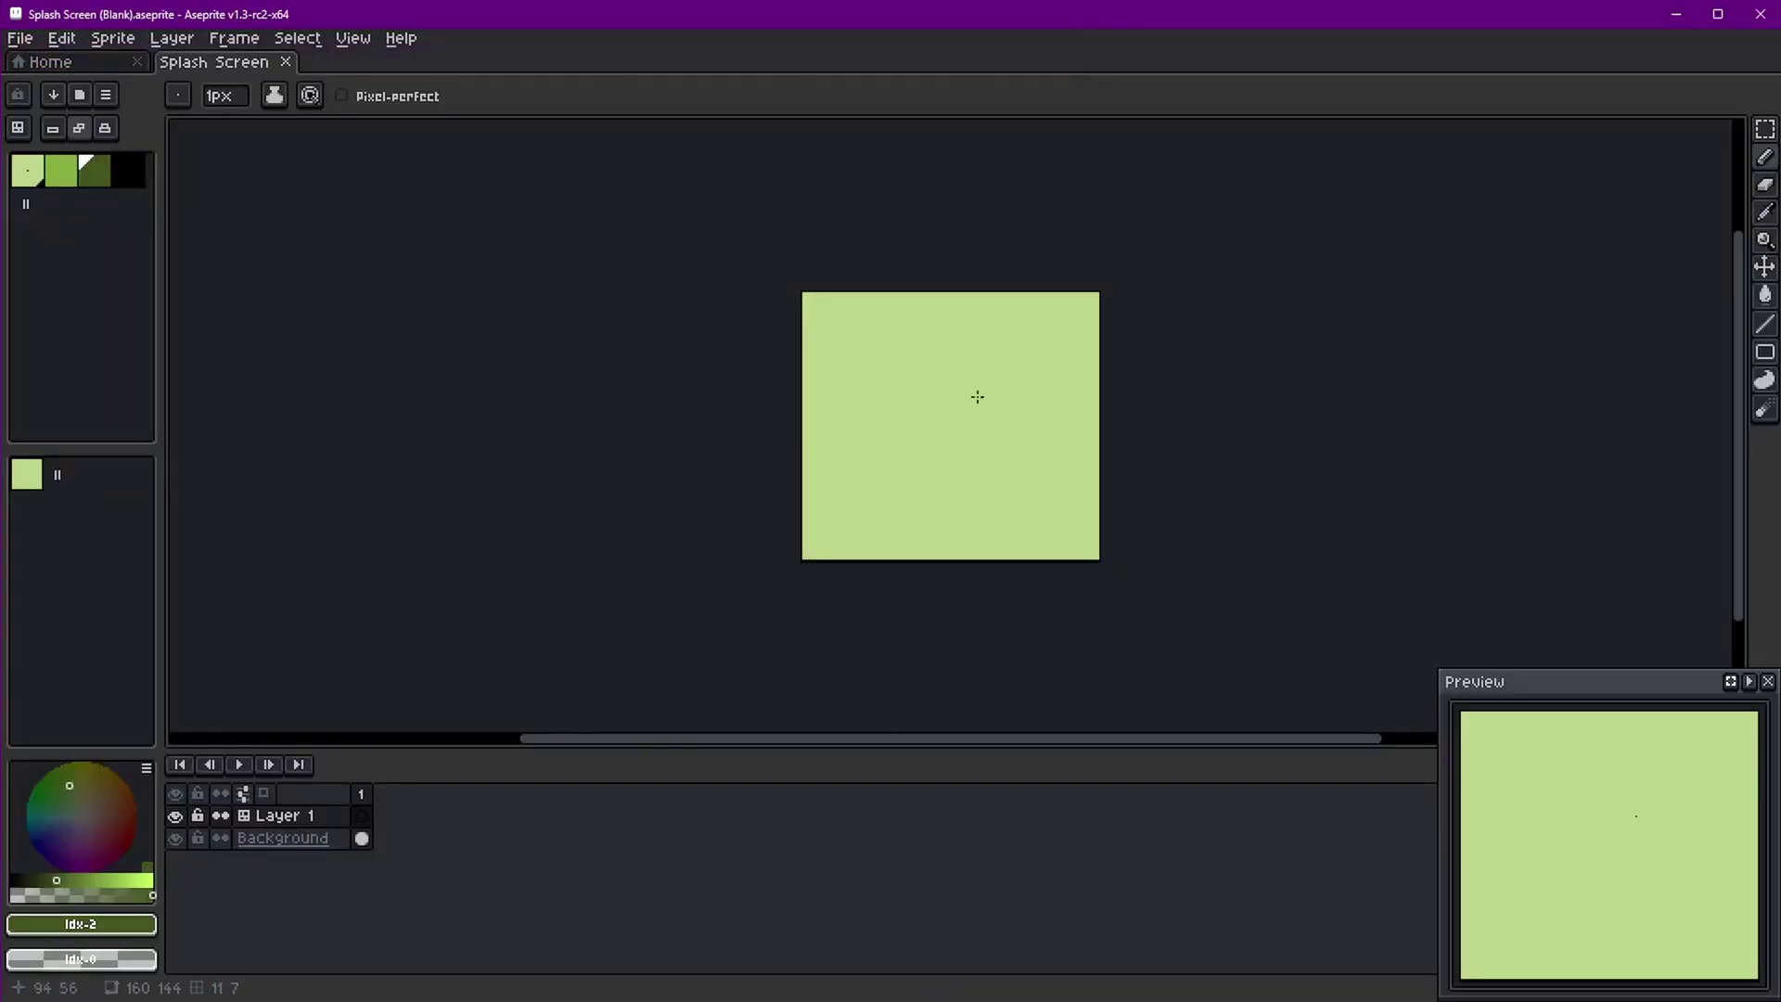
pyautogui.scroll(4, 978, 396)
pyautogui.scroll(-2, 1026, 429)
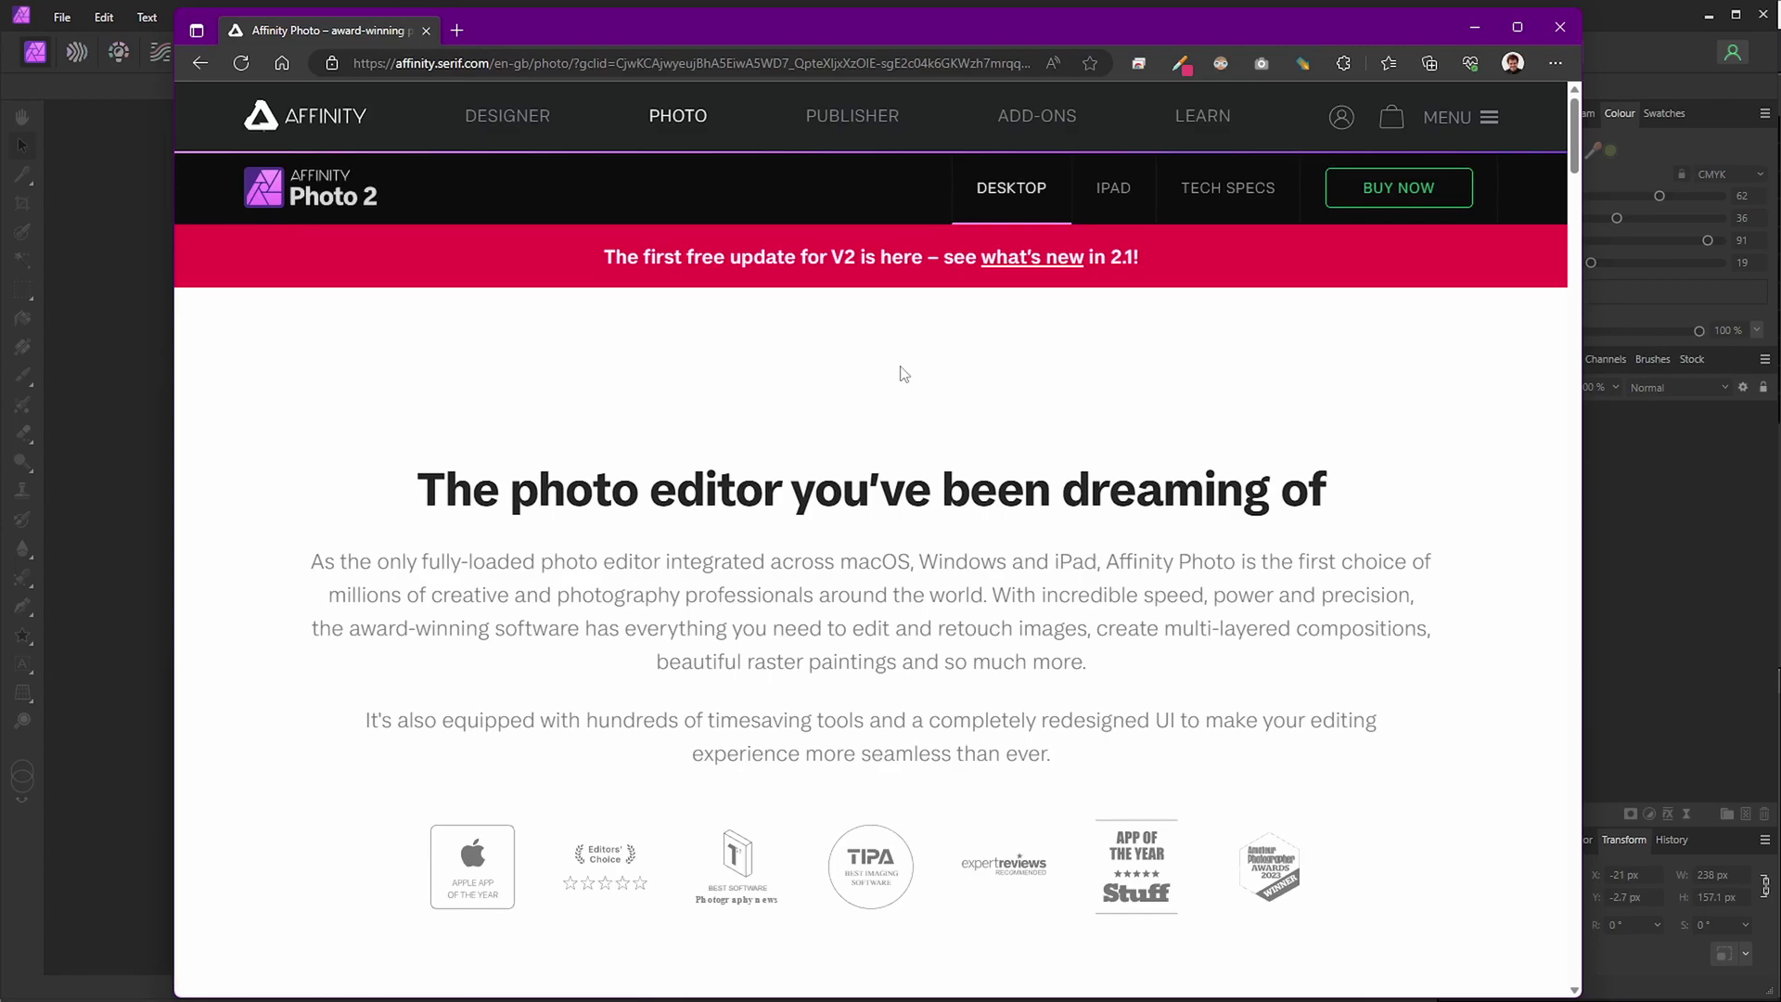
# Scroll through the Affinity Photo product page
pyautogui.scroll(-15, 940, 386)
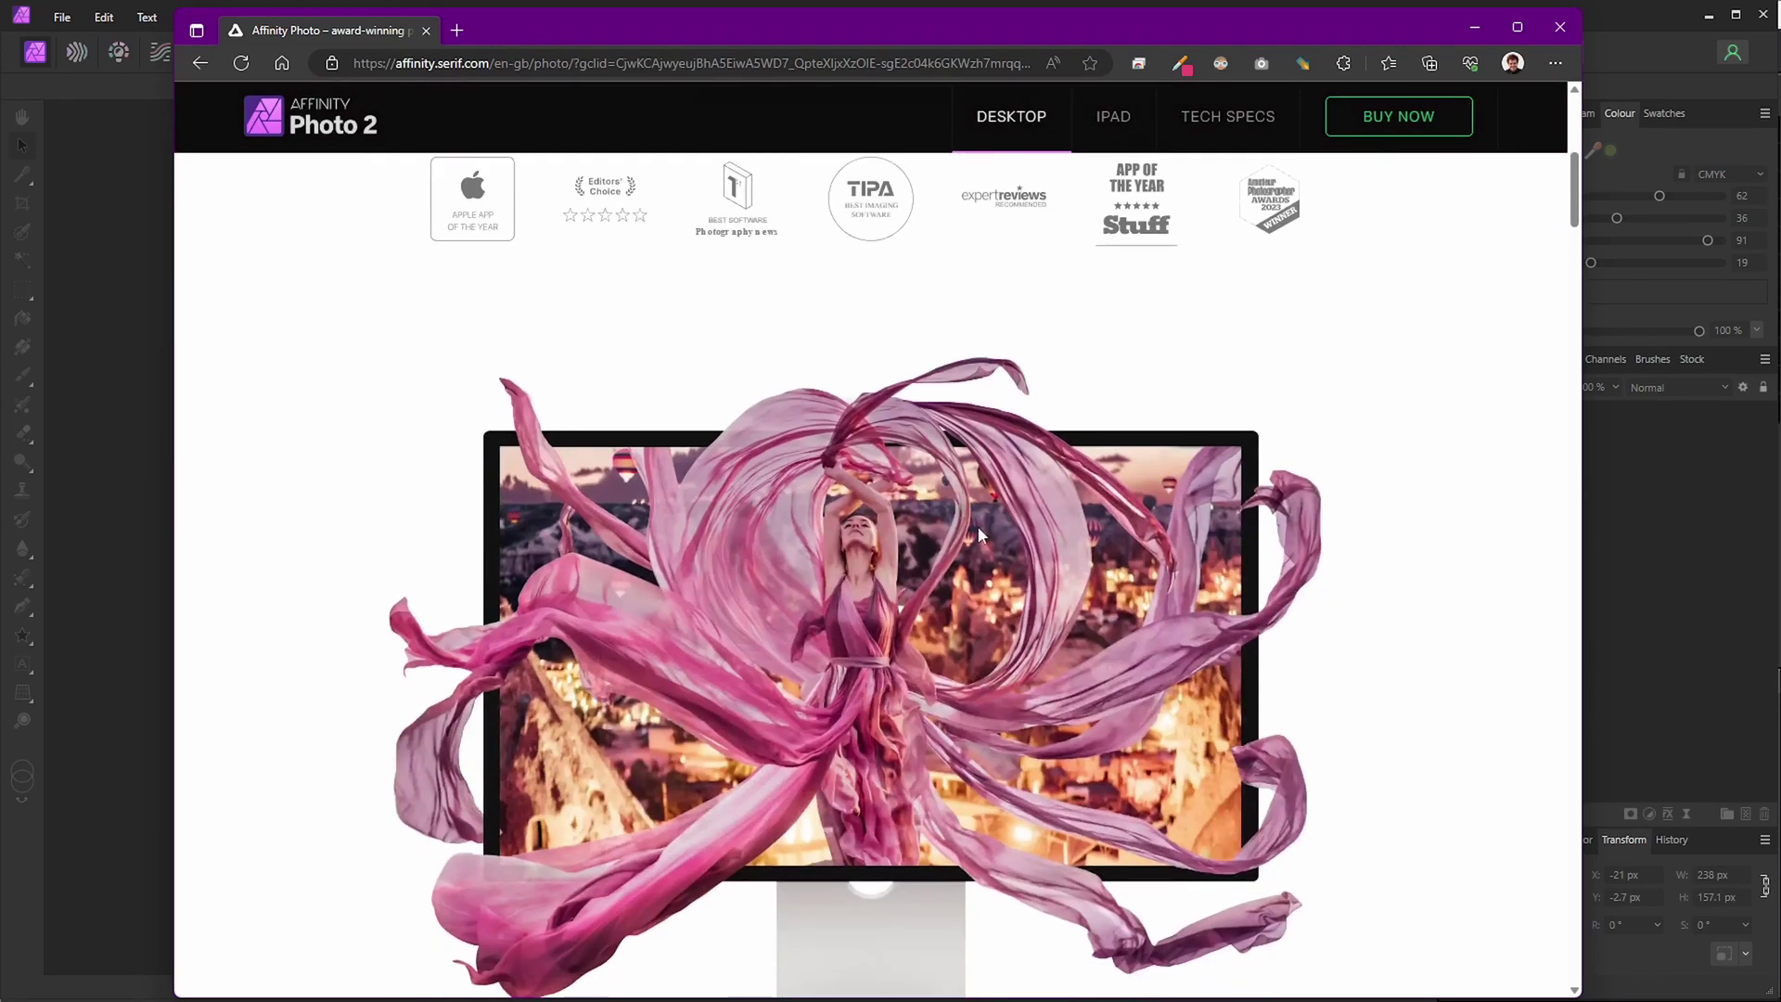
pyautogui.scroll(-1, 937, 583)
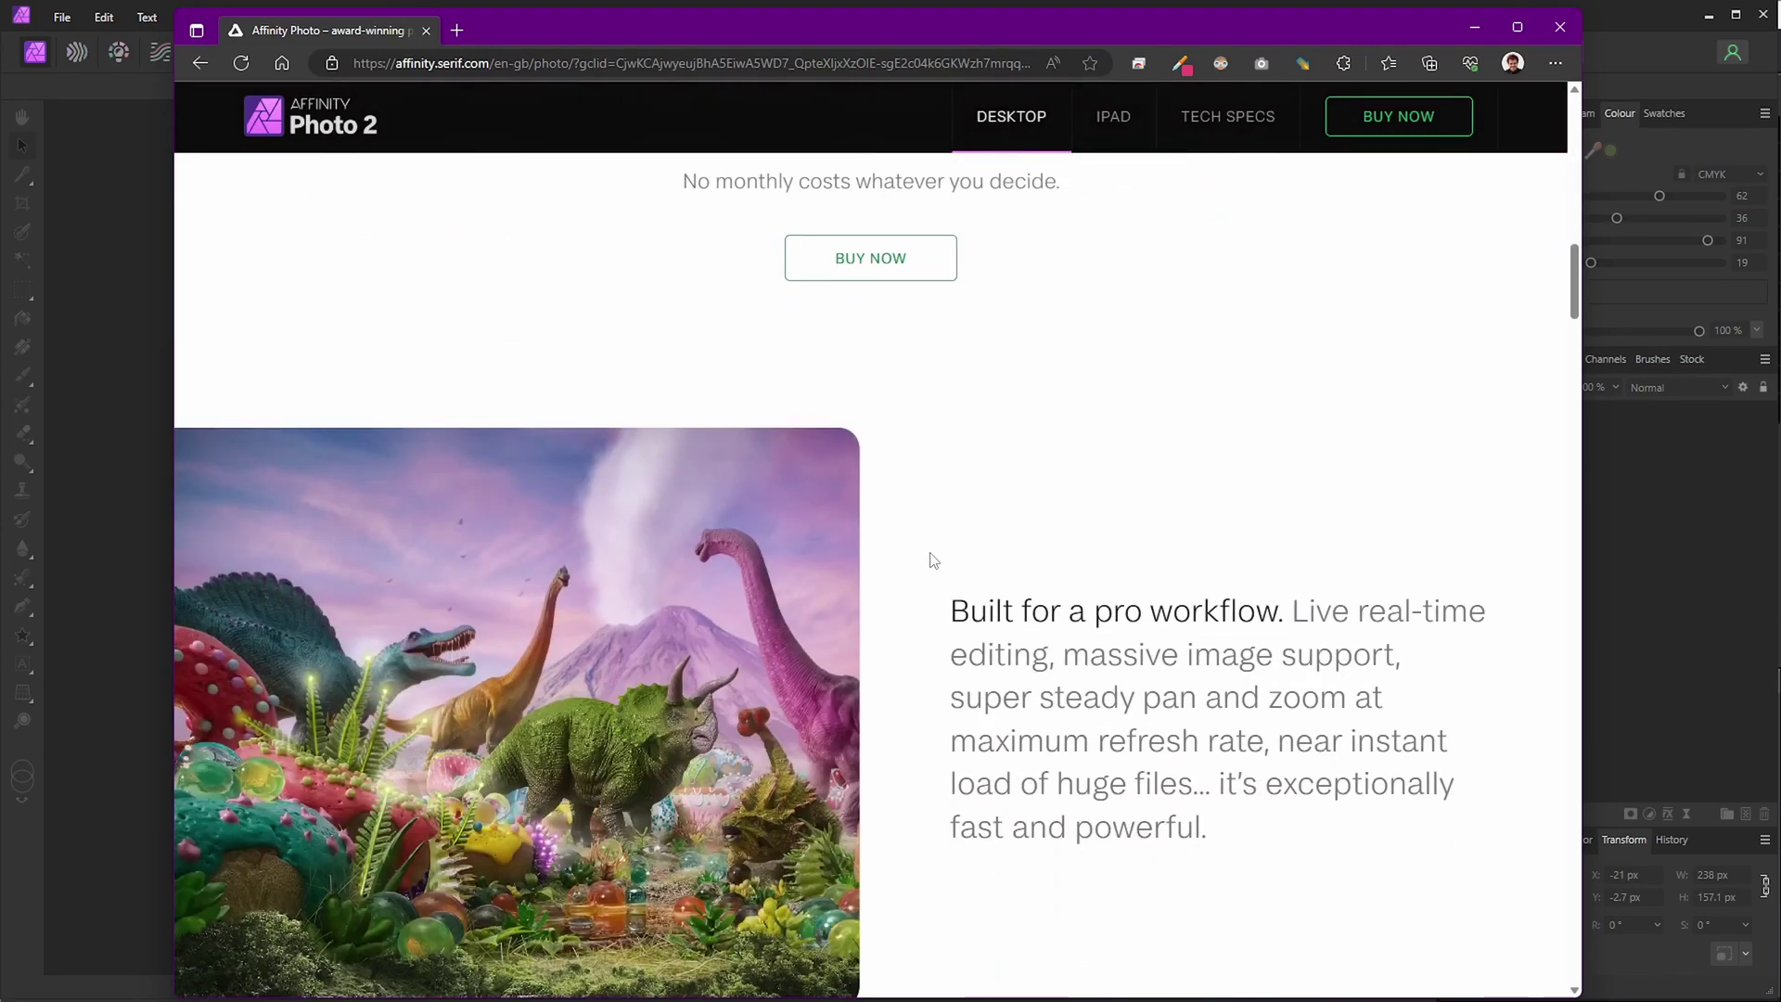
pyautogui.scroll(-13, 933, 561)
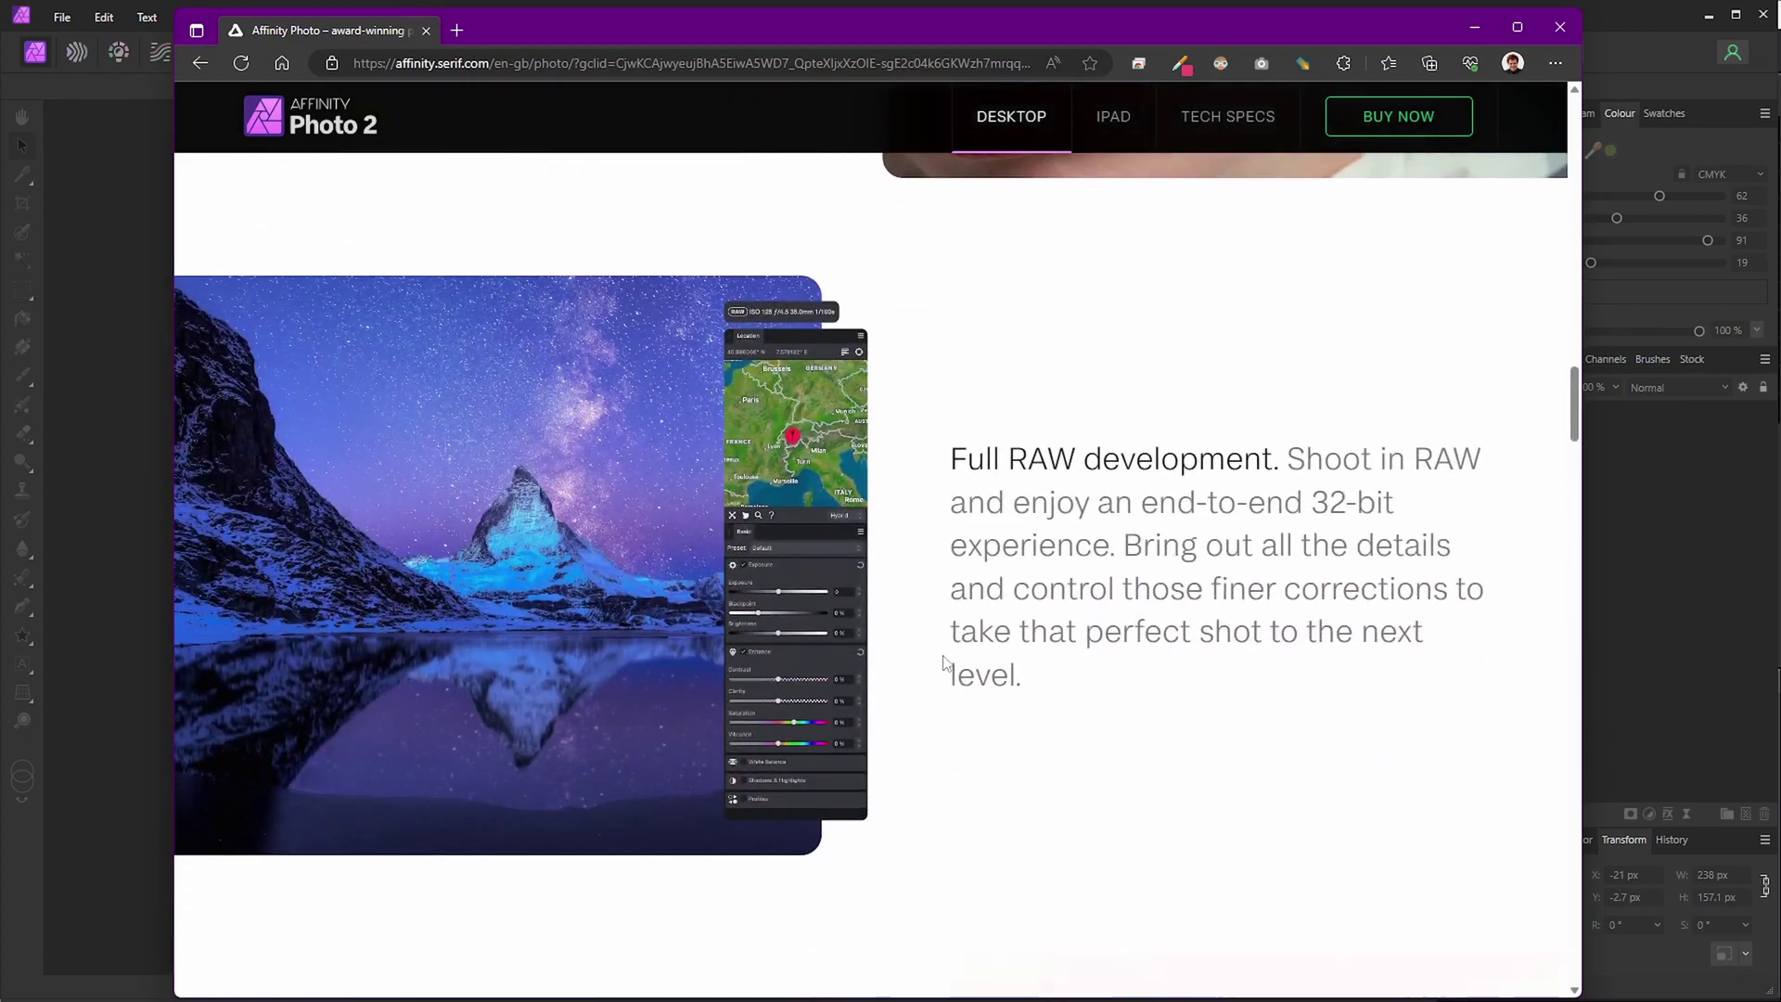
pyautogui.scroll(20, 944, 663)
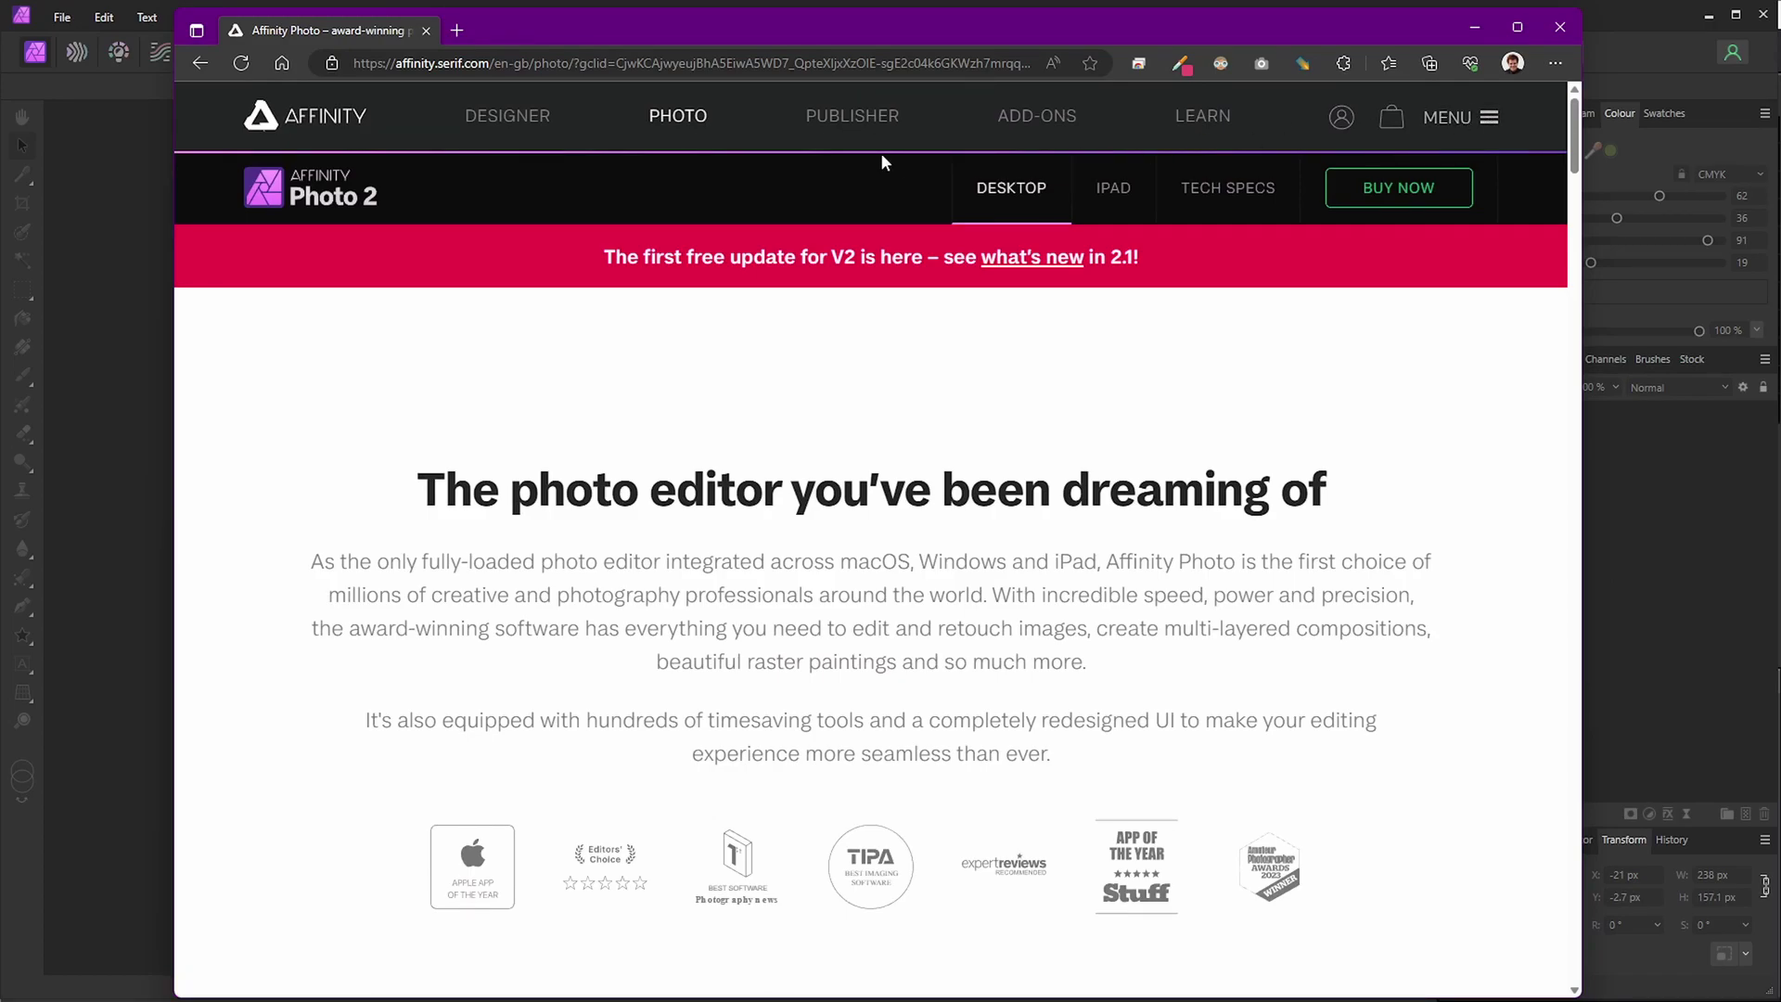
# Go to Affinity's Purchase Options page and review the £67.99 desktop app prices
pyautogui.click(1452, 118)
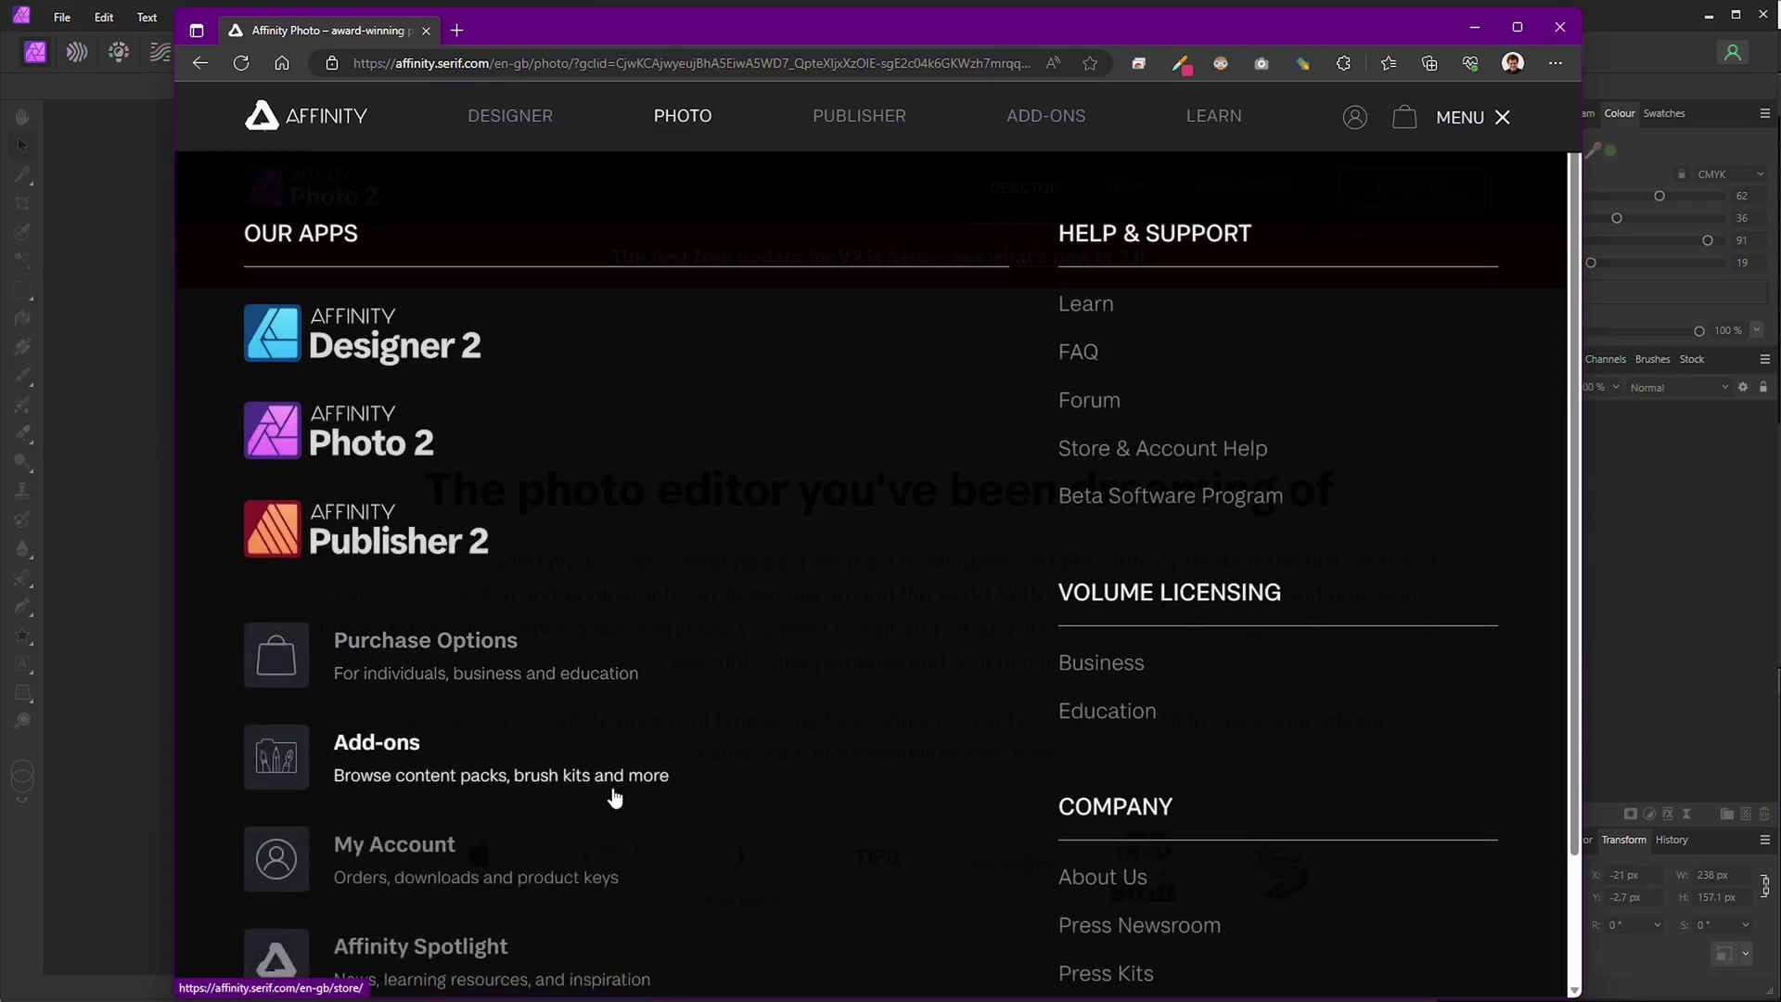
pyautogui.click(535, 778)
pyautogui.moveTo(719, 382); pyautogui.dragTo(904, 652)
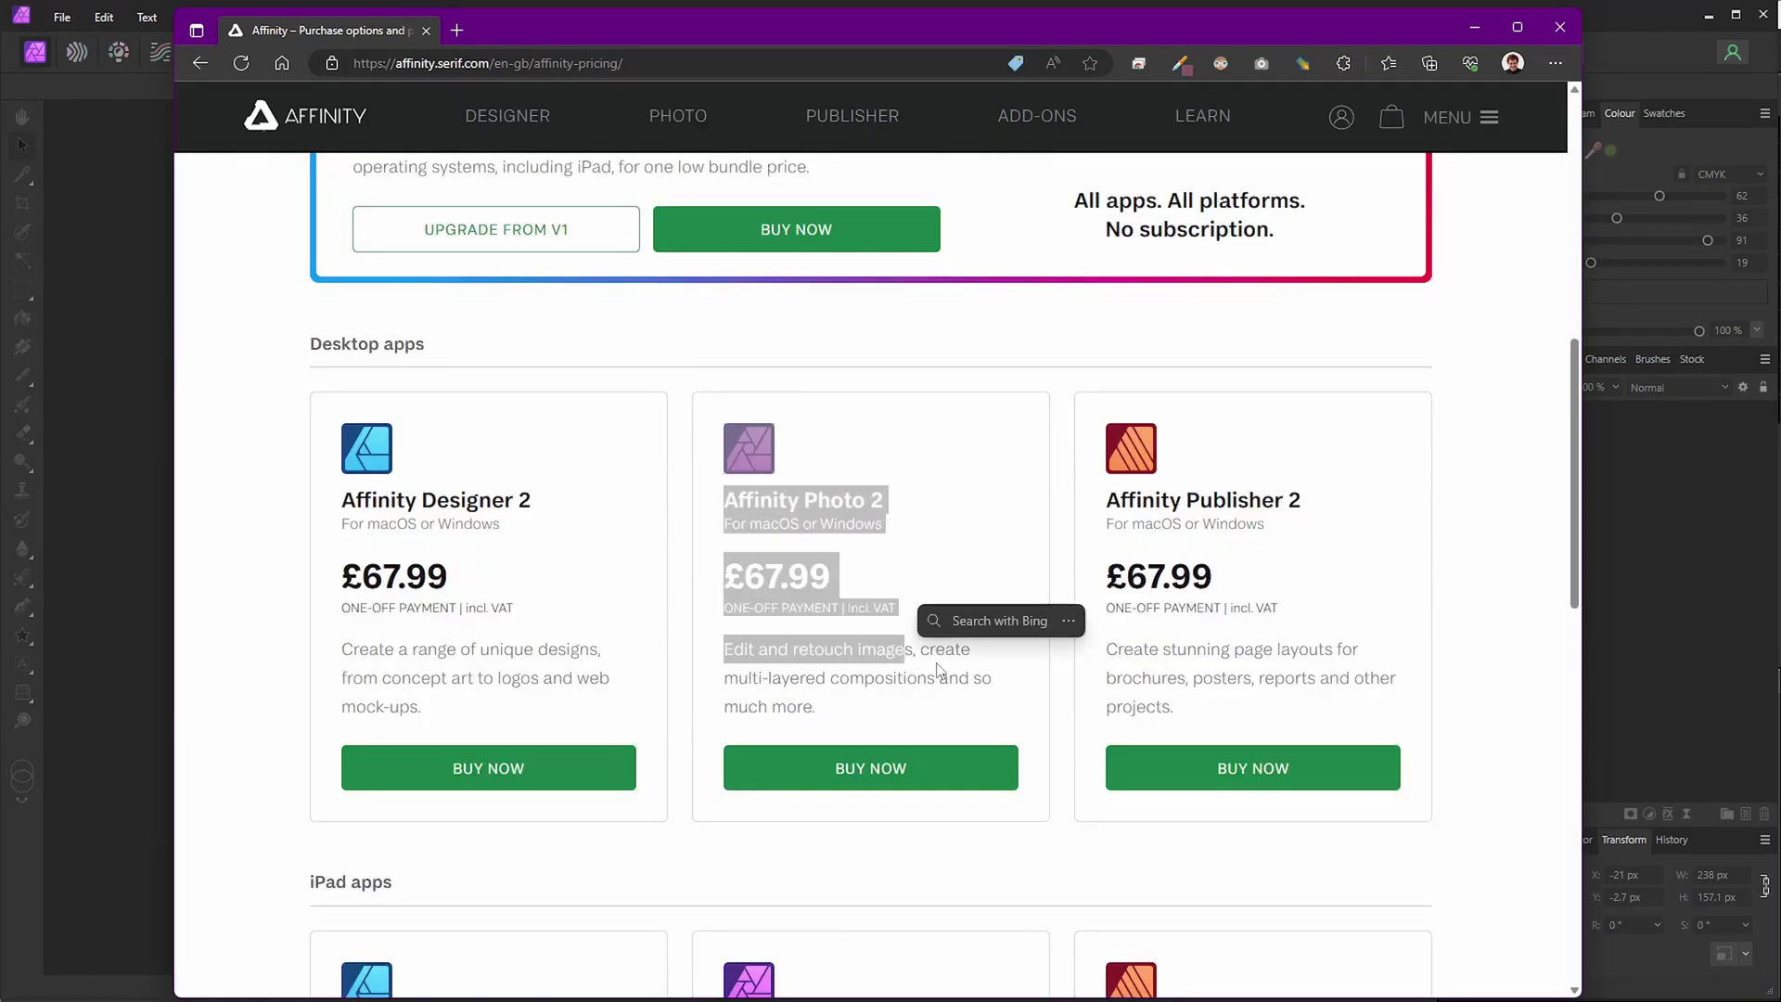
pyautogui.click(937, 670)
pyautogui.scroll(-1, 803, 632)
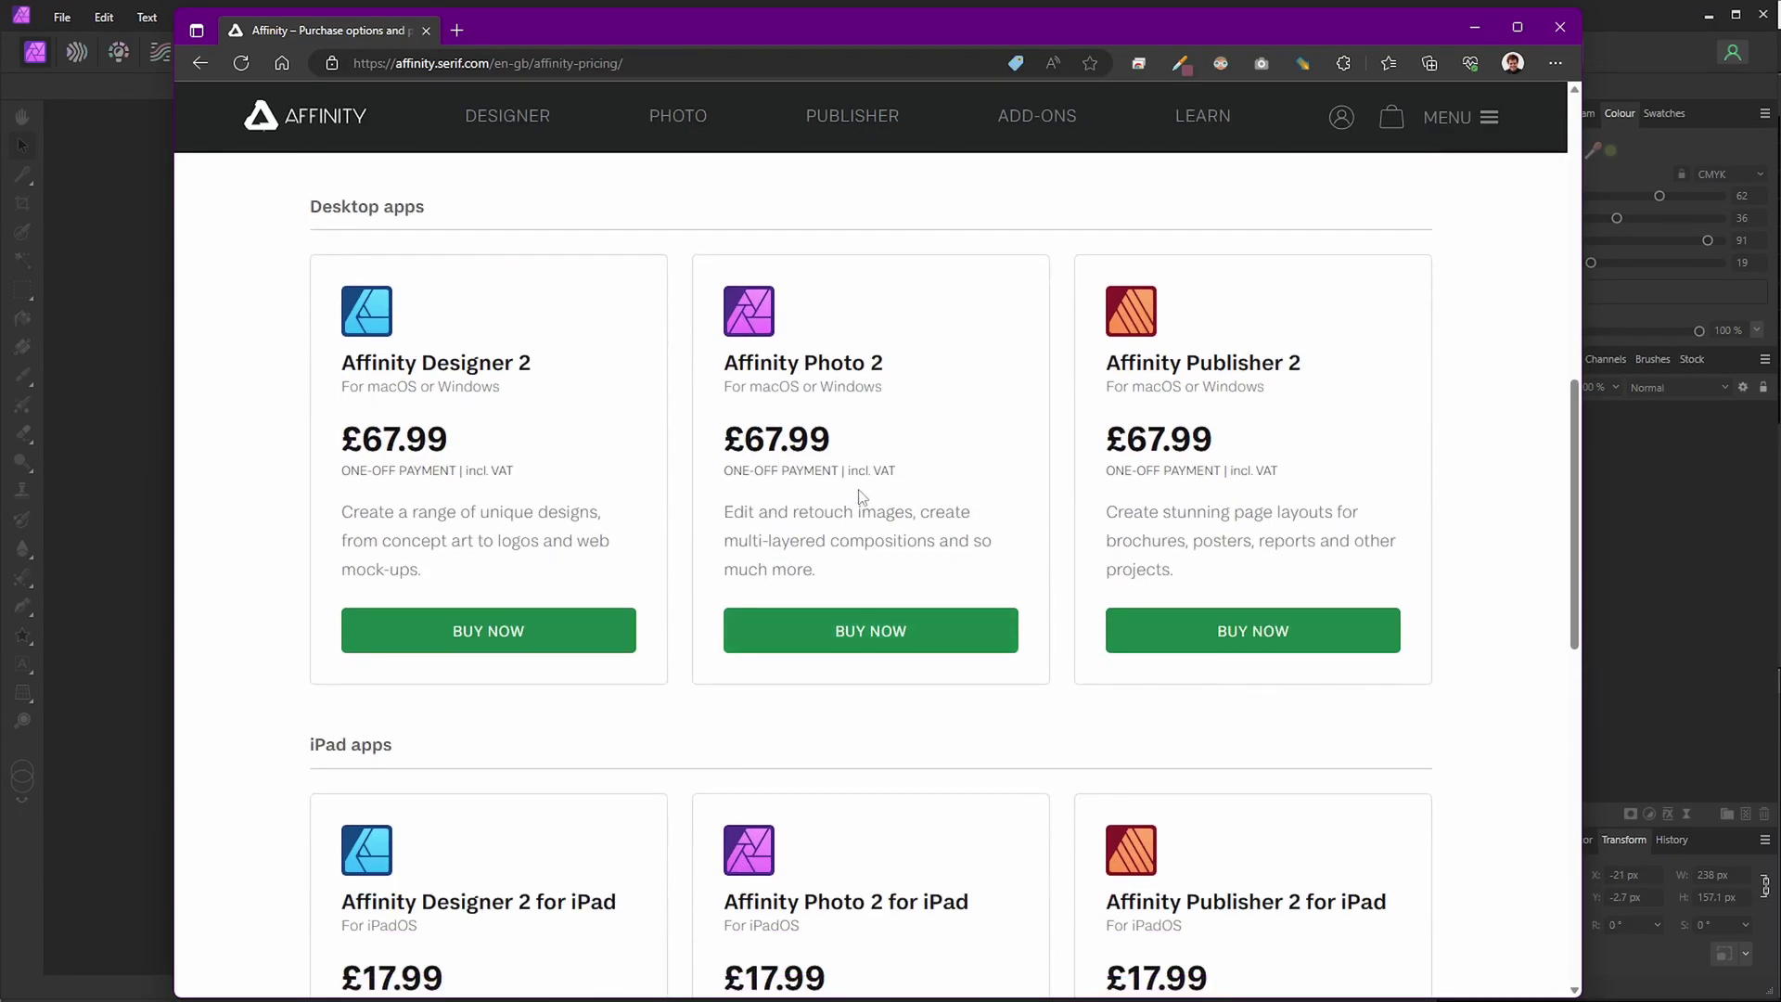
pyautogui.scroll(3, 910, 535)
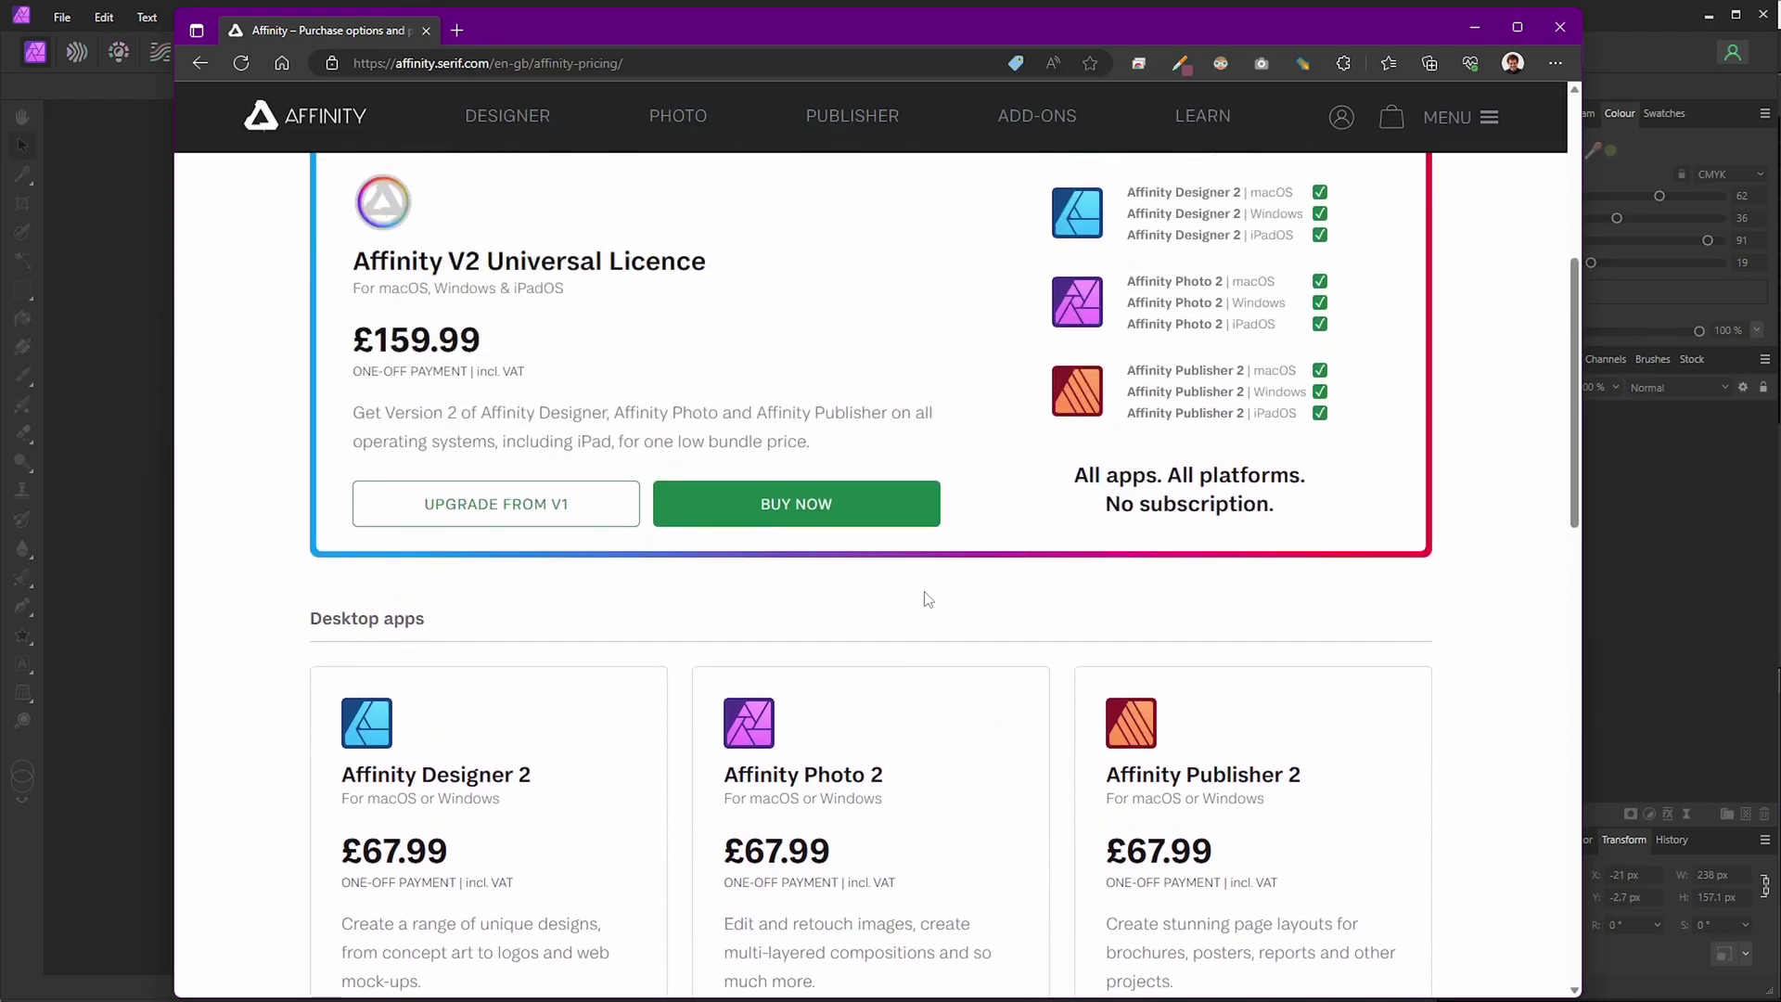
pyautogui.scroll(-1, 835, 751)
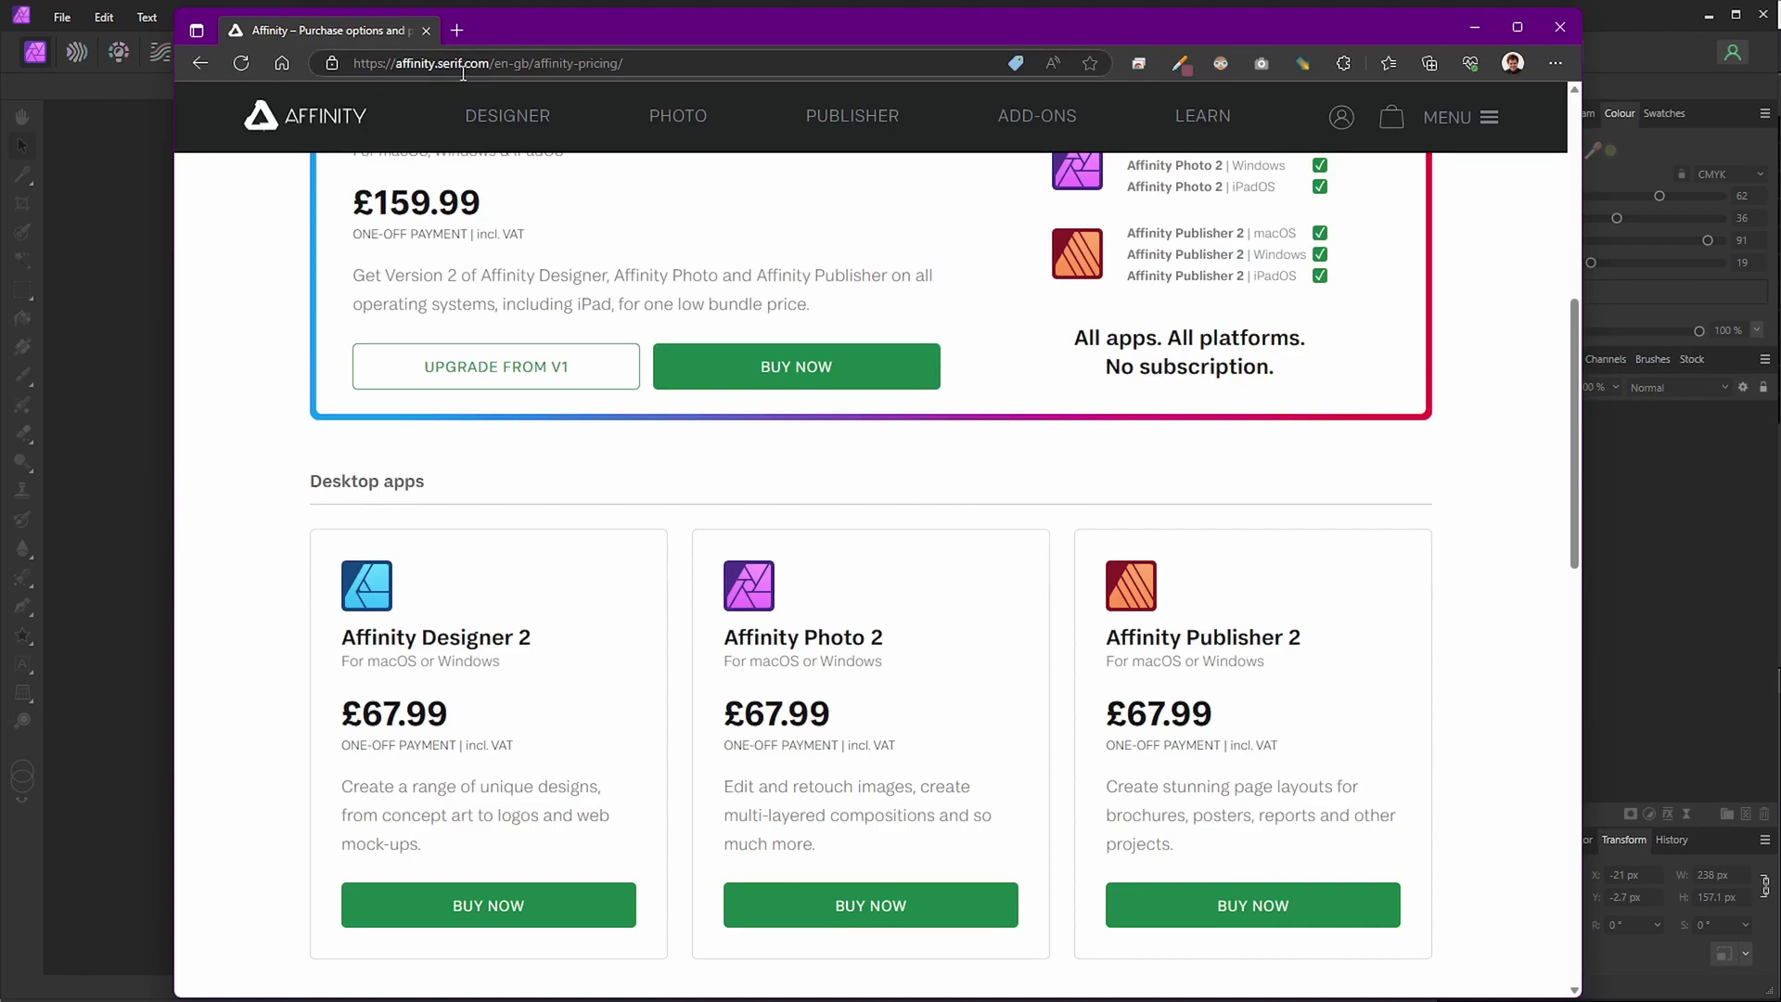
# Close the browser and open Game Boy Splash Screen (Blank).afphoto from Assets > Aseprite
pyautogui.click(426, 32)
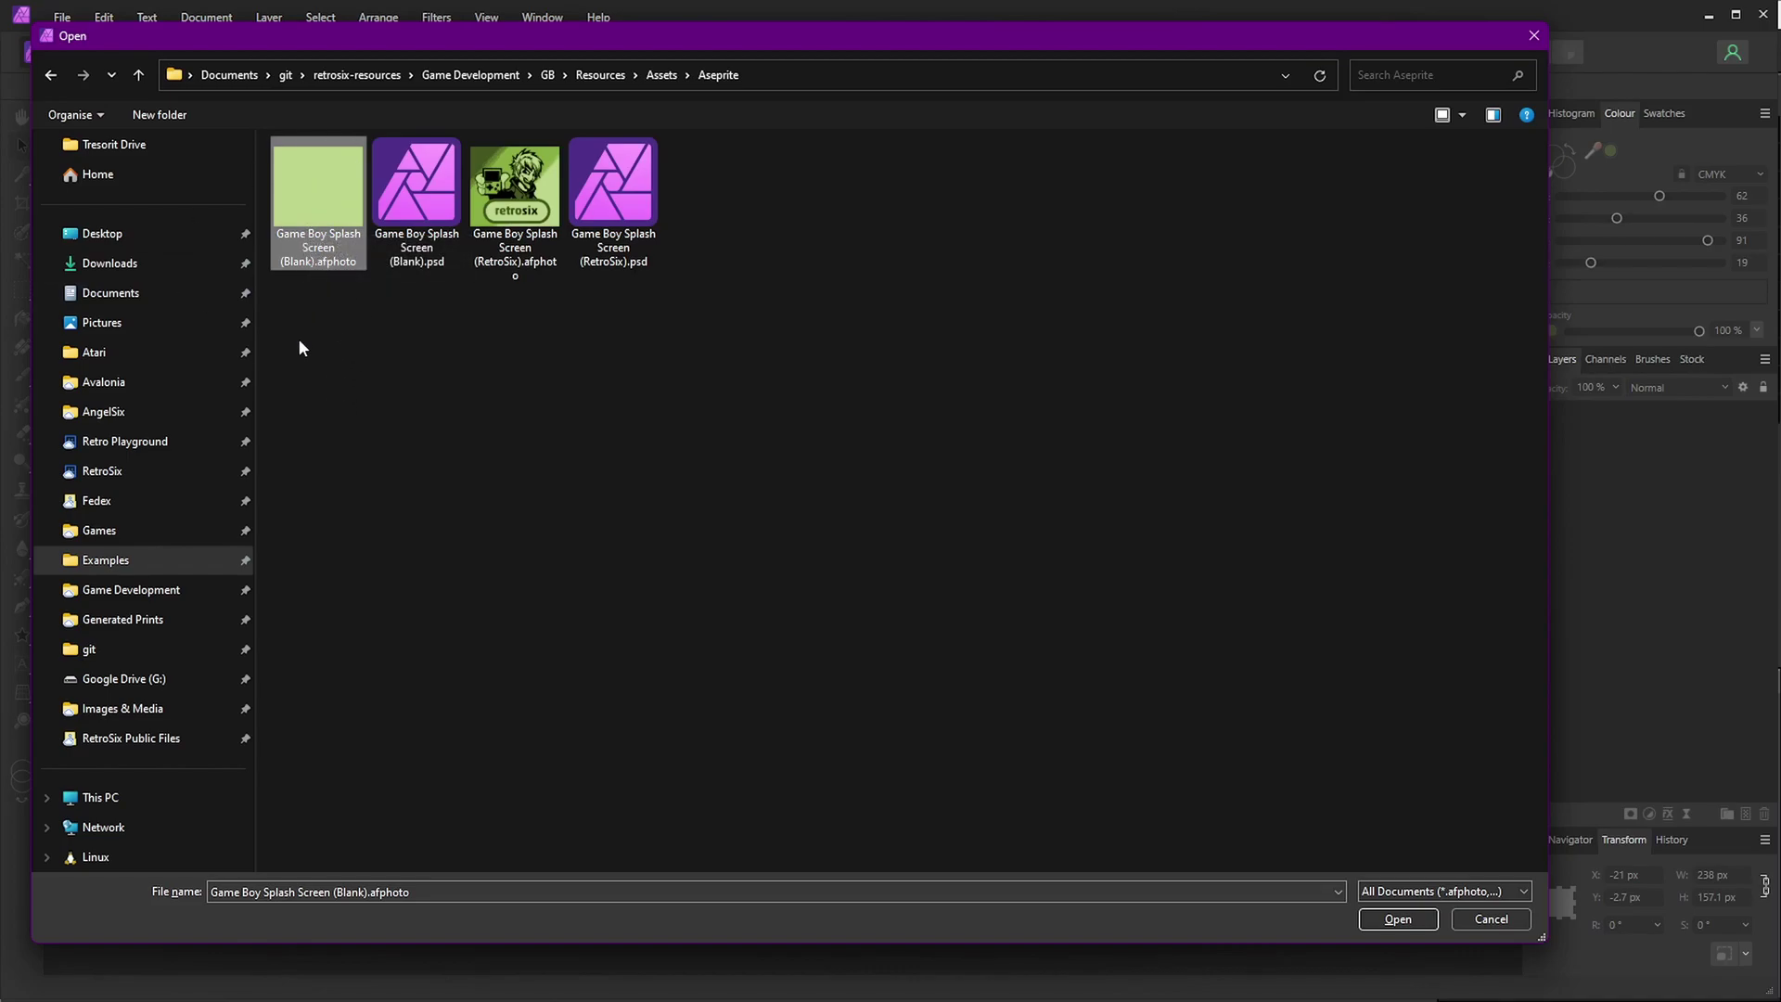
pyautogui.click(415, 271)
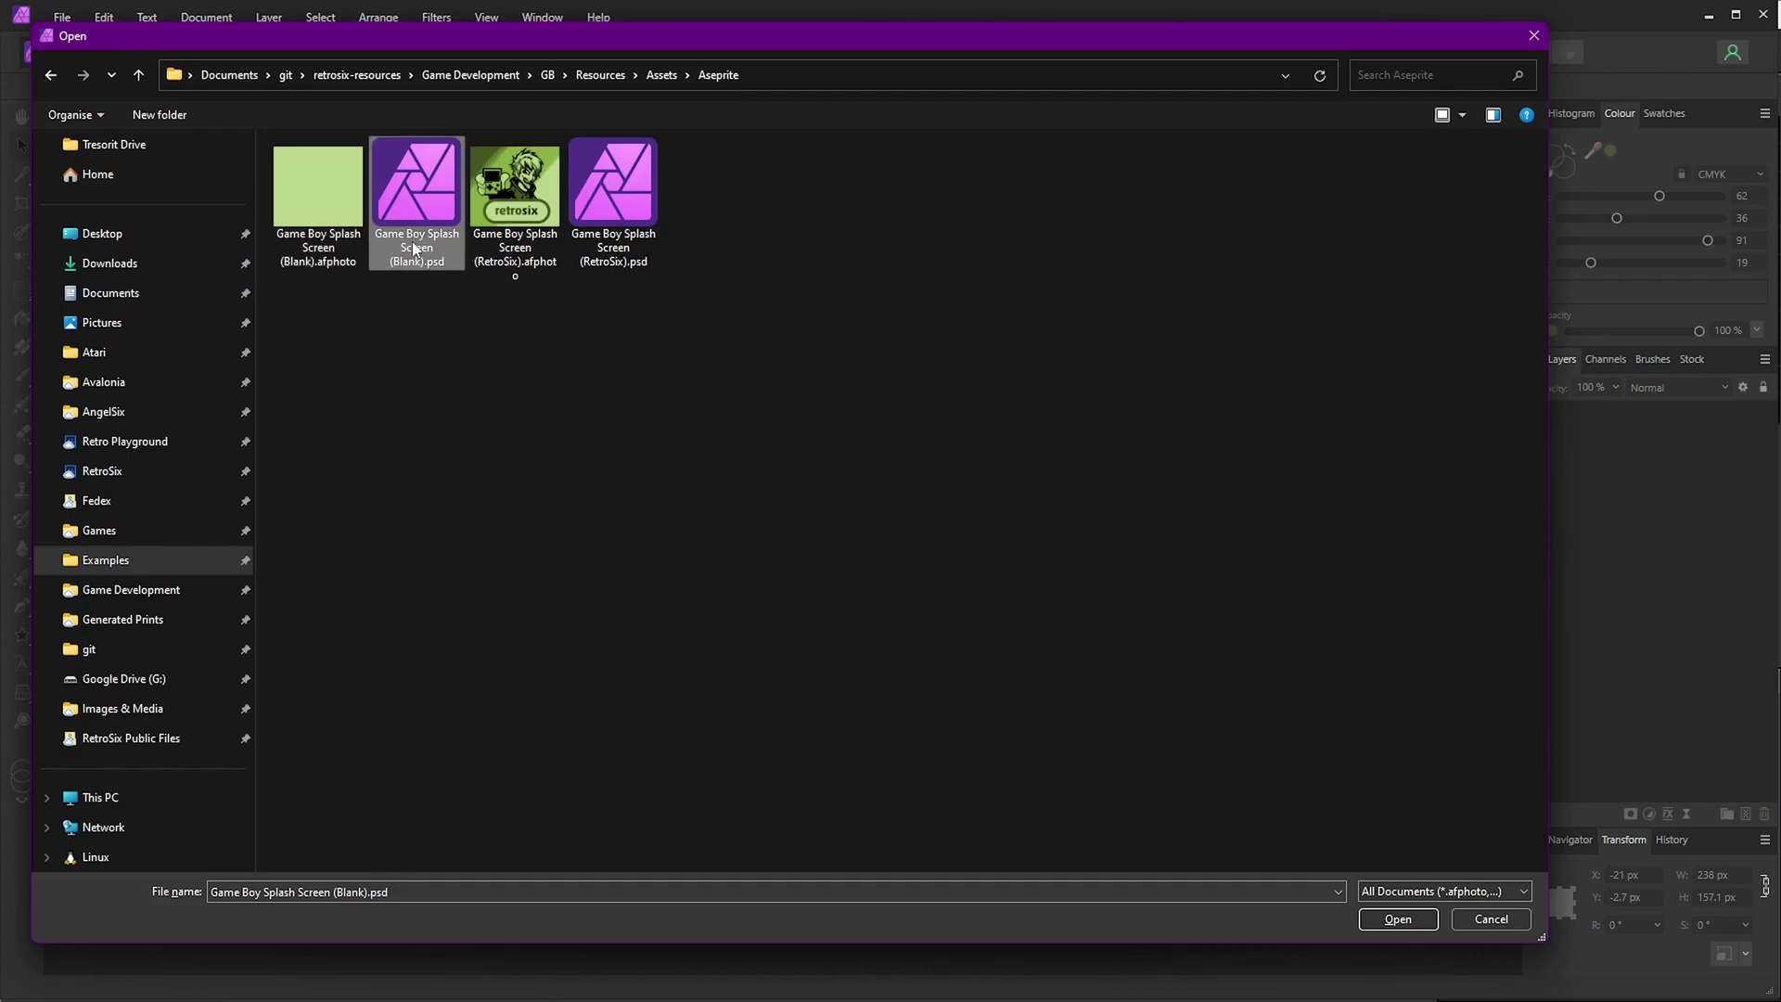
pyautogui.doubleClick(343, 209)
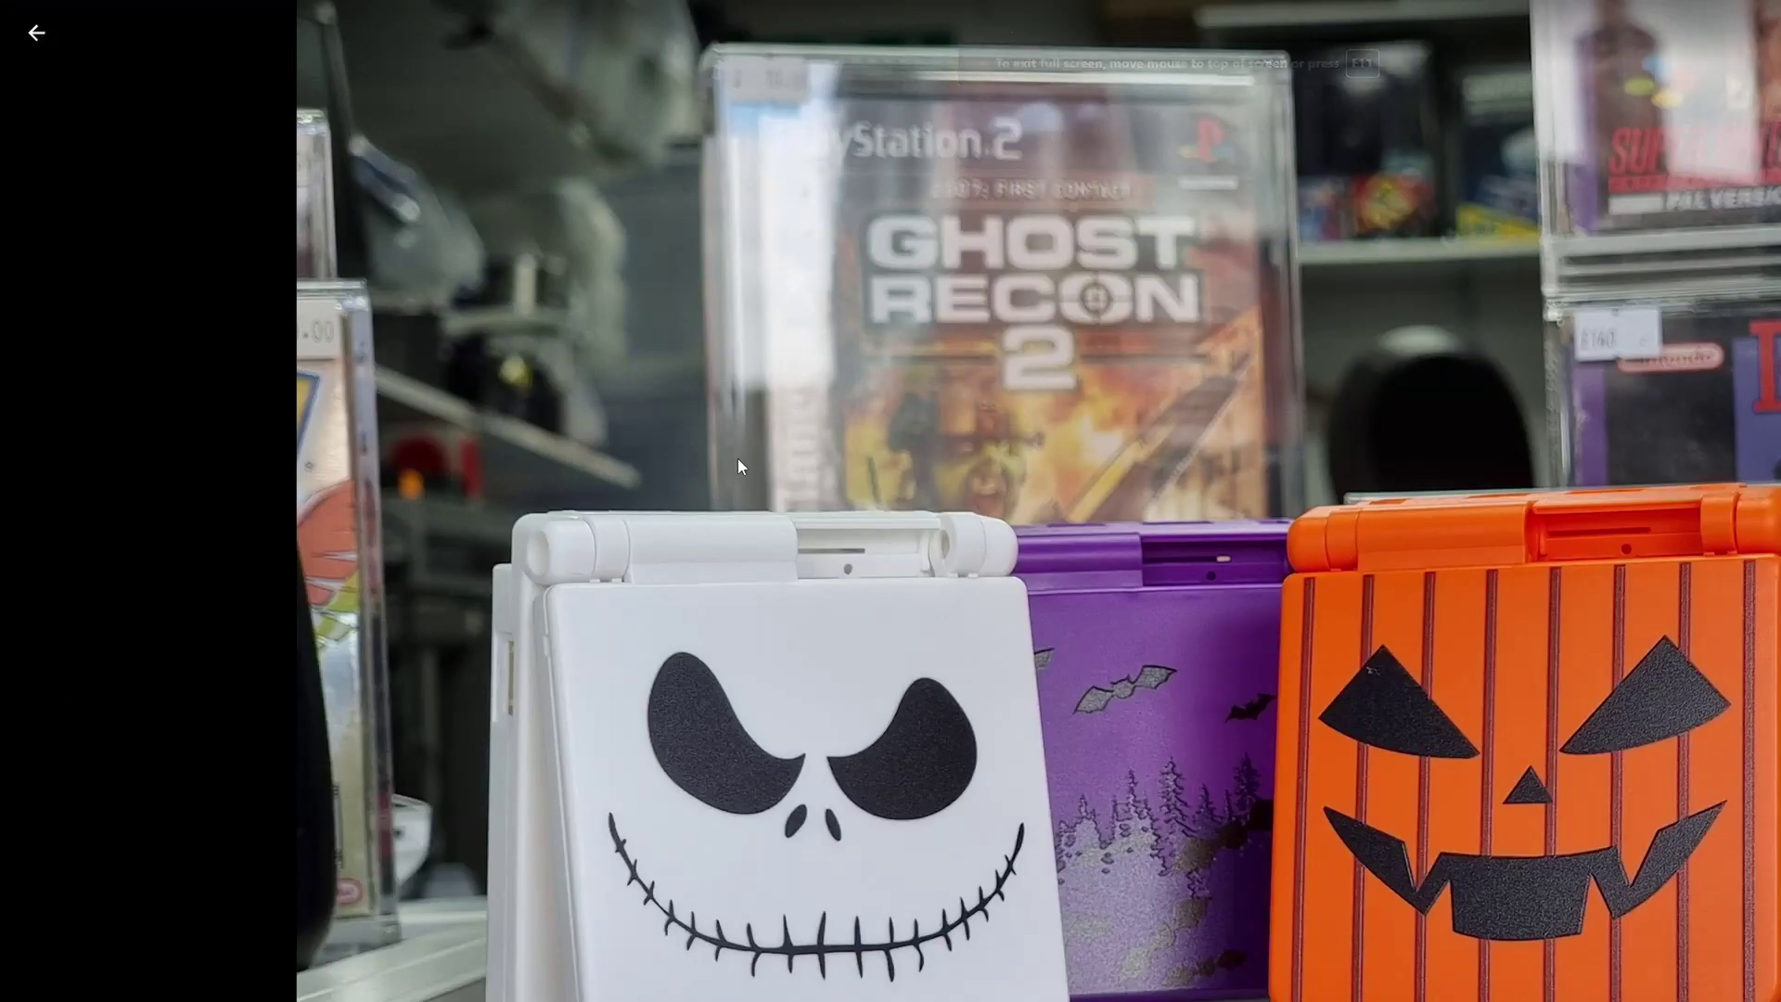
# Copy the Halloween Game Boy photo to the clipboard and switch back to Affinity Photo
pyautogui.rightClick(782, 559)
pyautogui.click(859, 647)
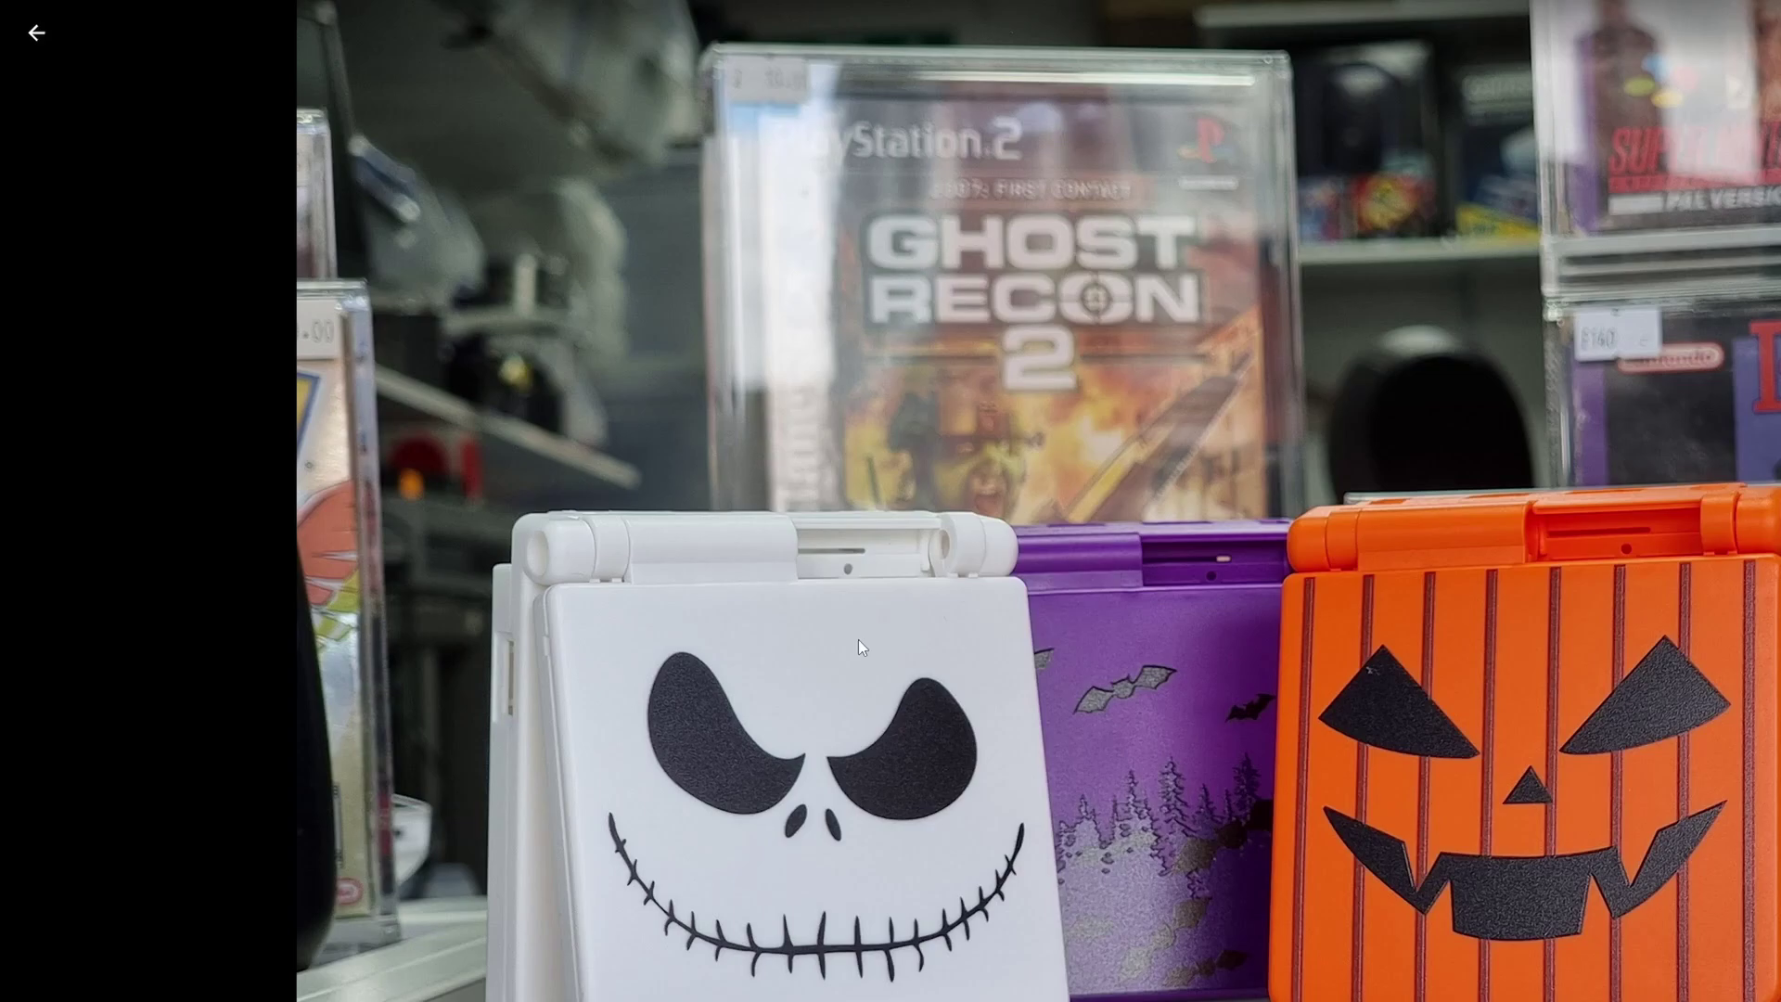
pyautogui.hotkey('alt', 'Tab')
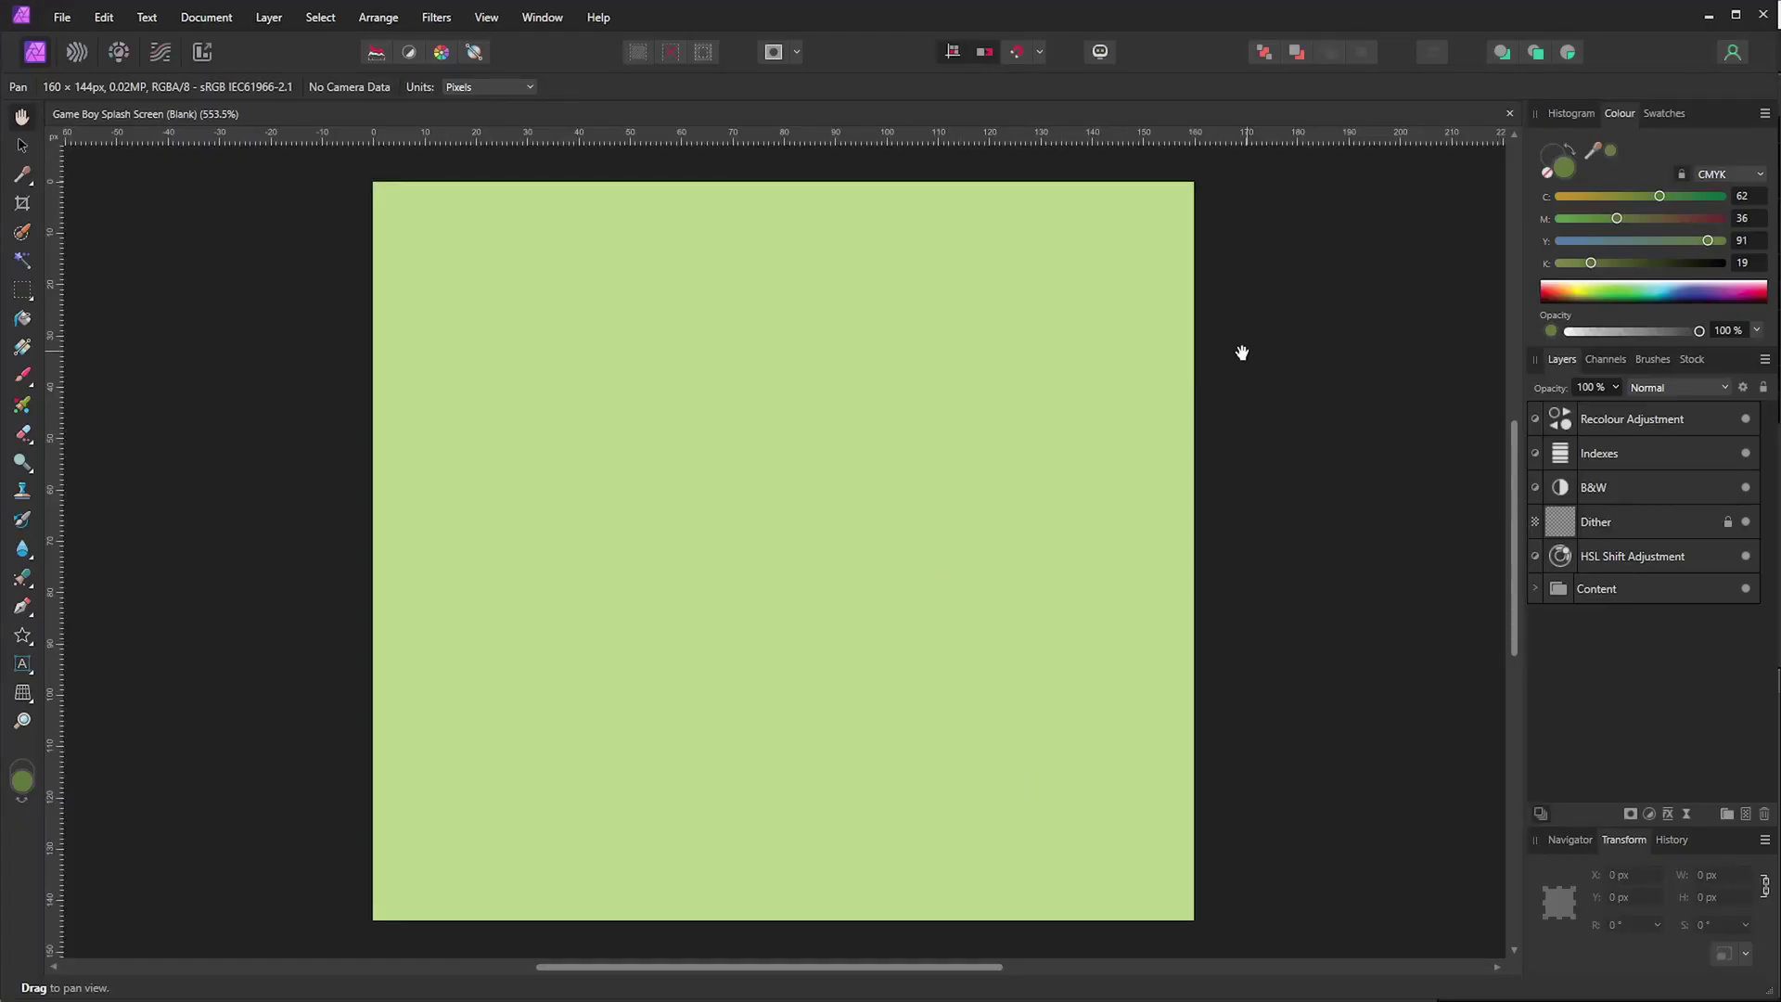
# Expand the Content group and paste the 1920×1440 Halloween photo above the Artwork Here layer
pyautogui.click(1599, 594)
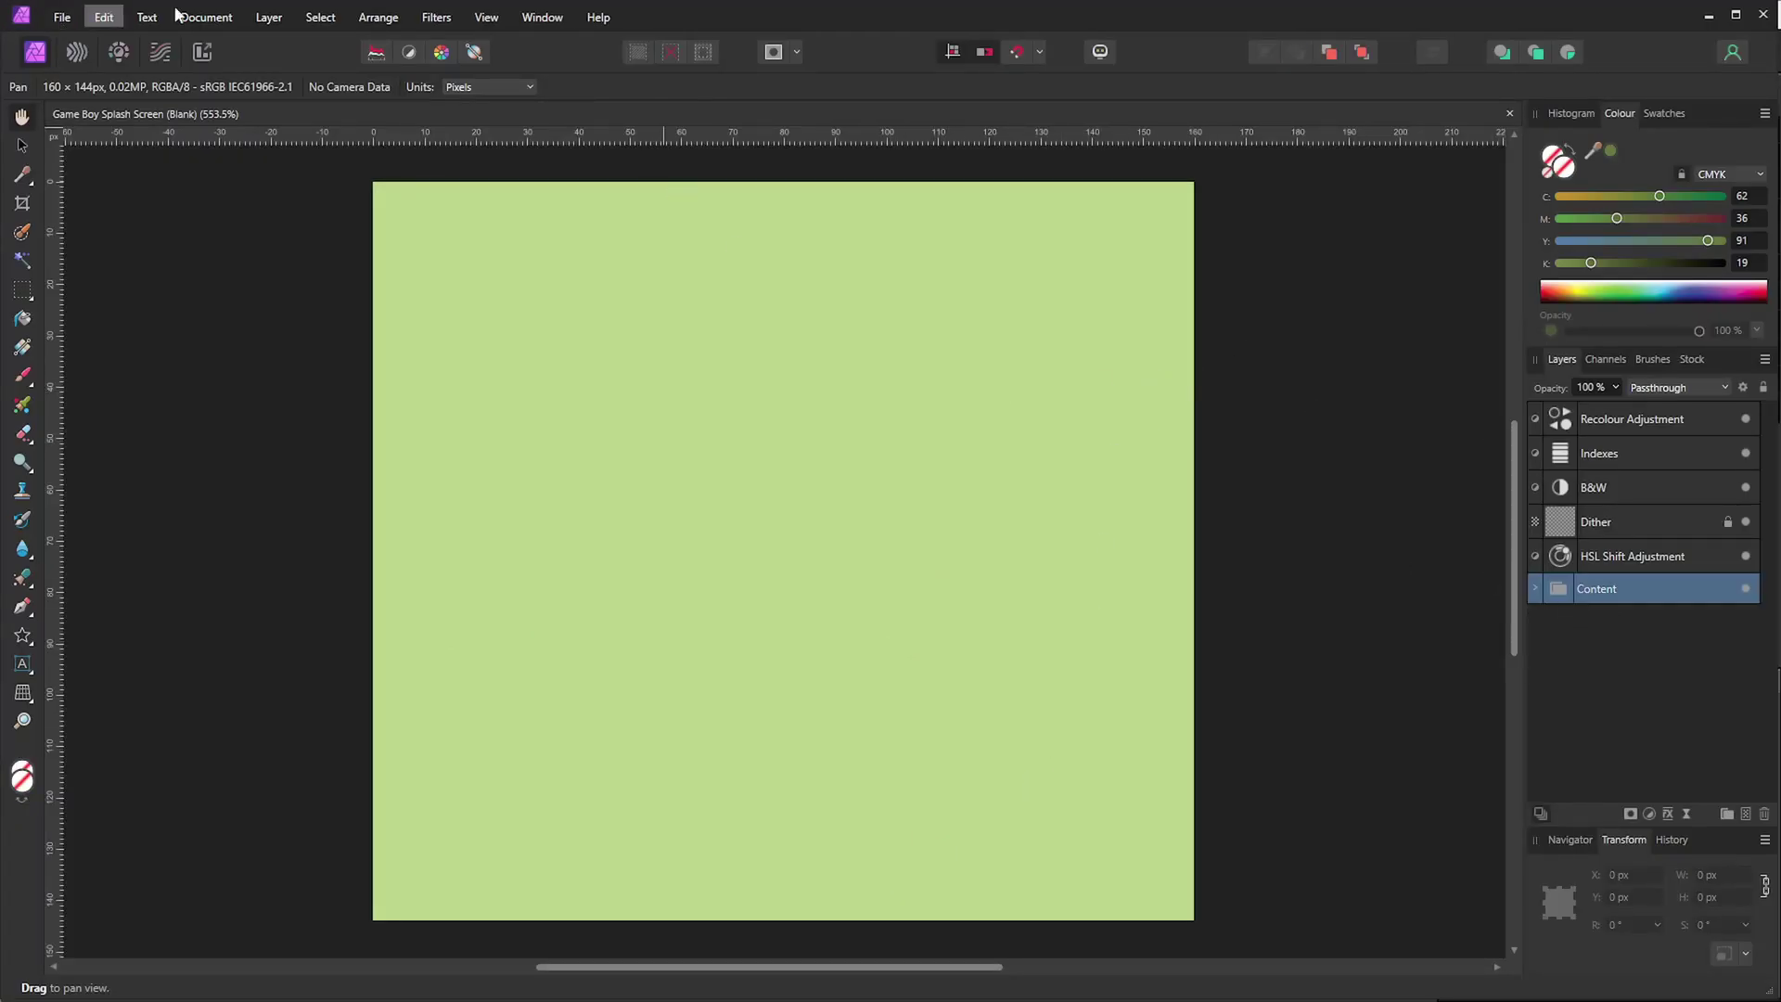
pyautogui.click(1537, 588)
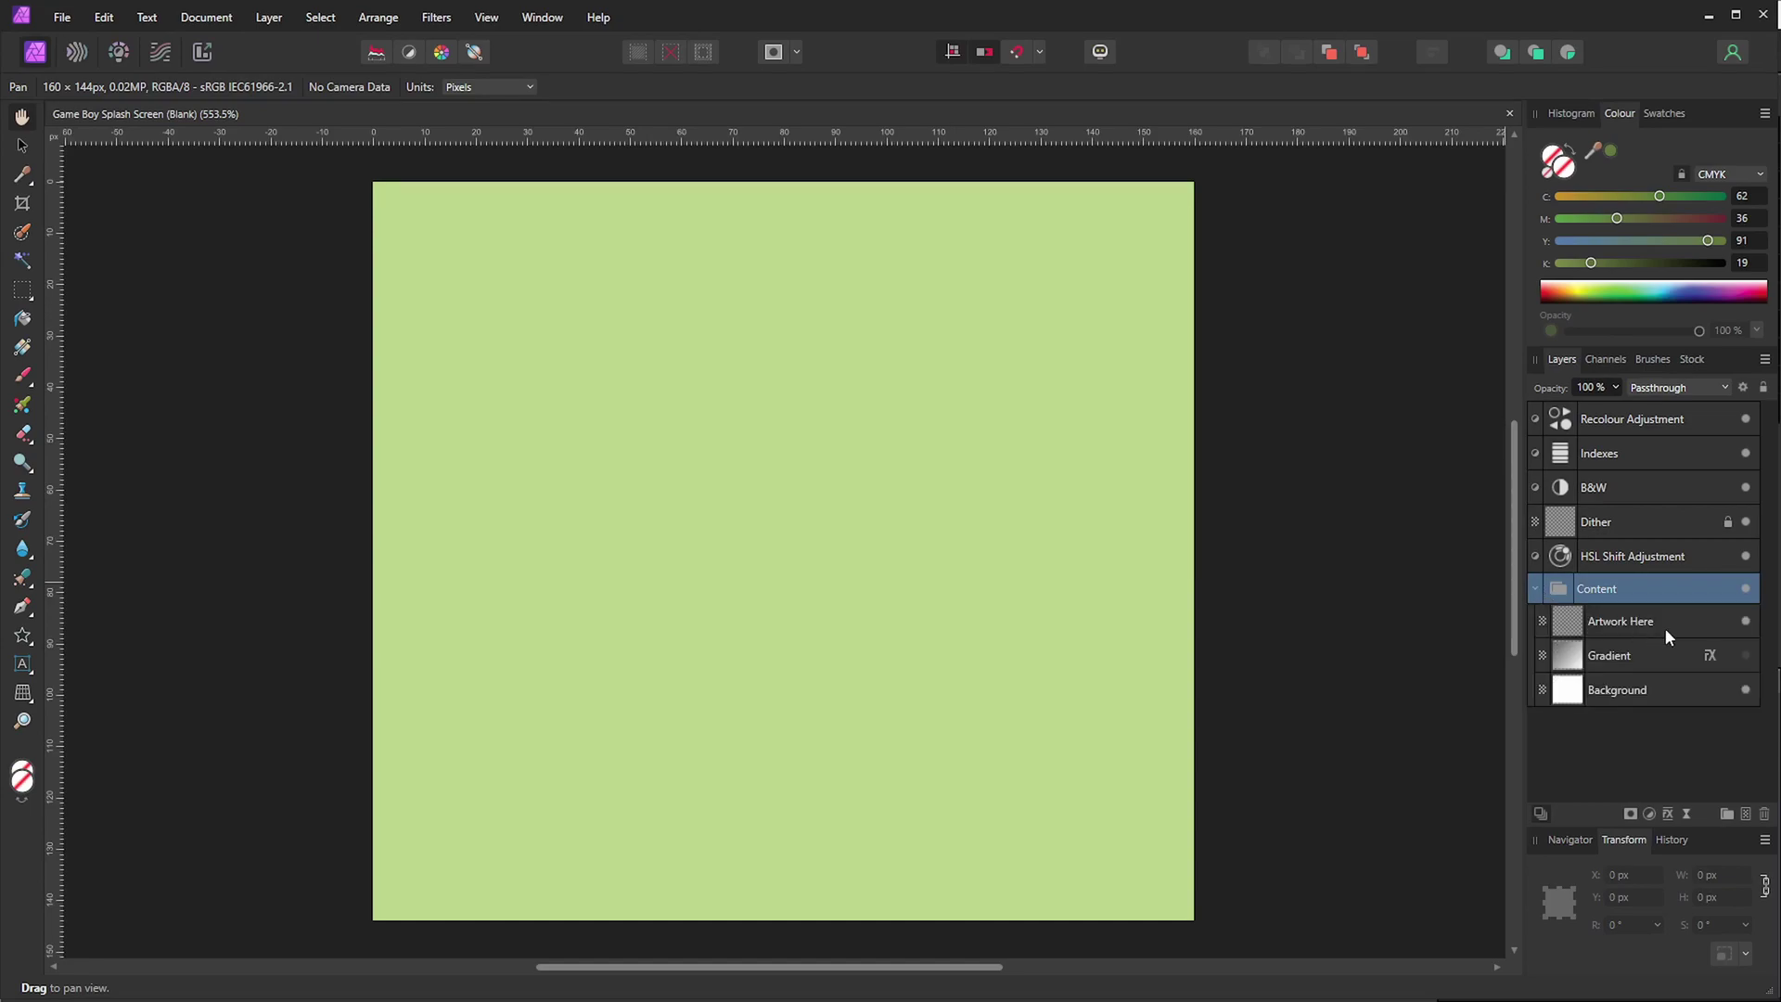
pyautogui.click(1647, 626)
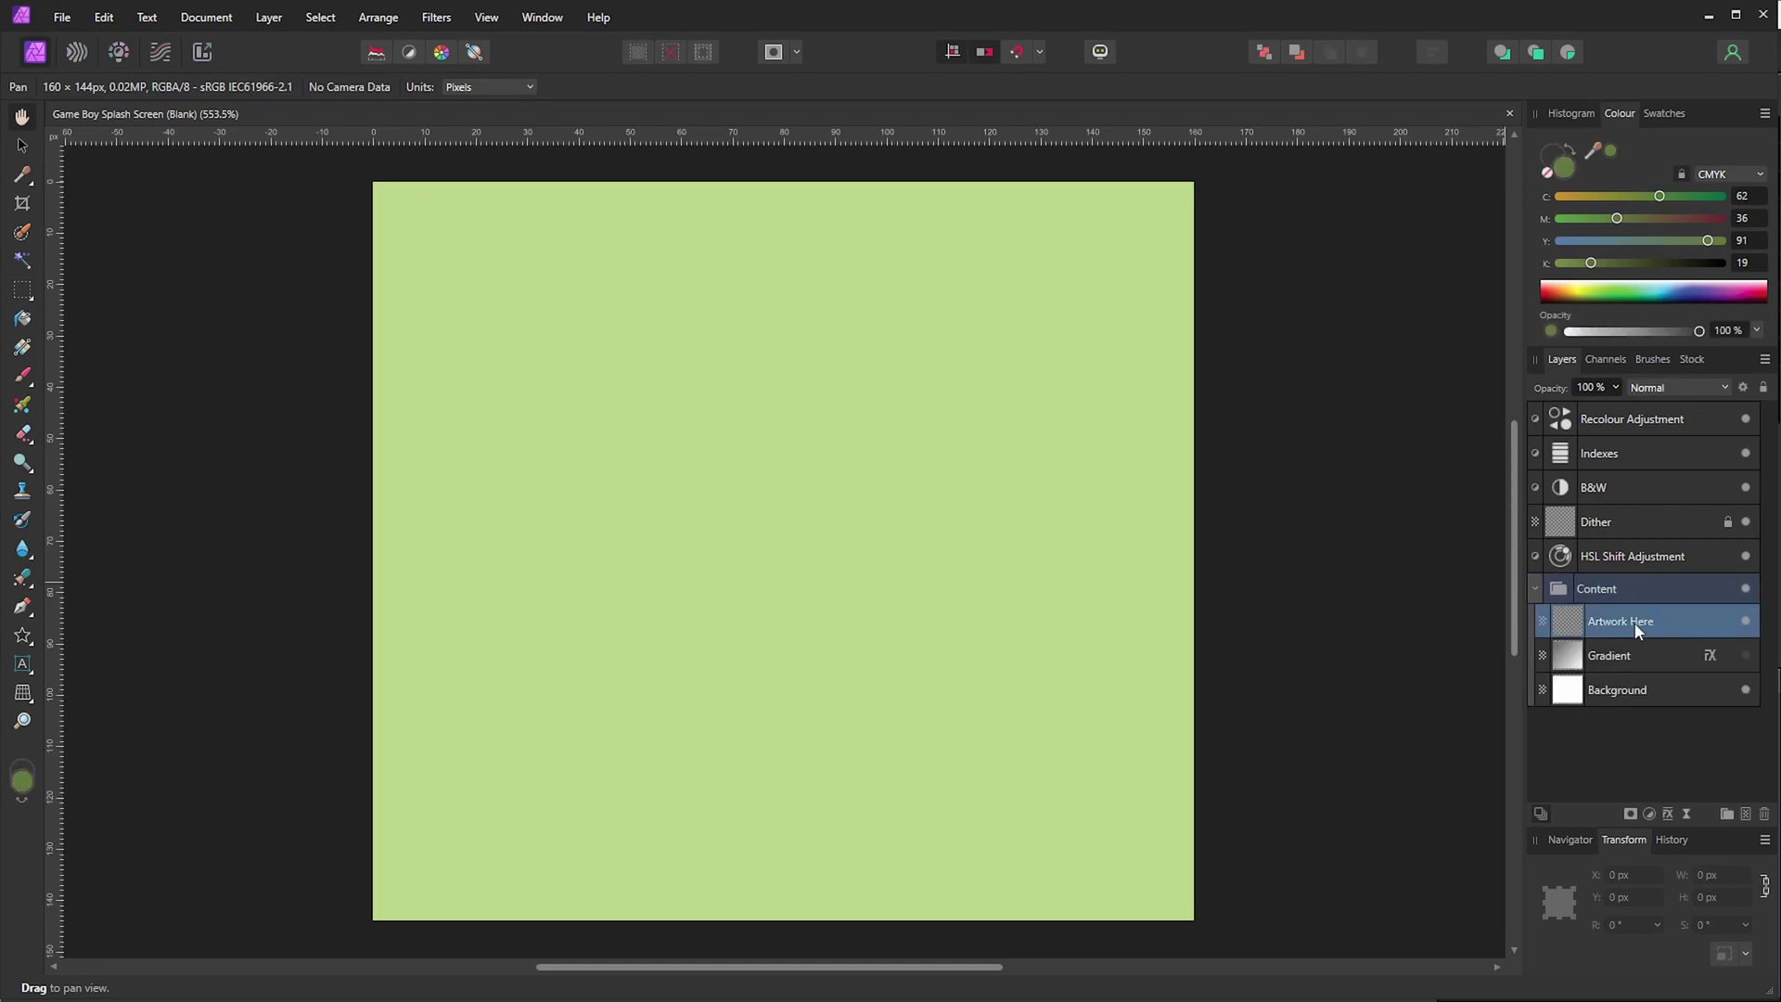
pyautogui.moveTo(834, 468); pyautogui.dragTo(839, 466)
pyautogui.hotkey('ctrl', 'v')
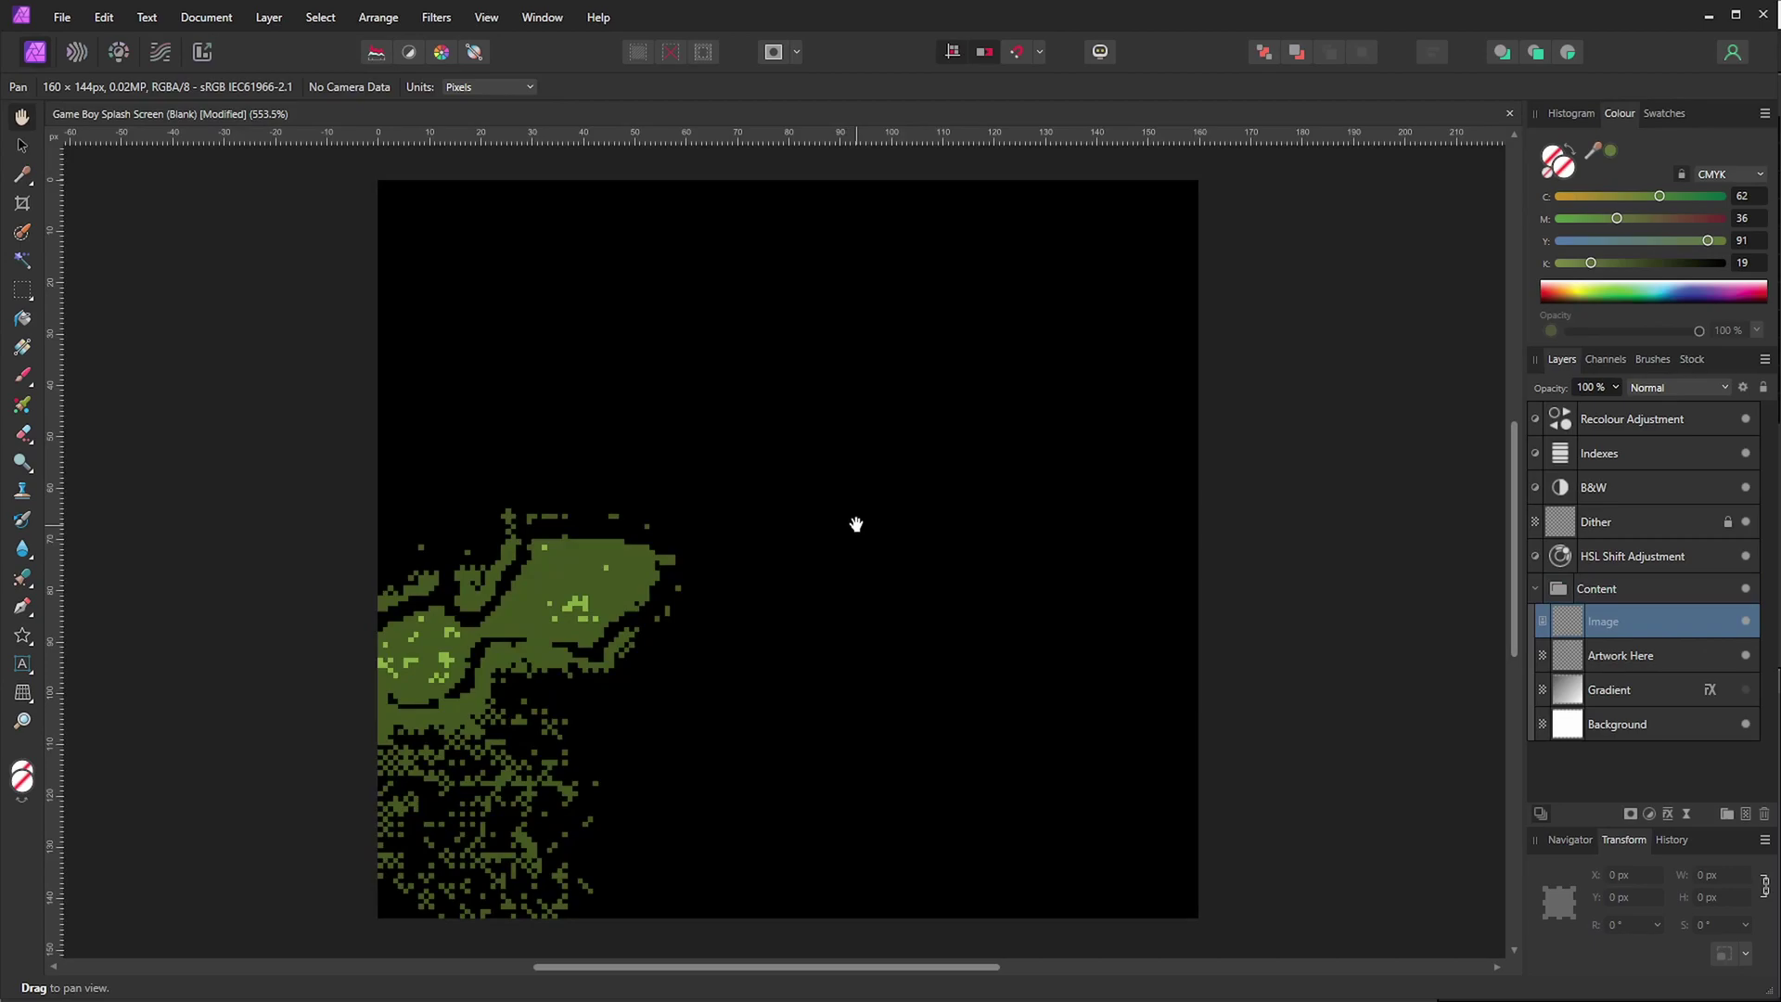
pyautogui.scroll(-7, 747, 542)
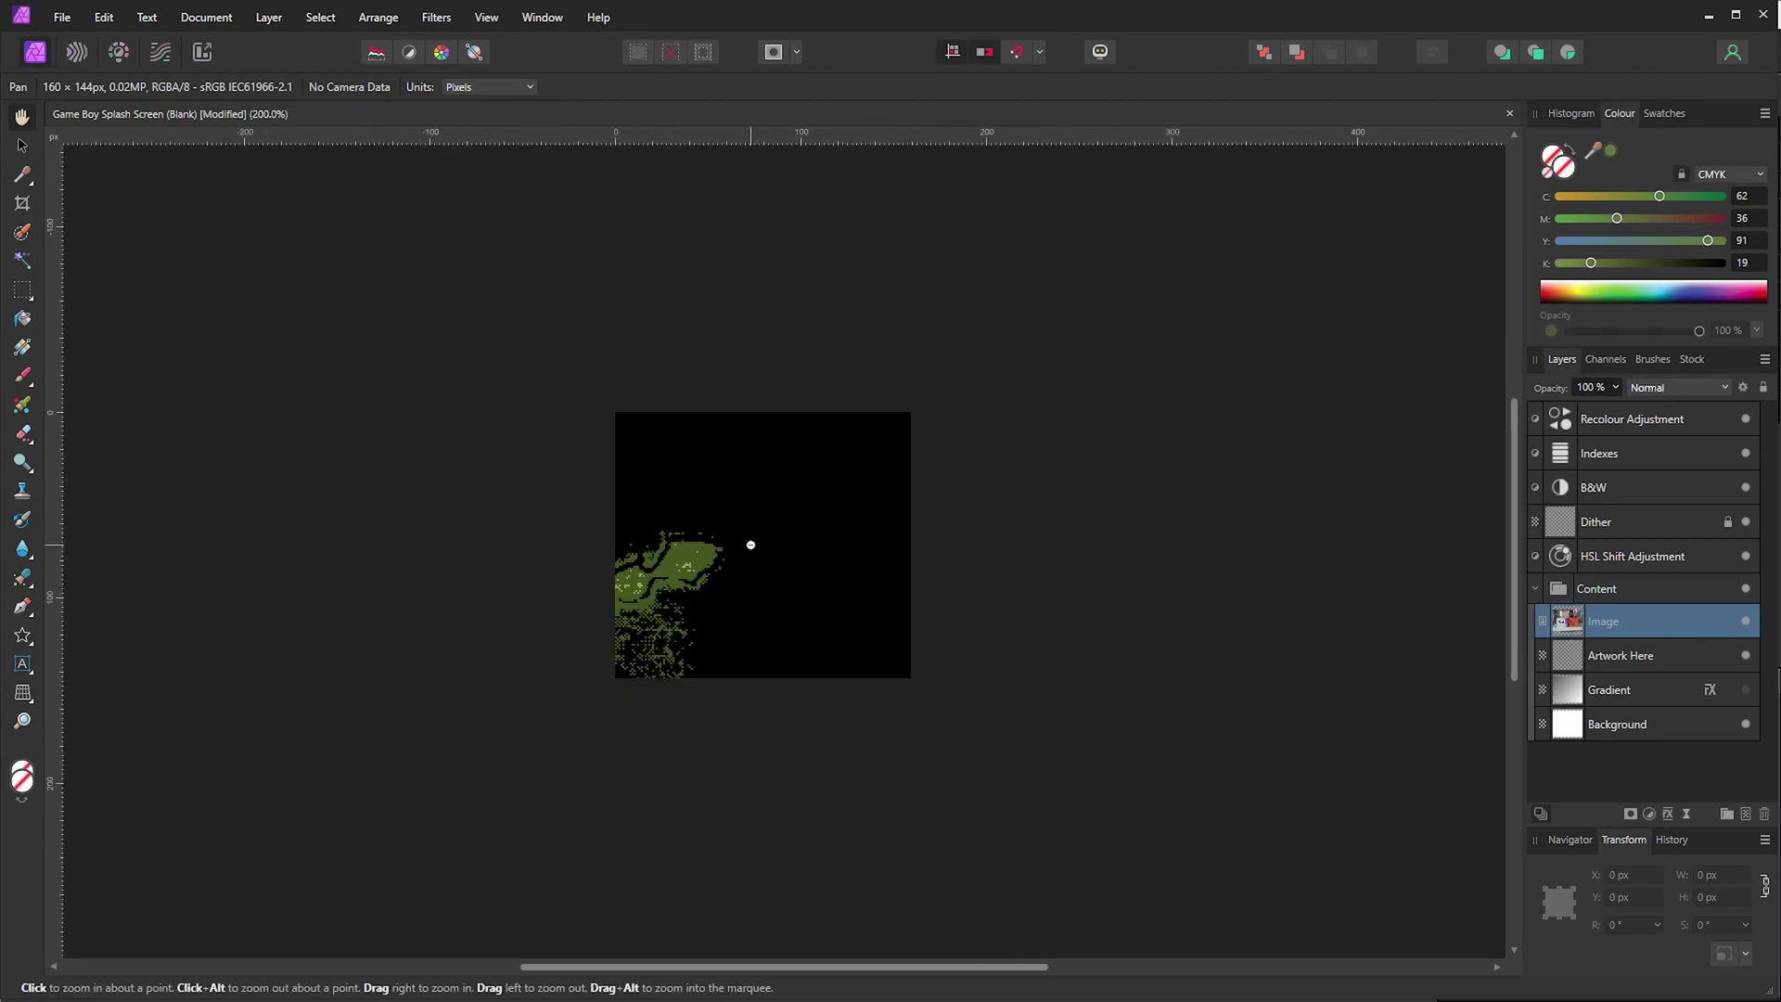
pyautogui.scroll(-3, 748, 580)
# Shrink the photo to about 225×169 px and position it so both Game Boy cases fit the canvas
pyautogui.press('v')
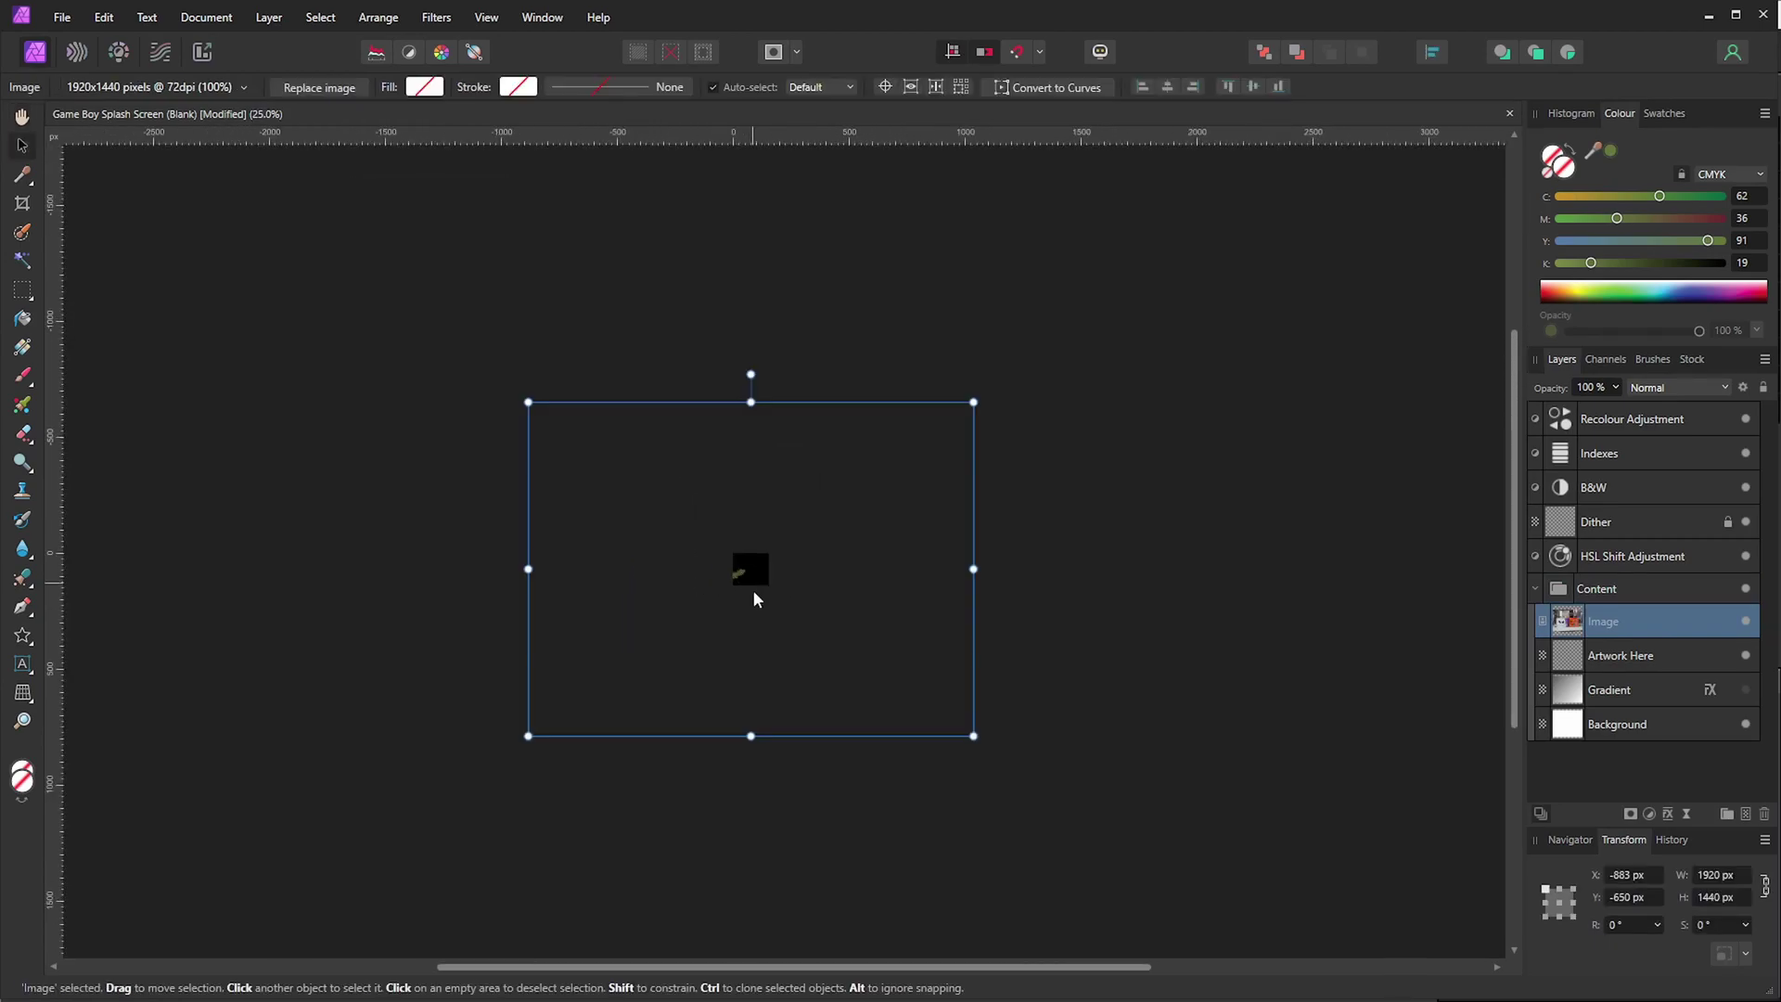
pyautogui.moveTo(967, 733); pyautogui.dragTo(766, 581)
pyautogui.hotkey('ctrl', '0')
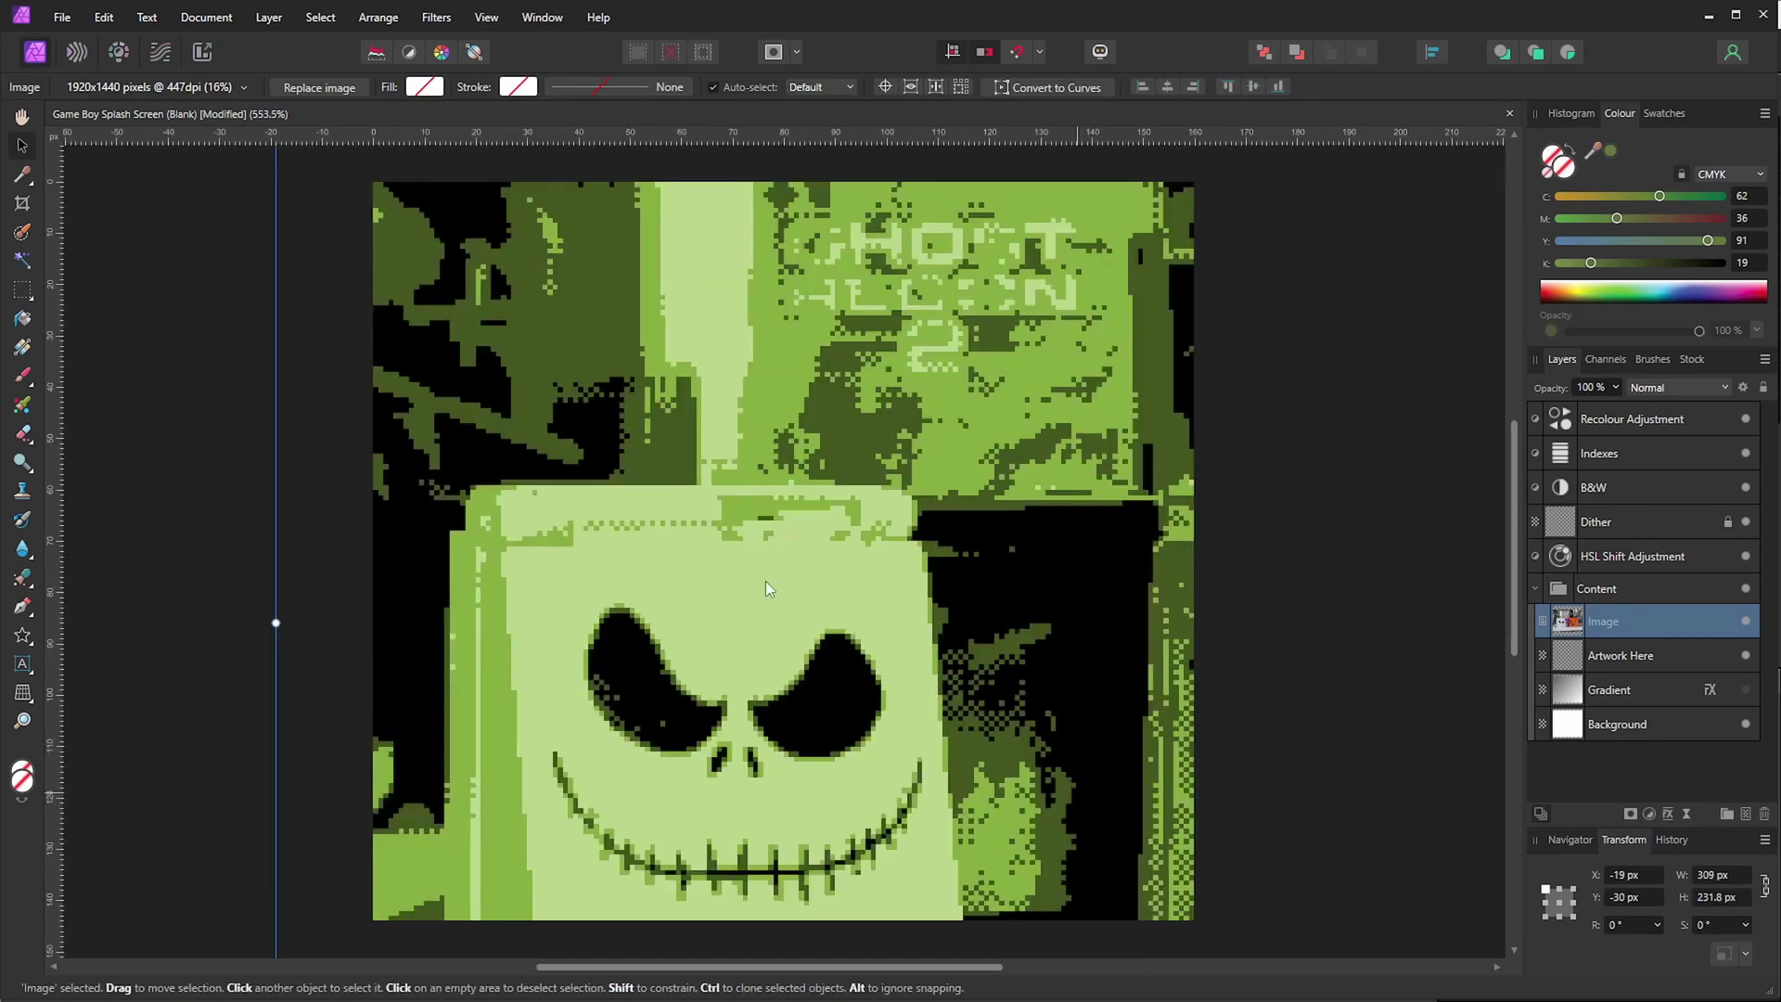
pyautogui.moveTo(853, 655); pyautogui.dragTo(1029, 532)
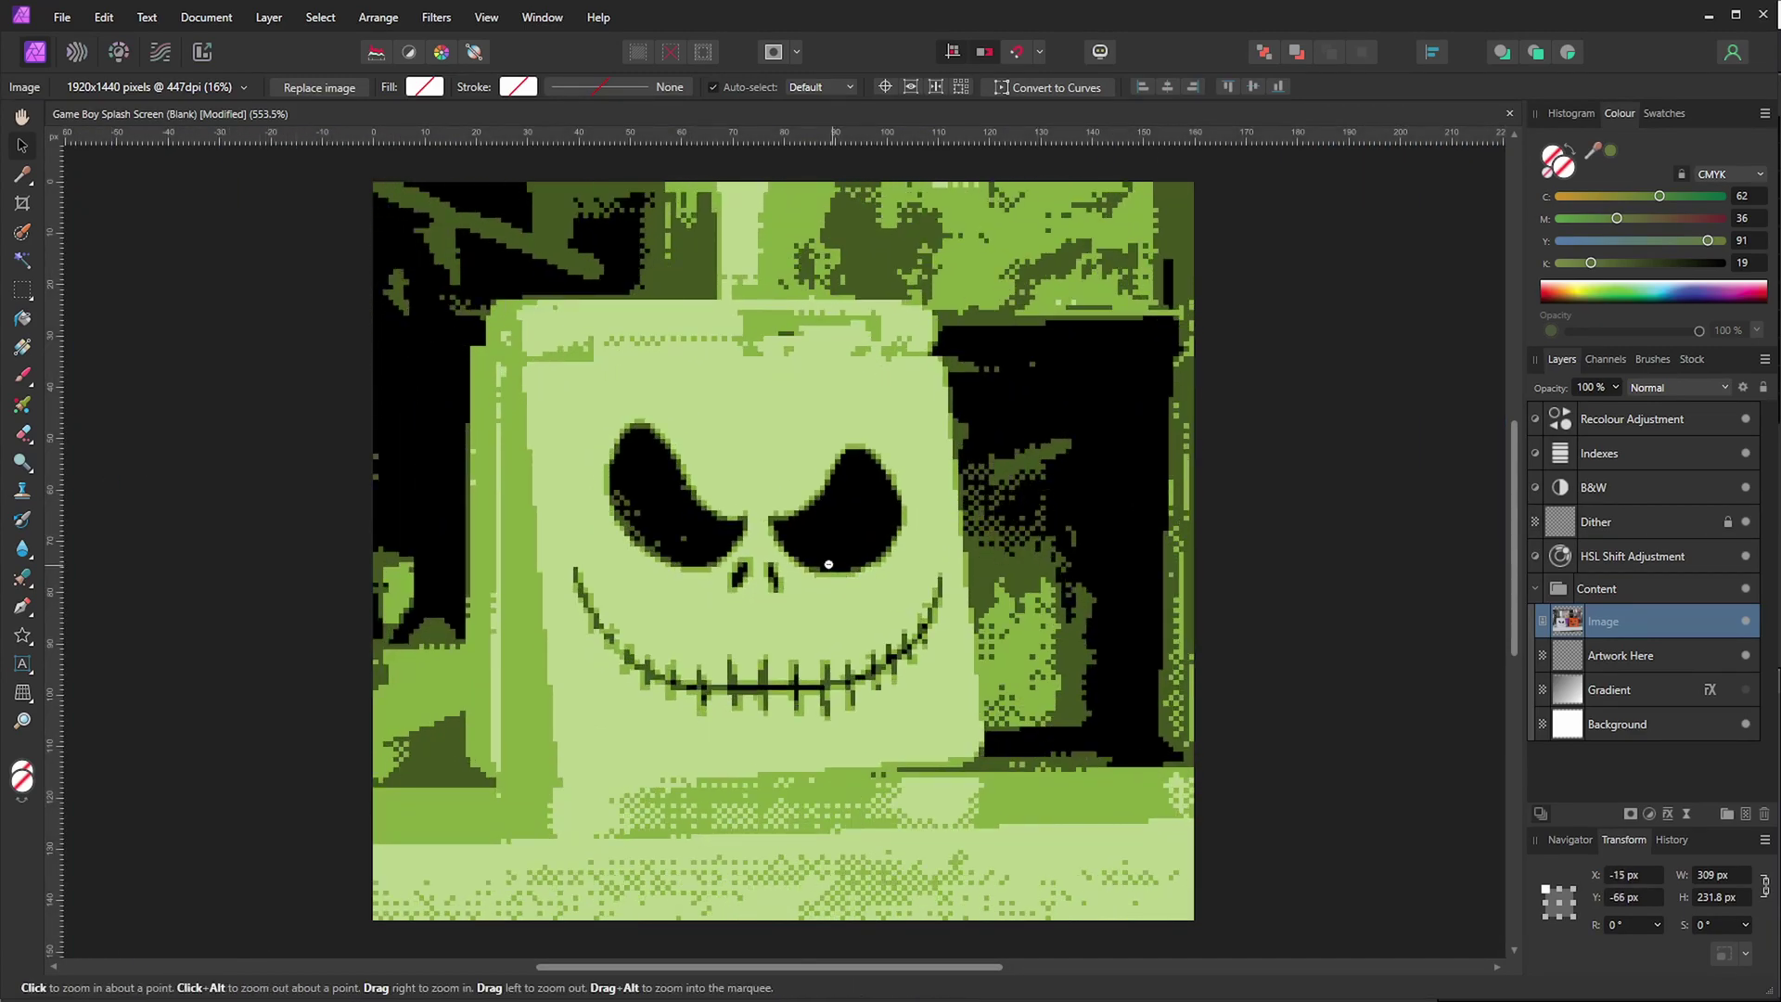
pyautogui.hotkey('ctrl', '-')
pyautogui.hotkey('ctrl', '-')
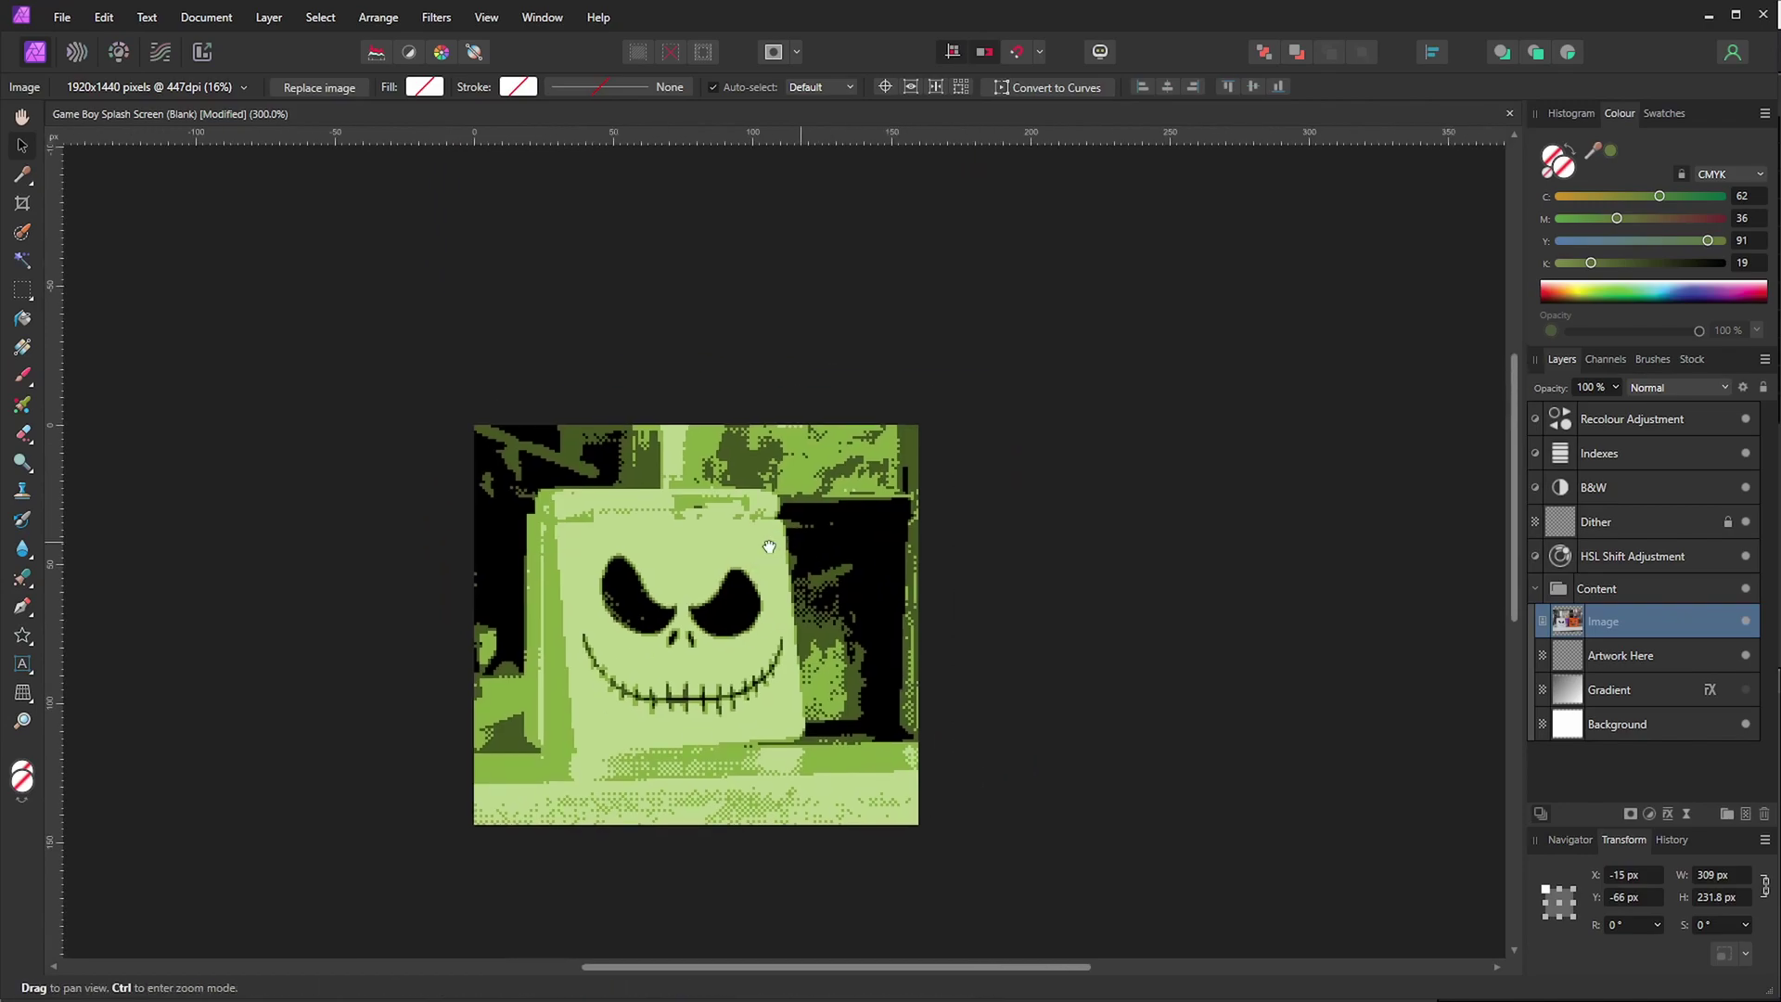
pyautogui.moveTo(1292, 241); pyautogui.dragTo(1059, 416)
pyautogui.moveTo(526, 628); pyautogui.dragTo(563, 594)
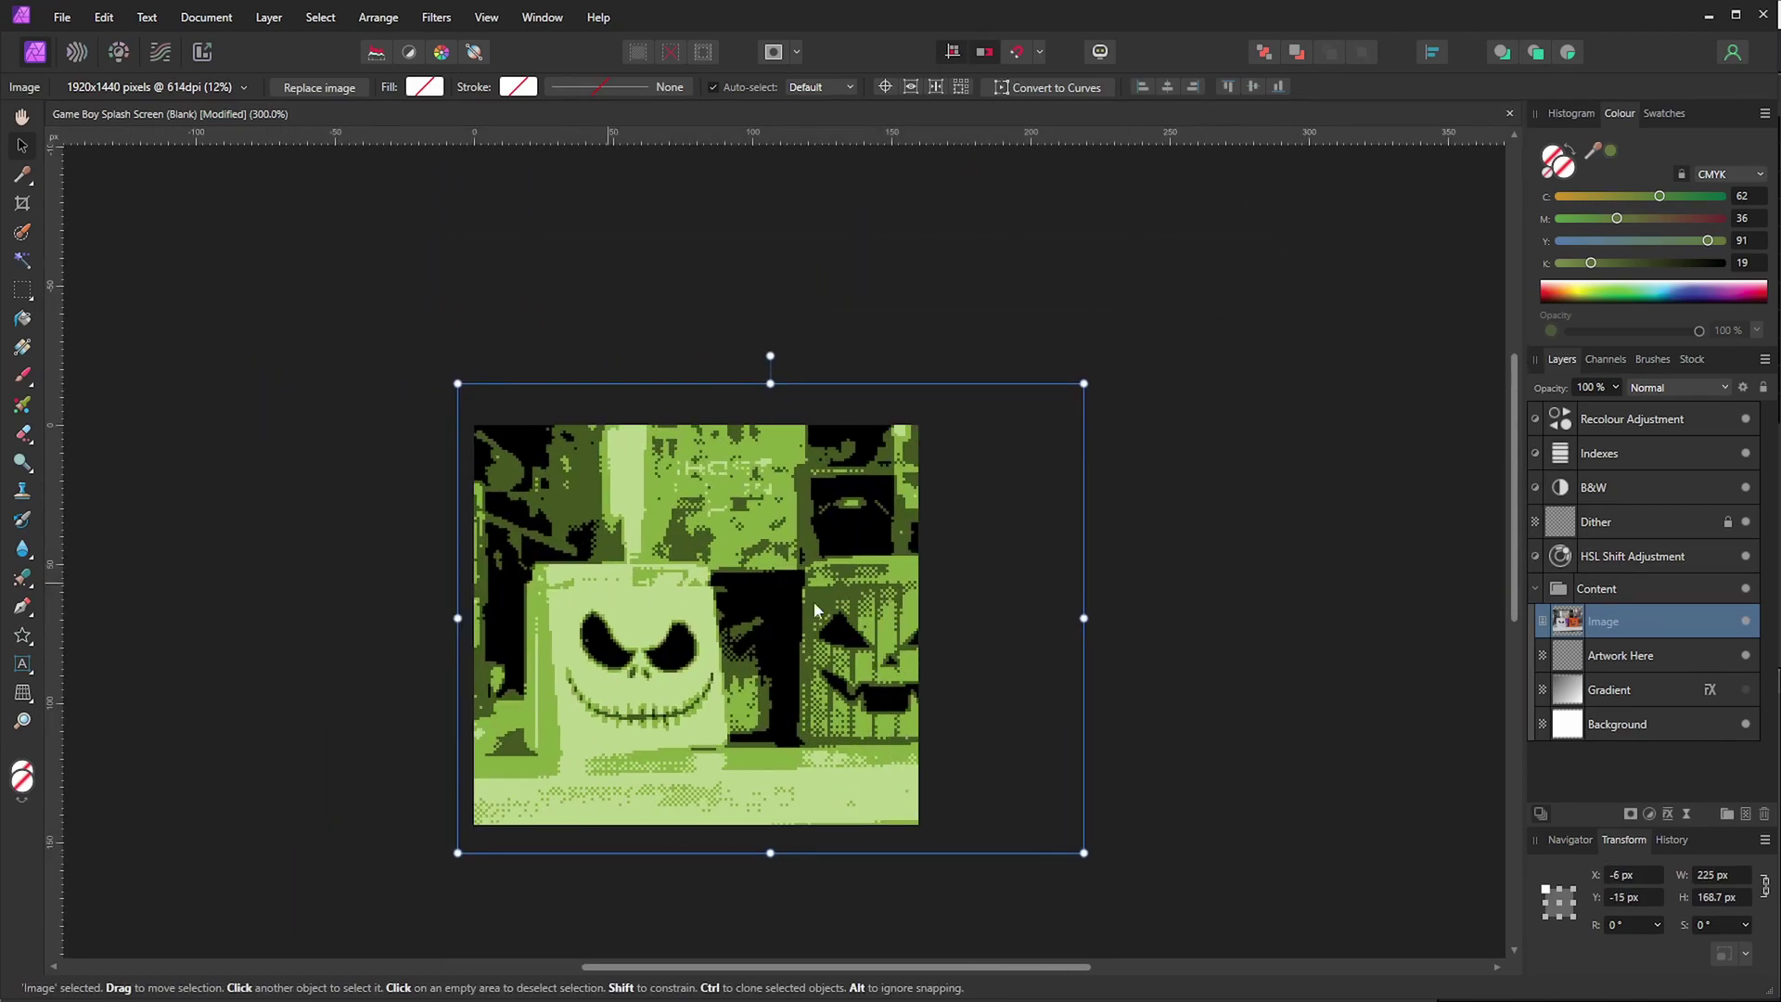
pyautogui.click(1221, 623)
pyautogui.click(1662, 612)
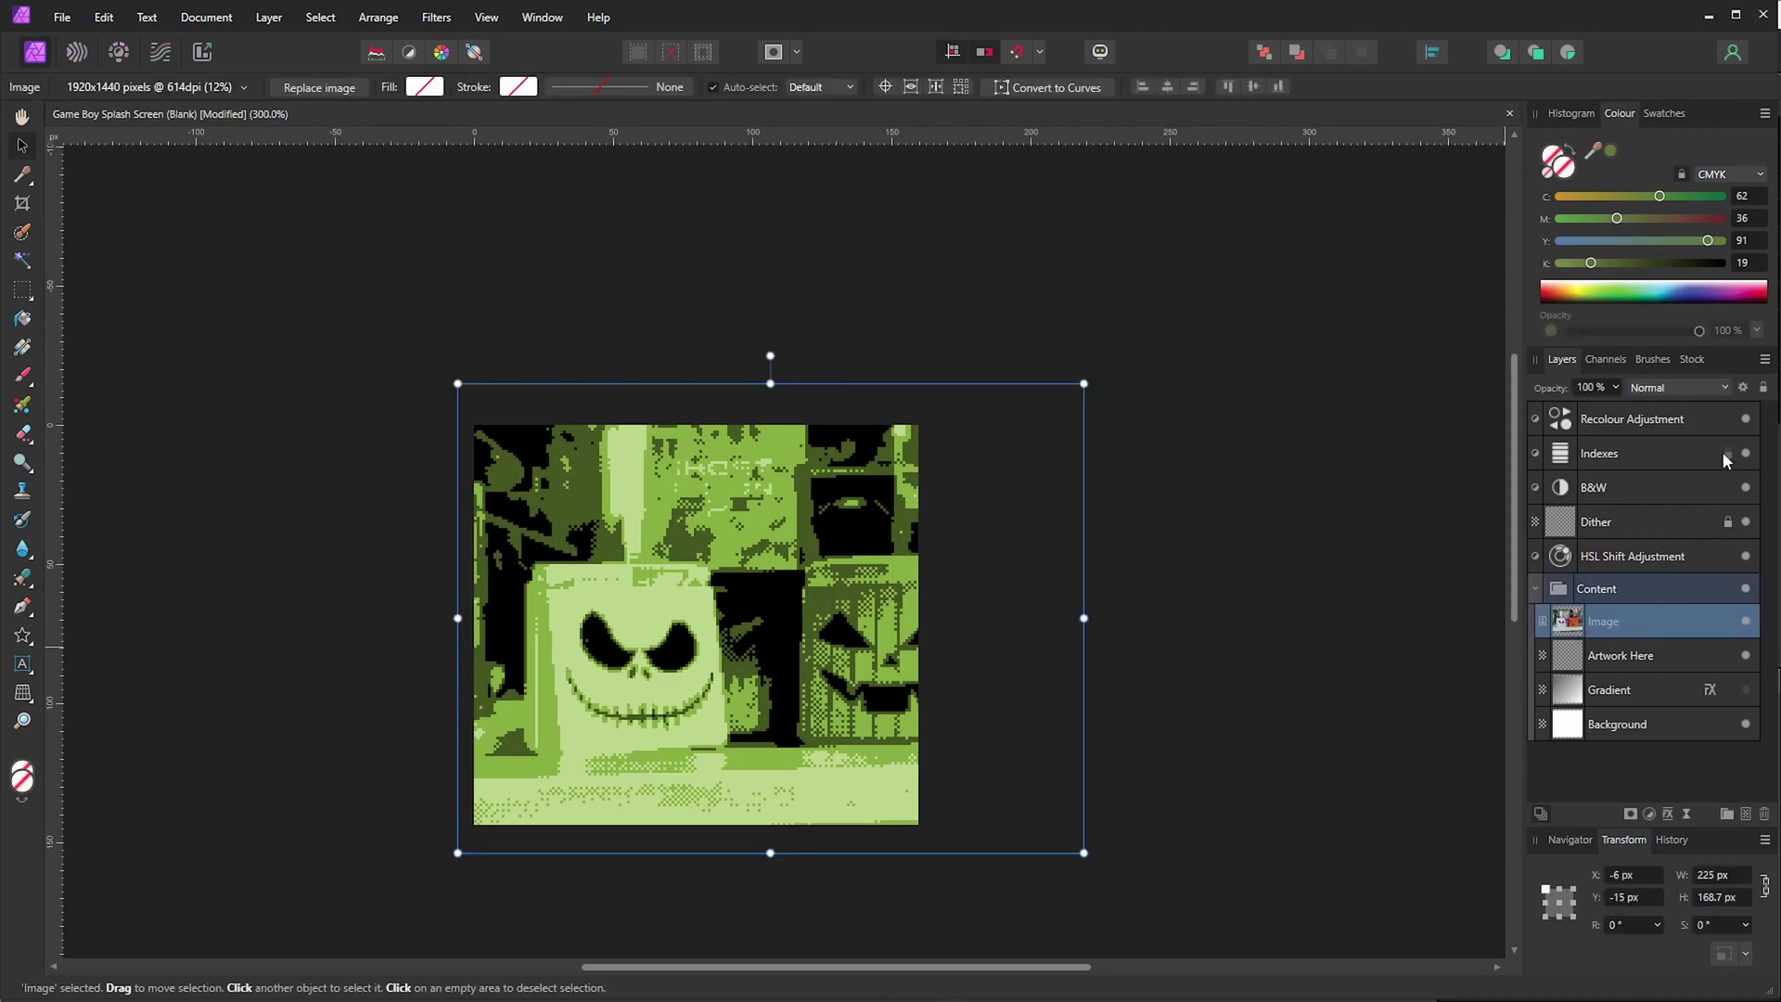
pyautogui.moveTo(1748, 420); pyautogui.dragTo(1748, 529)
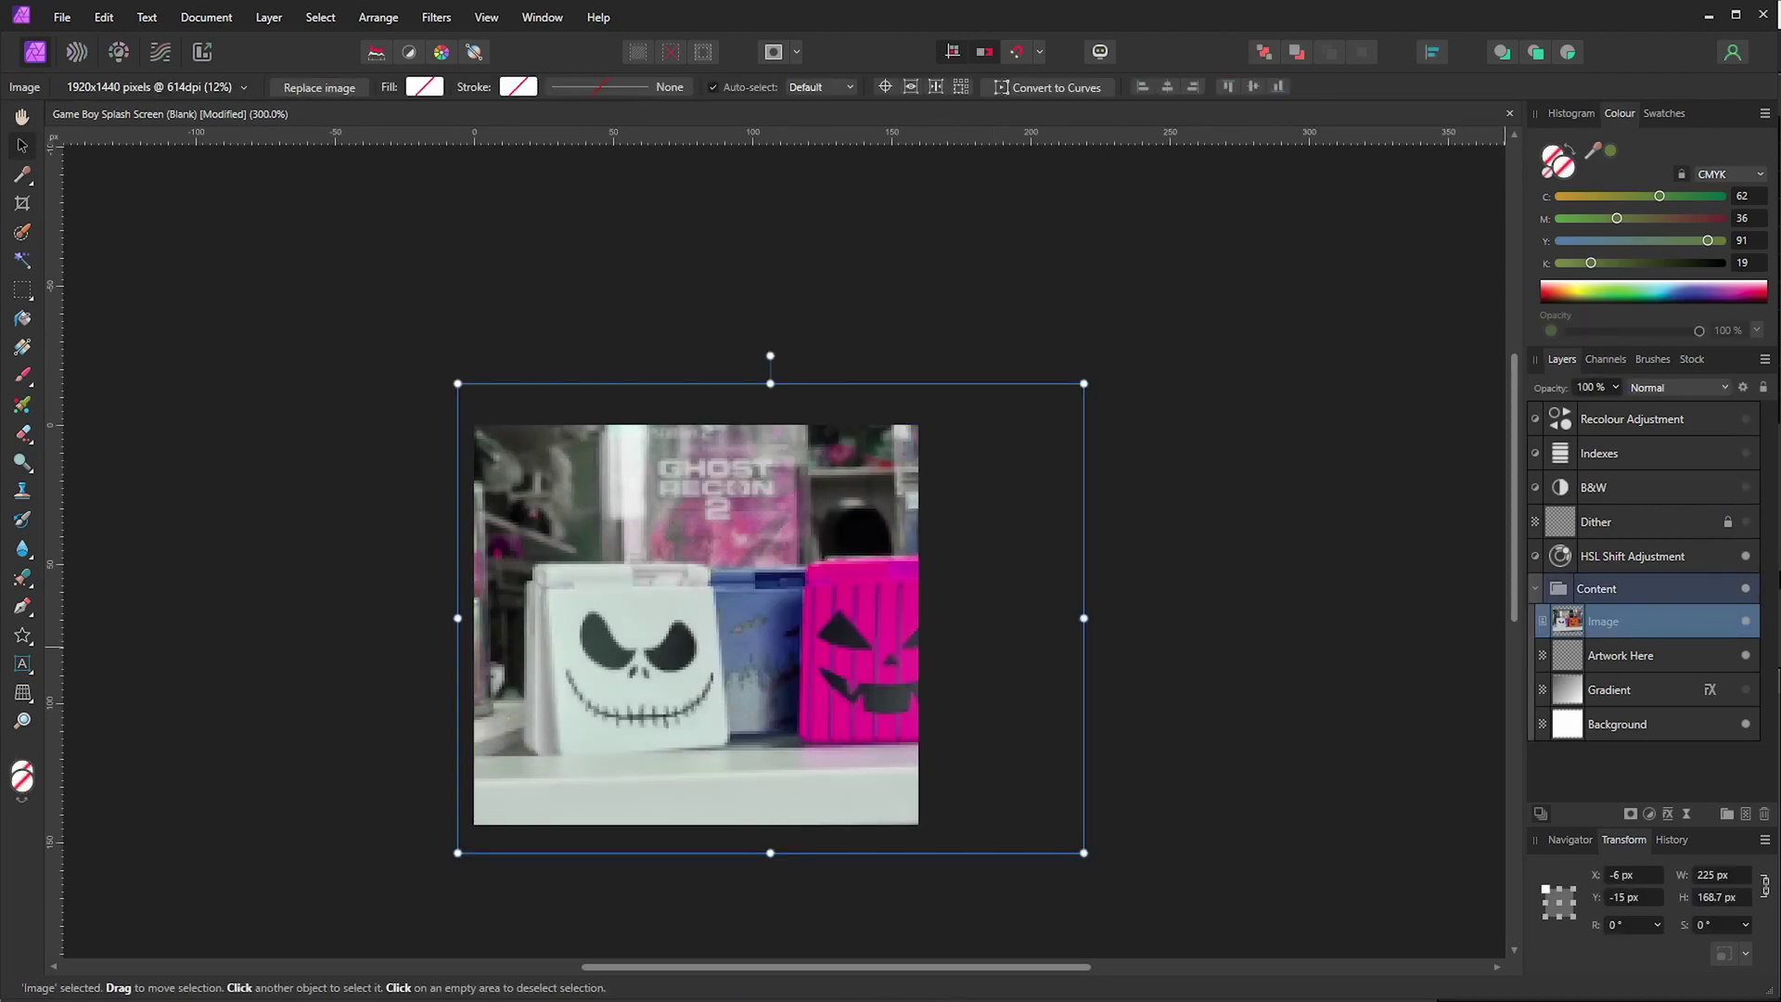
pyautogui.click(1748, 558)
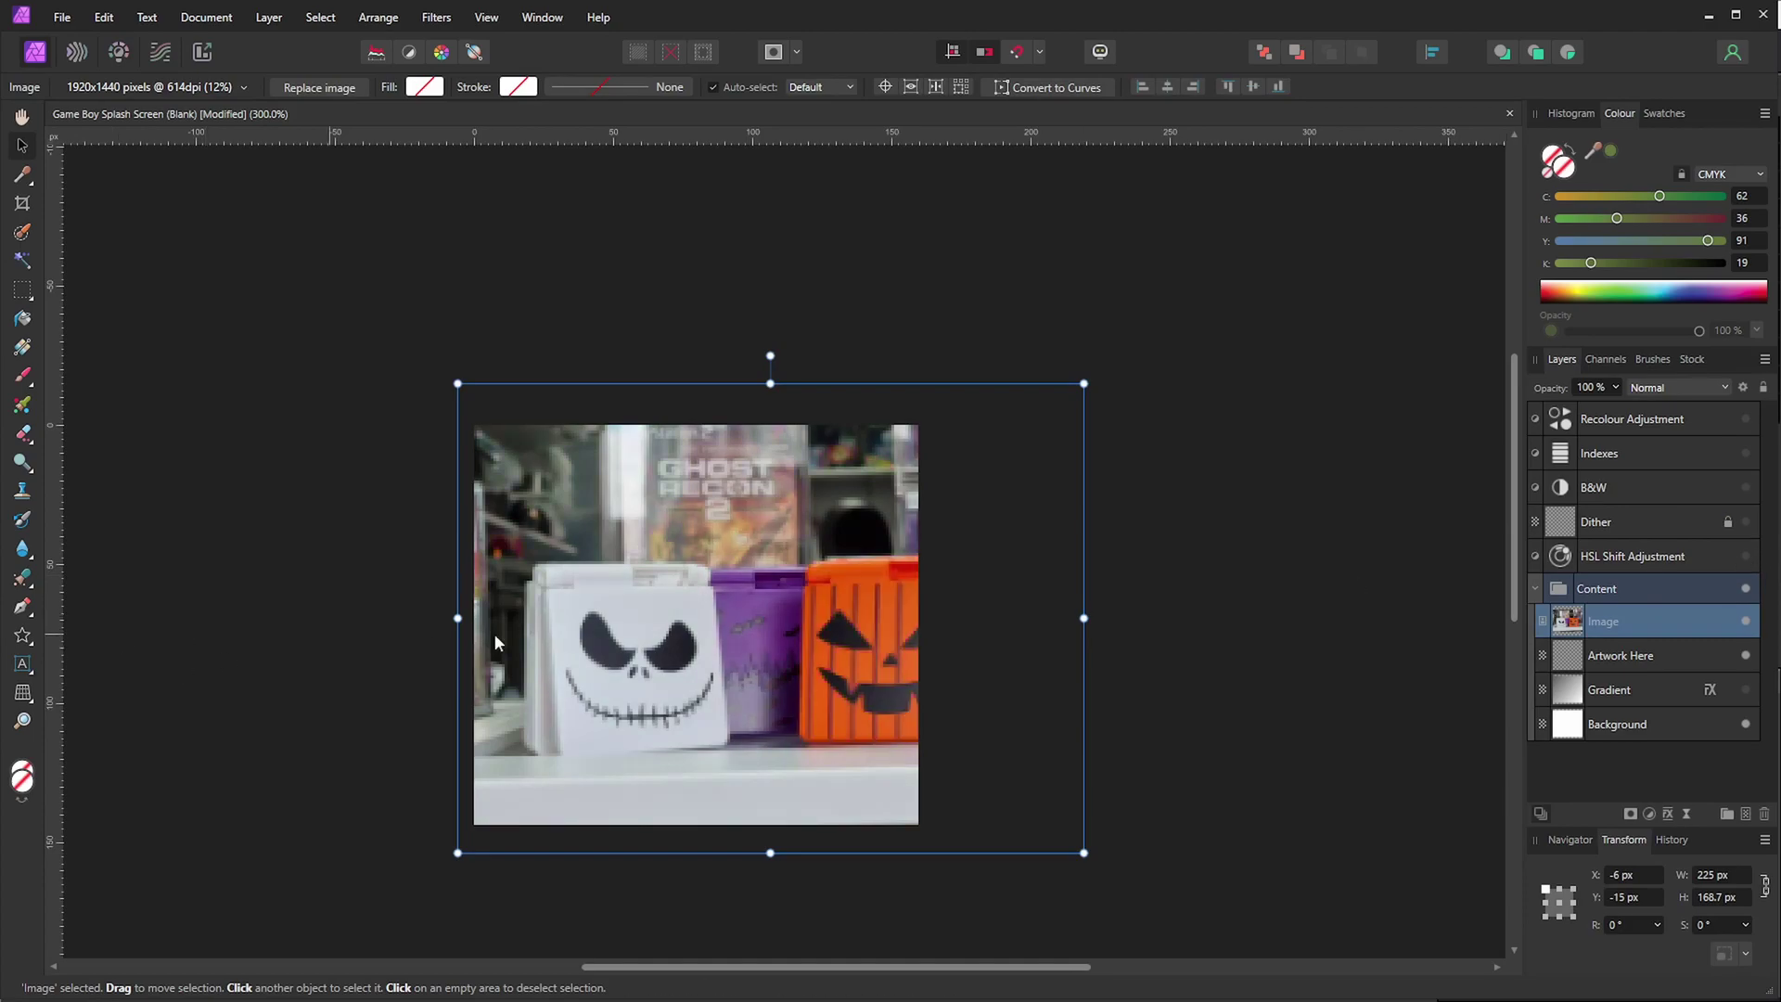
pyautogui.hotkey('ctrl', 'd')
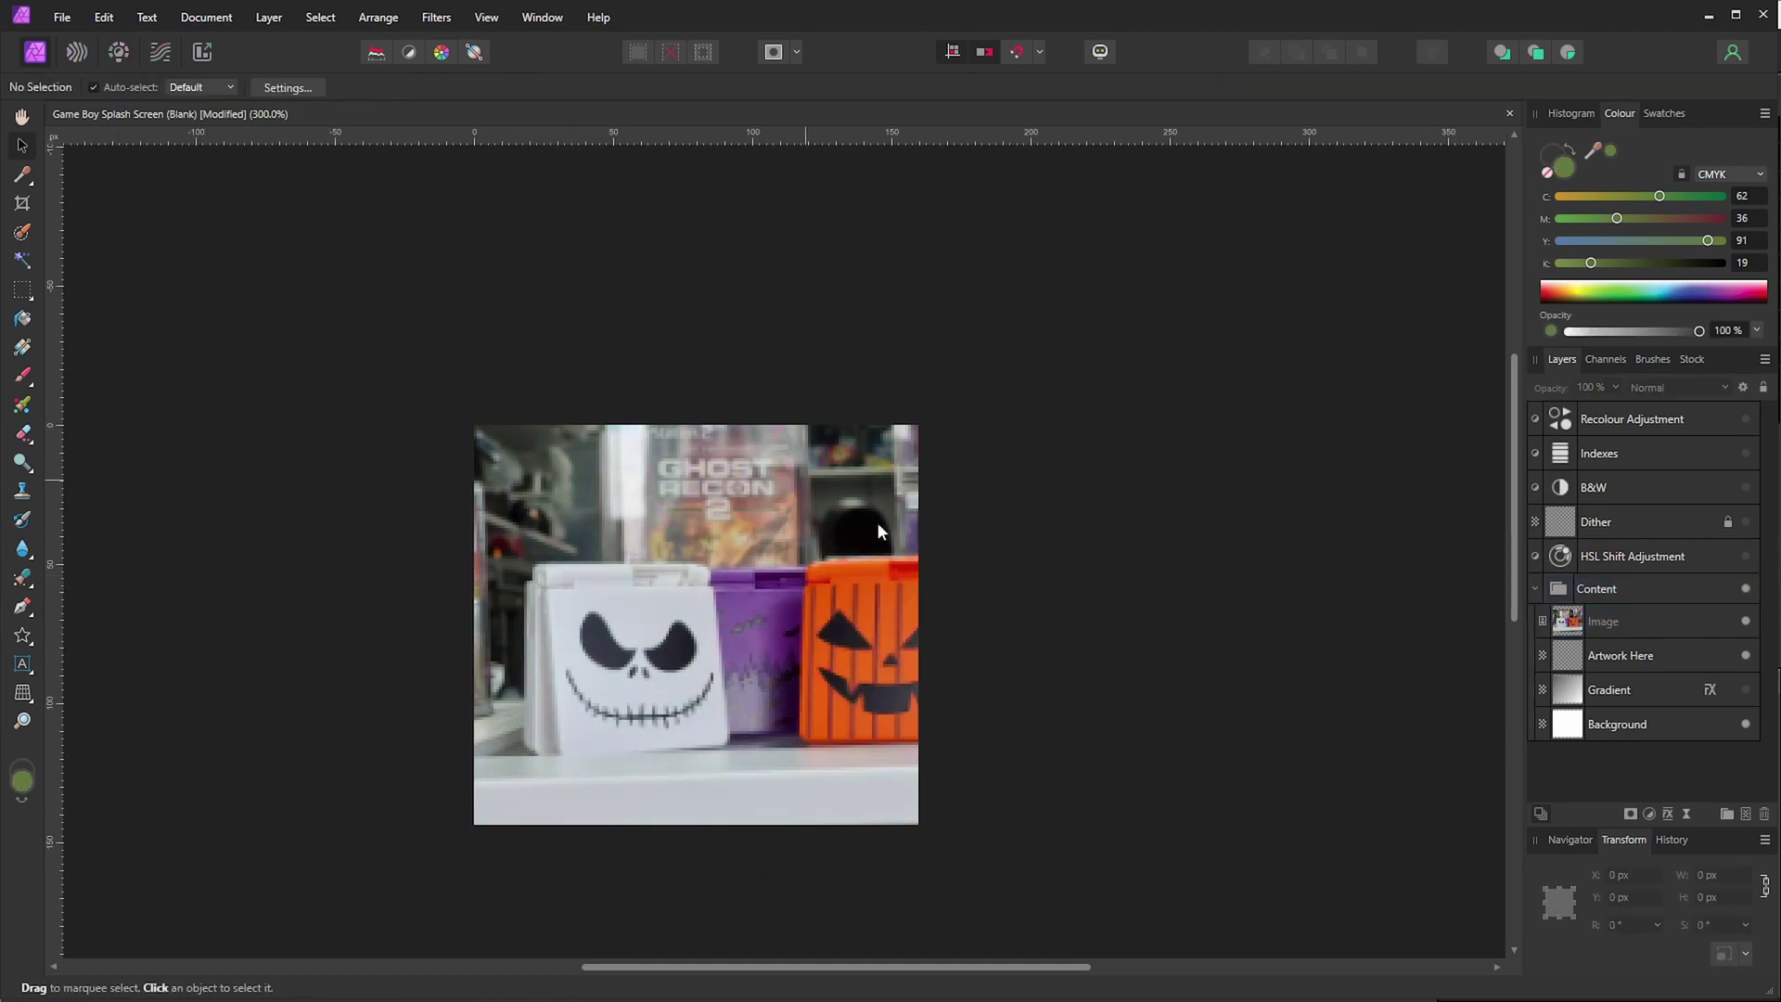
pyautogui.click(1680, 628)
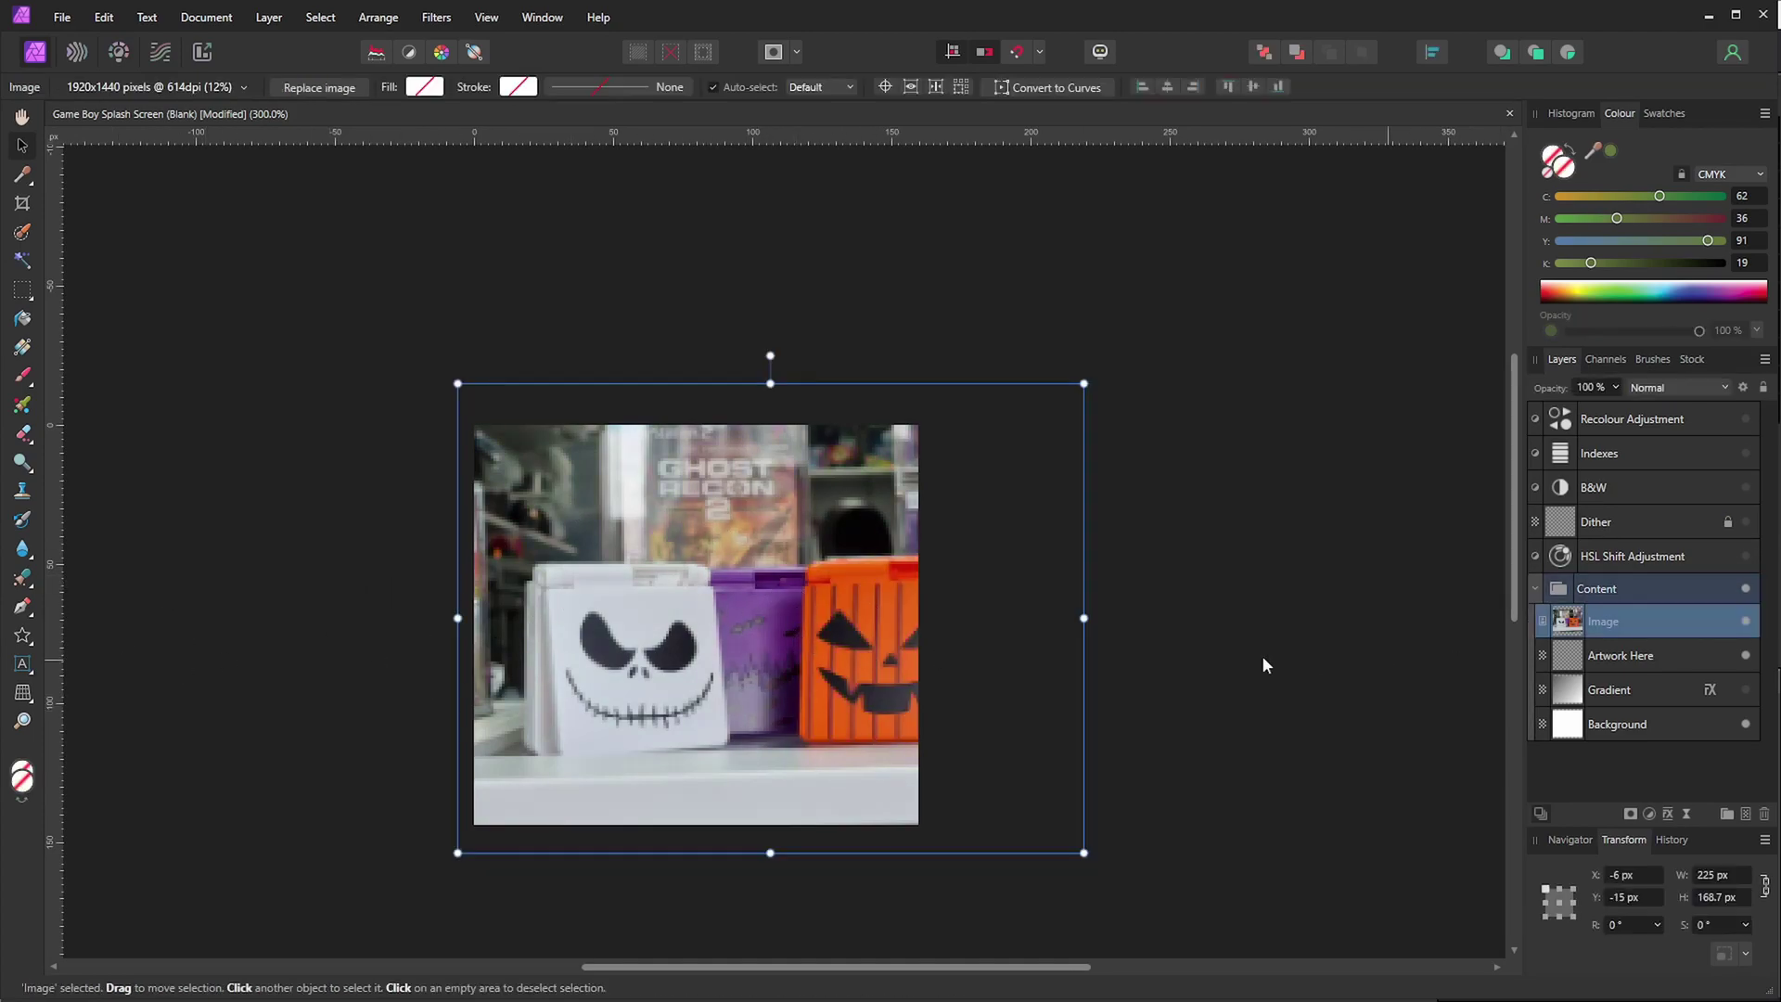
pyautogui.click(1748, 556)
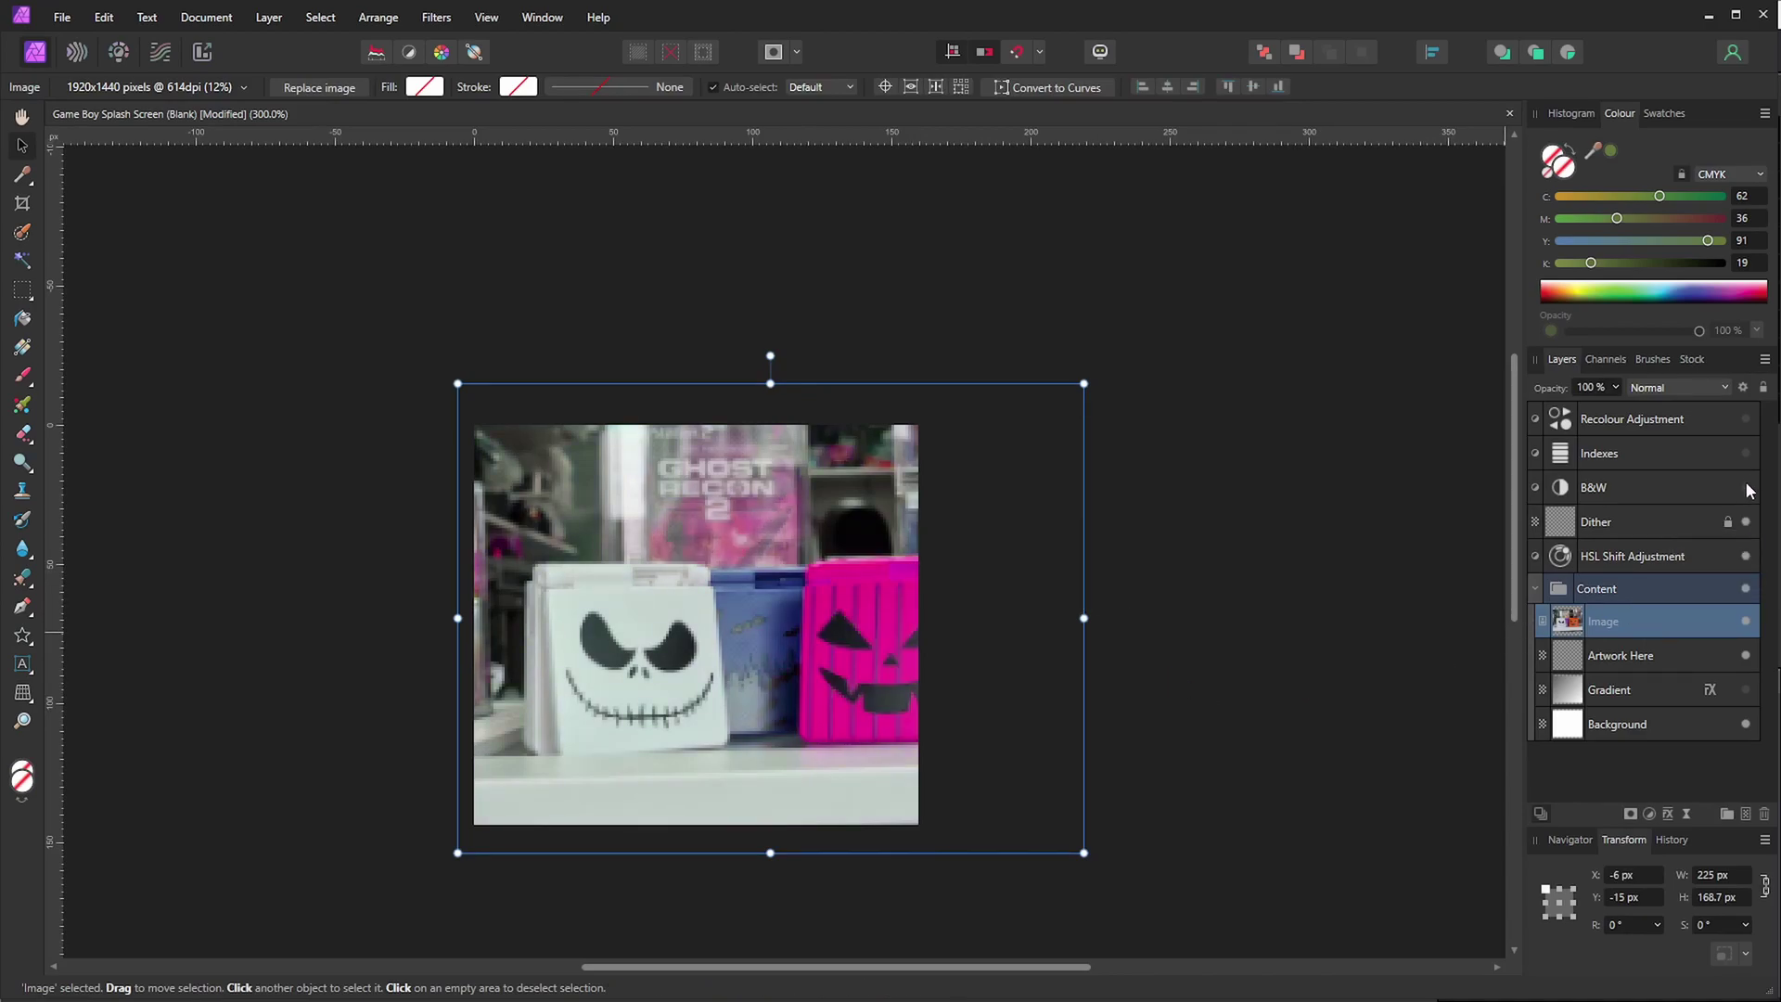
pyautogui.click(1747, 488)
pyautogui.click(1747, 452)
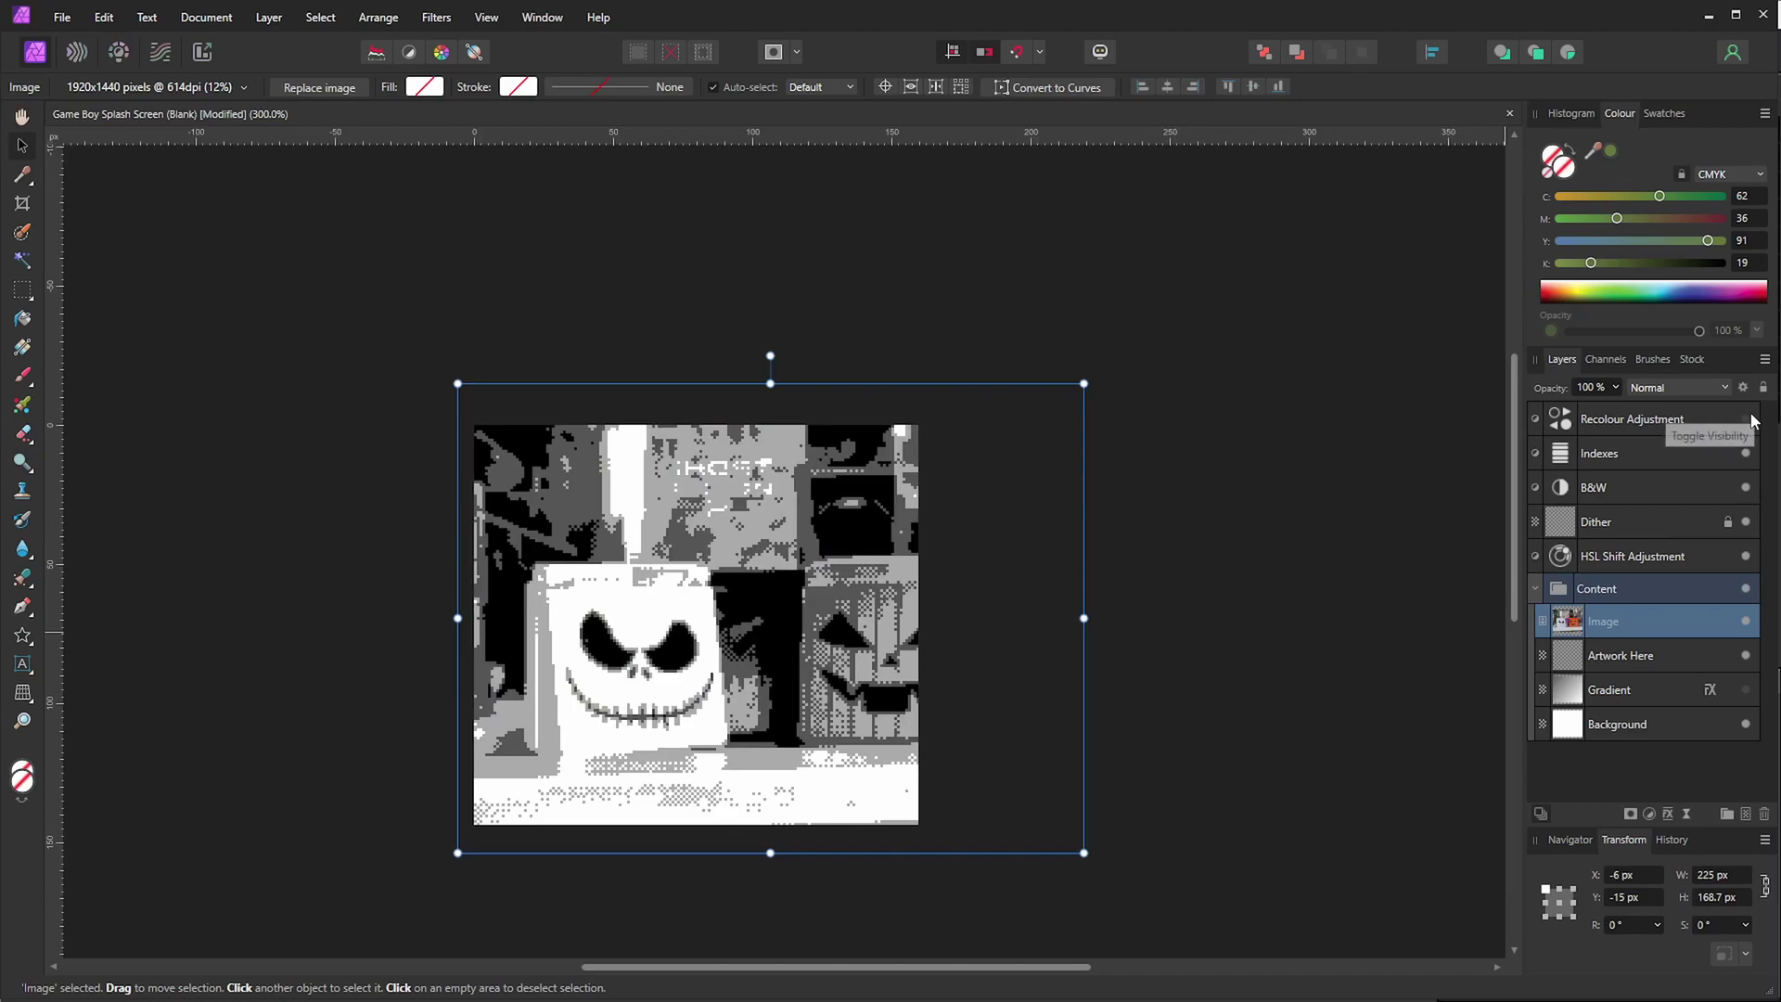
pyautogui.click(1746, 418)
pyautogui.click(1244, 594)
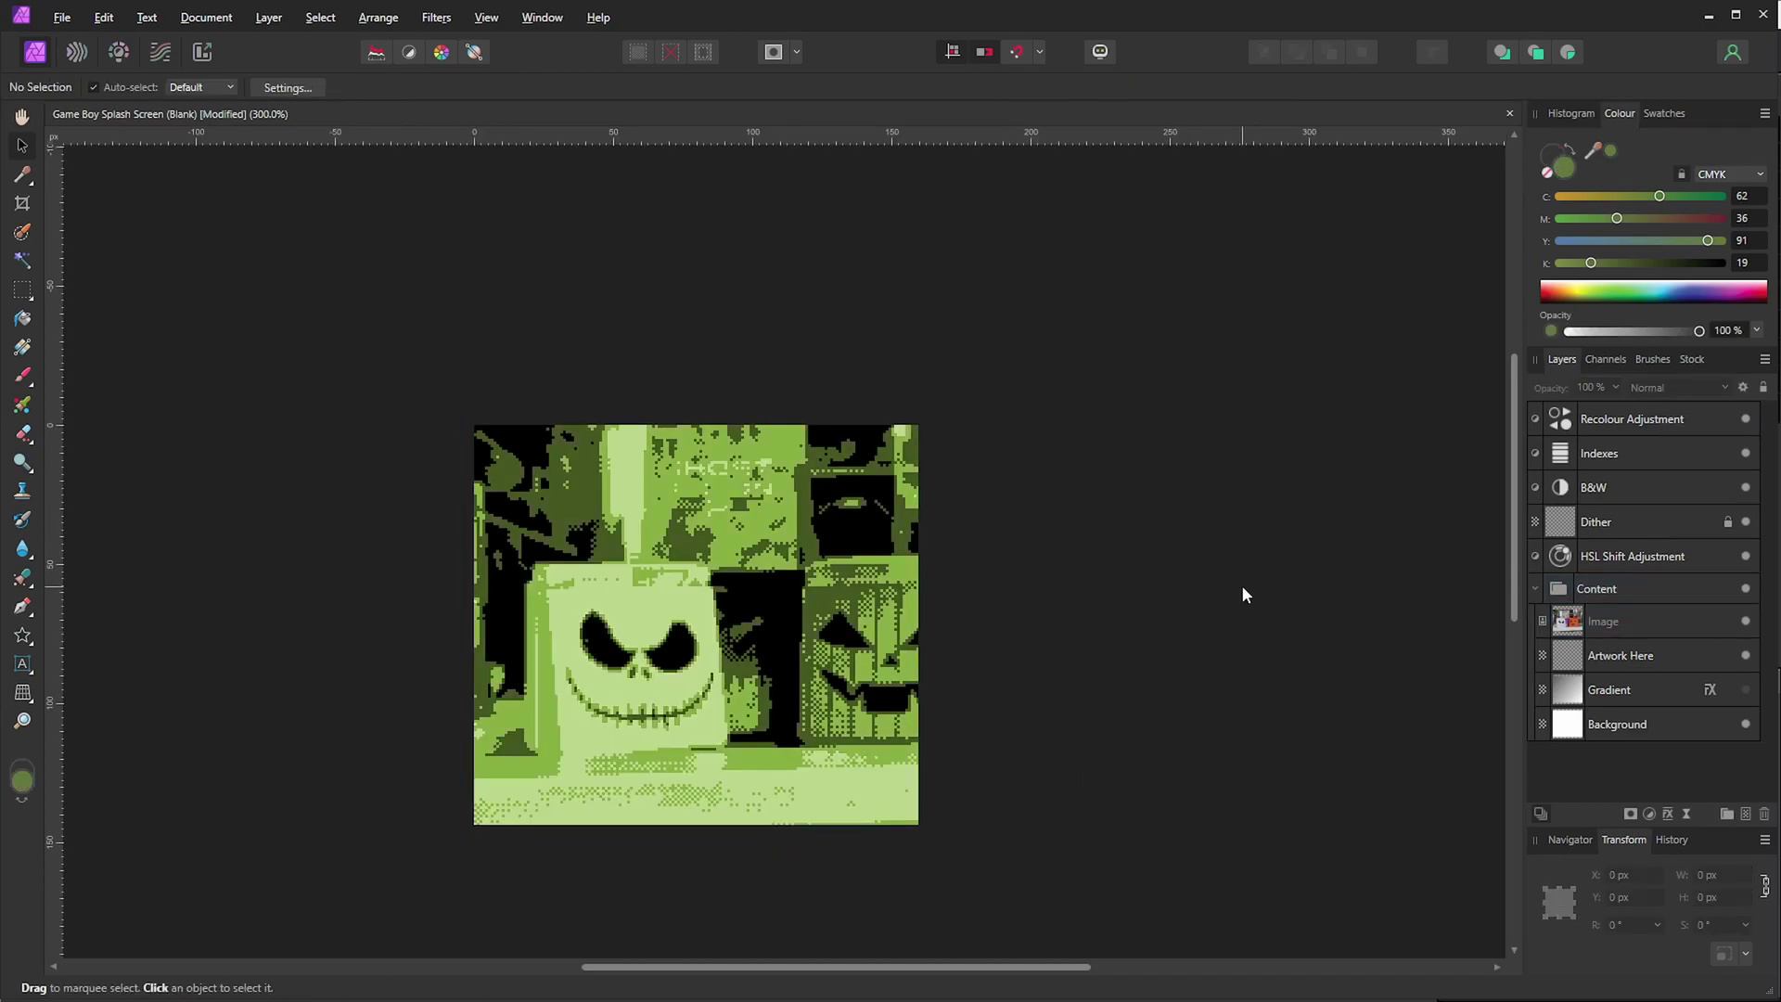
pyautogui.hotkey('ctrl', '0')
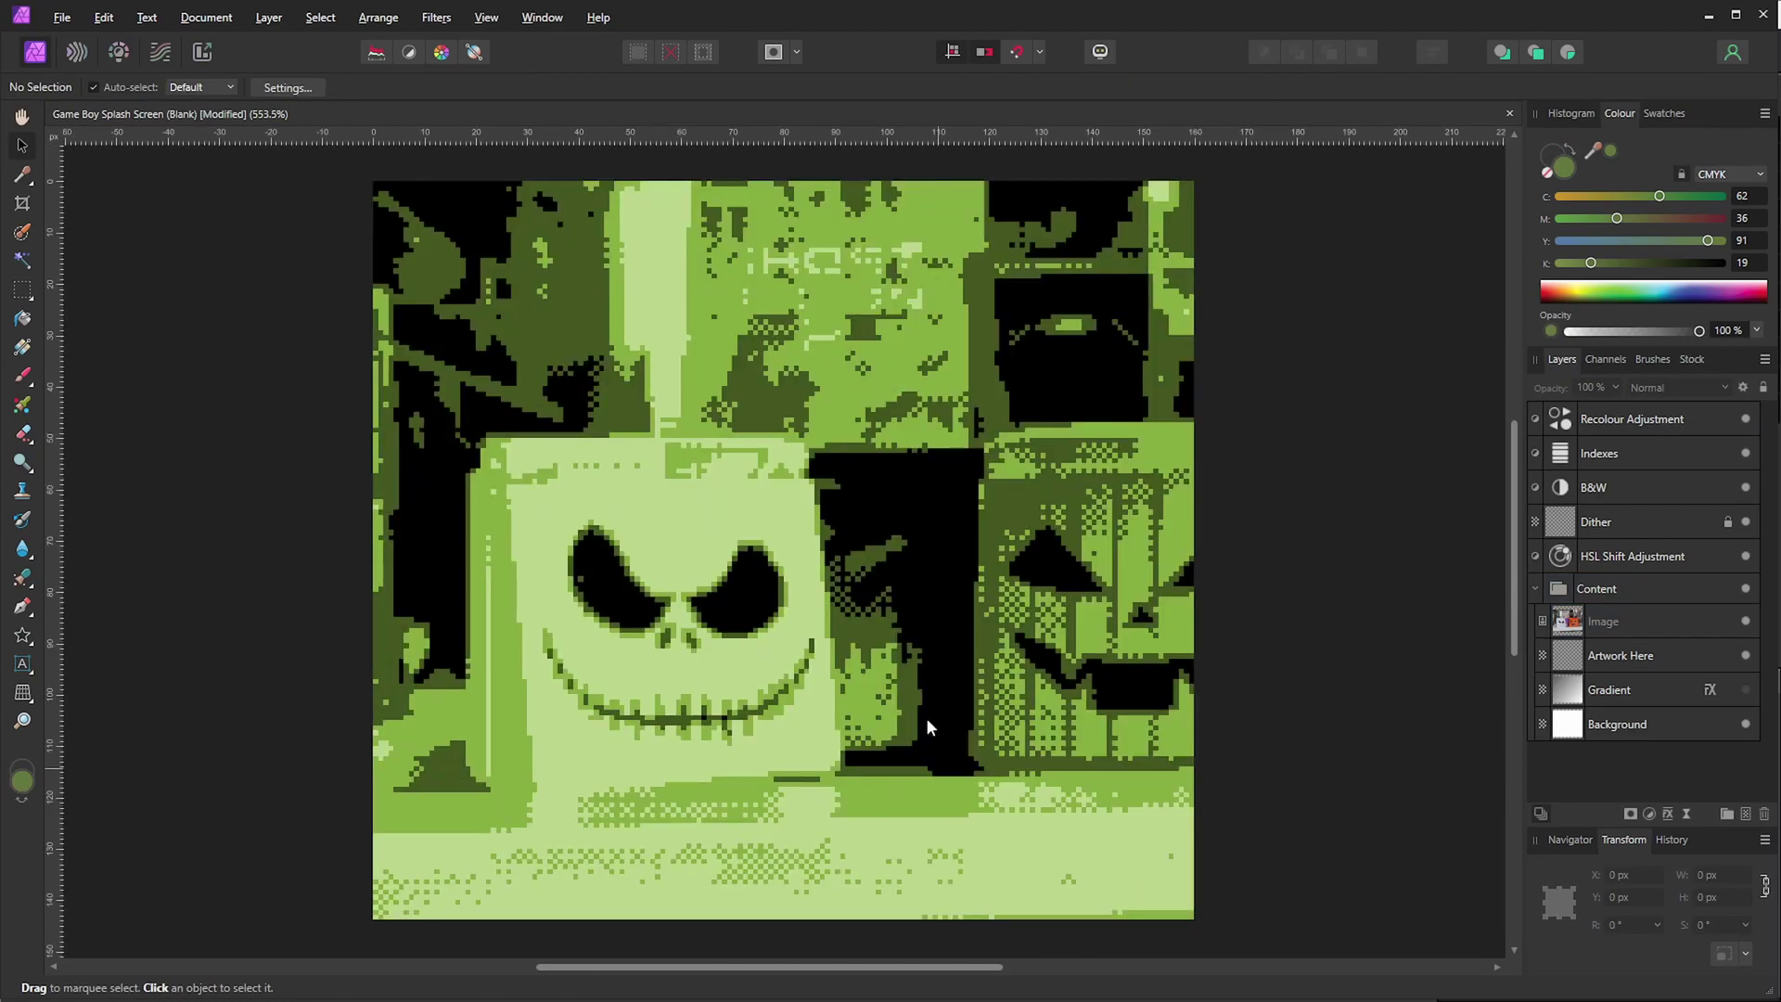
pyautogui.click(1619, 557)
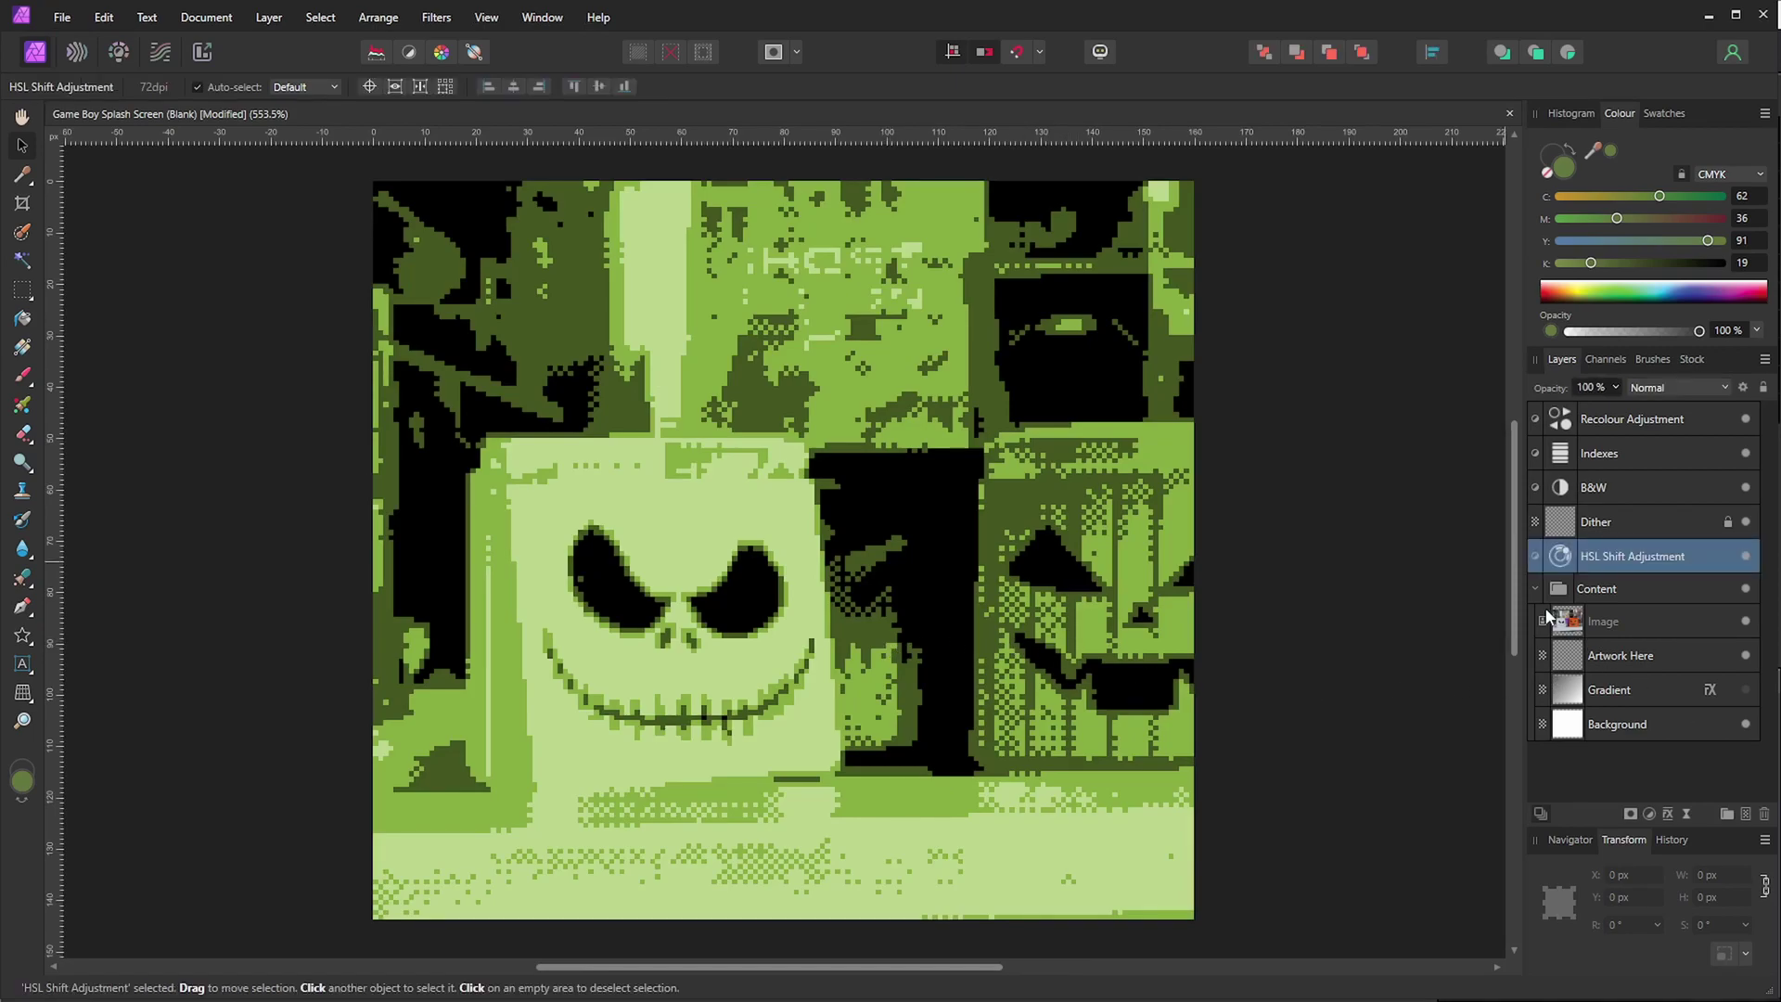